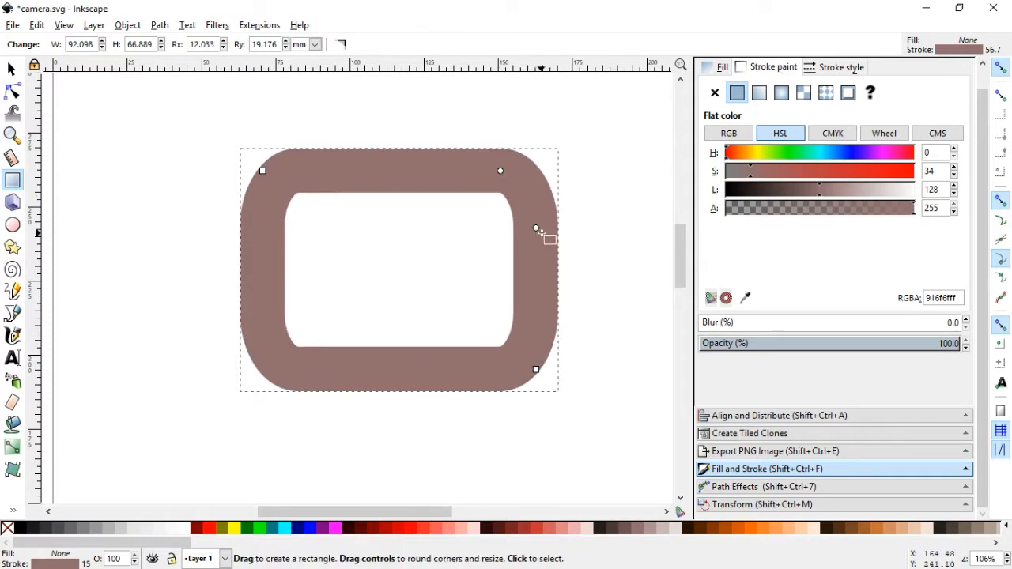
# Reduce the rounded rectangle's vertical corner radius to about 11.7 mm and check its stroke width
pyautogui.moveTo(536, 229); pyautogui.dragTo(535, 205)
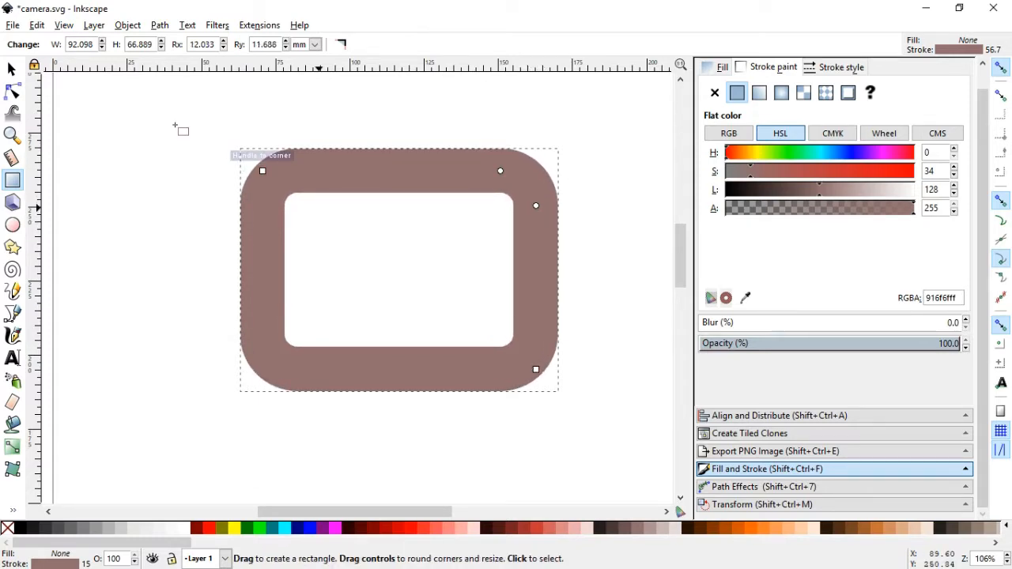
pyautogui.click(11, 69)
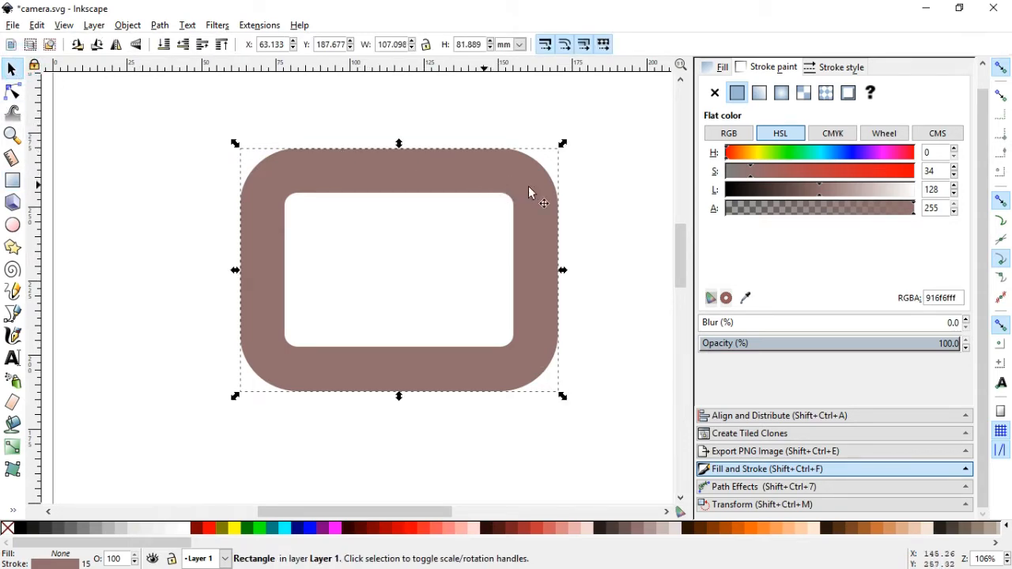
pyautogui.click(826, 70)
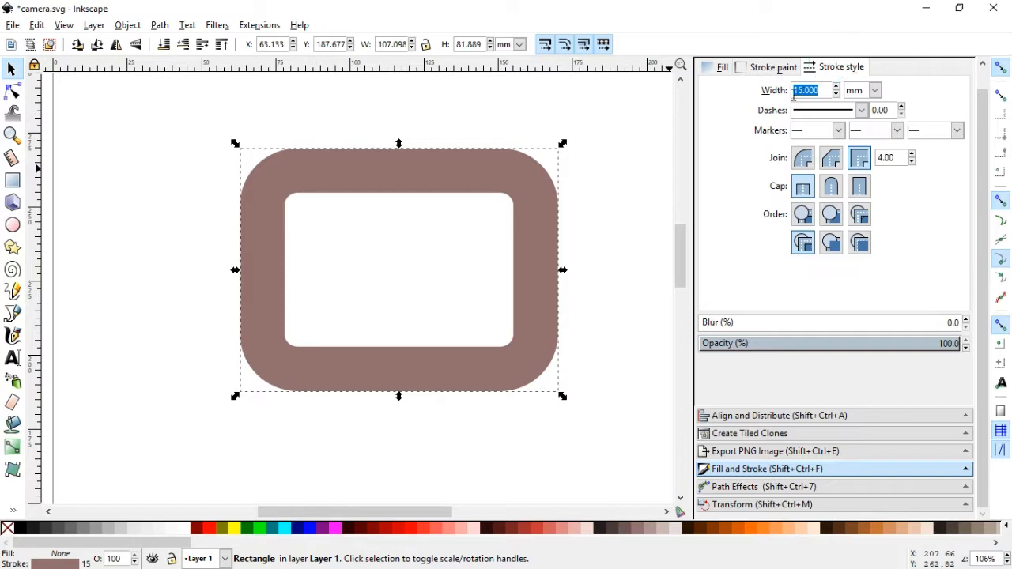
pyautogui.rightClick(451, 175)
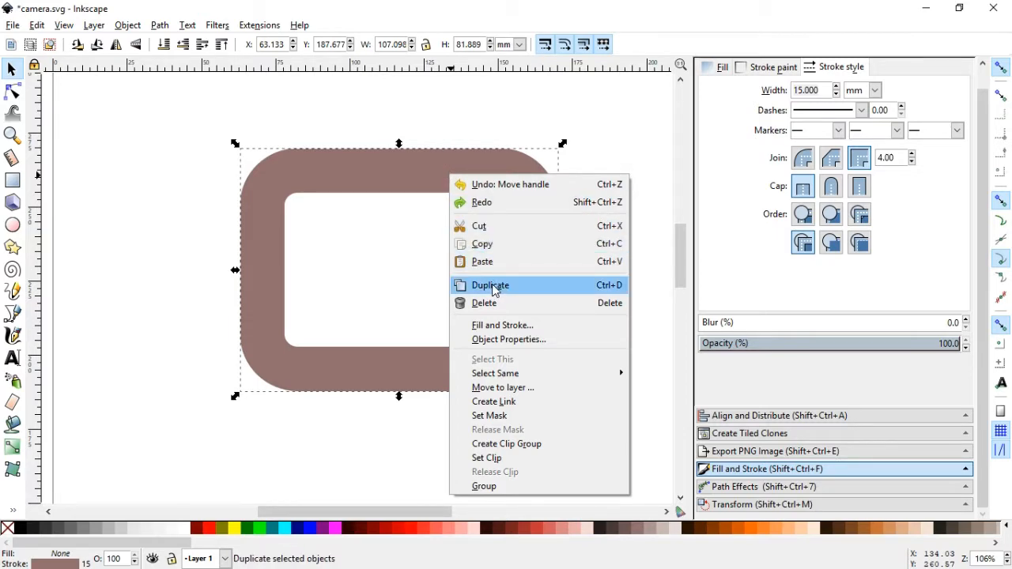
pyautogui.click(326, 115)
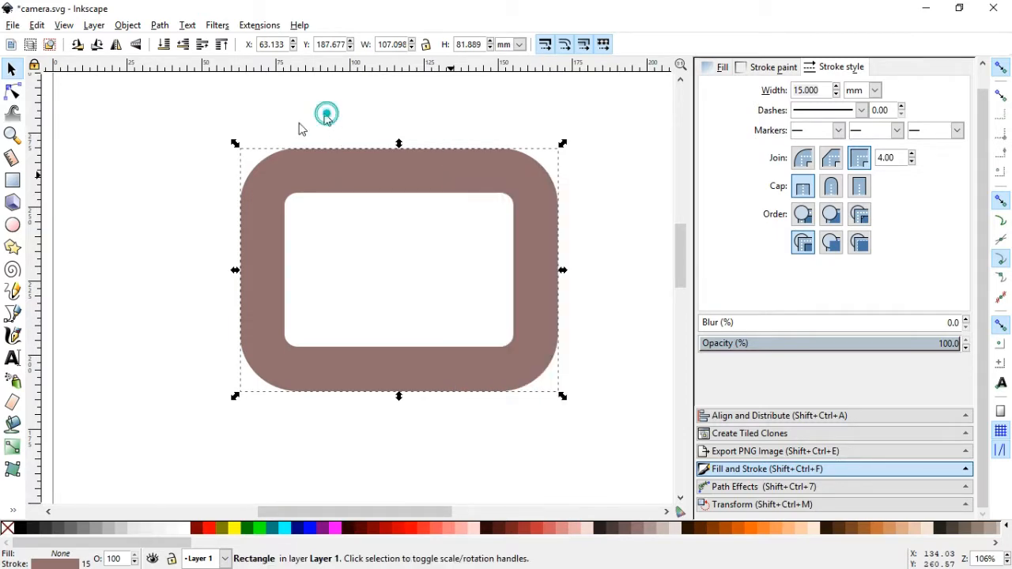
# Draw a circle about 66 mm wide inside the rectangle, give it a navy blue stroke and shift it slightly down
pyautogui.click(13, 226)
pyautogui.moveTo(396, 270); pyautogui.dragTo(465, 347)
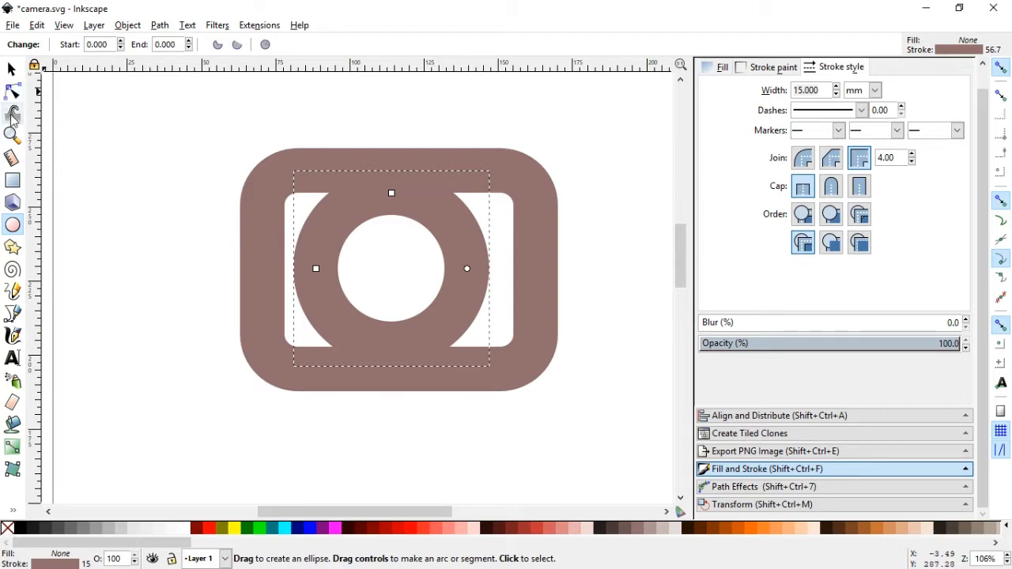
pyautogui.click(12, 69)
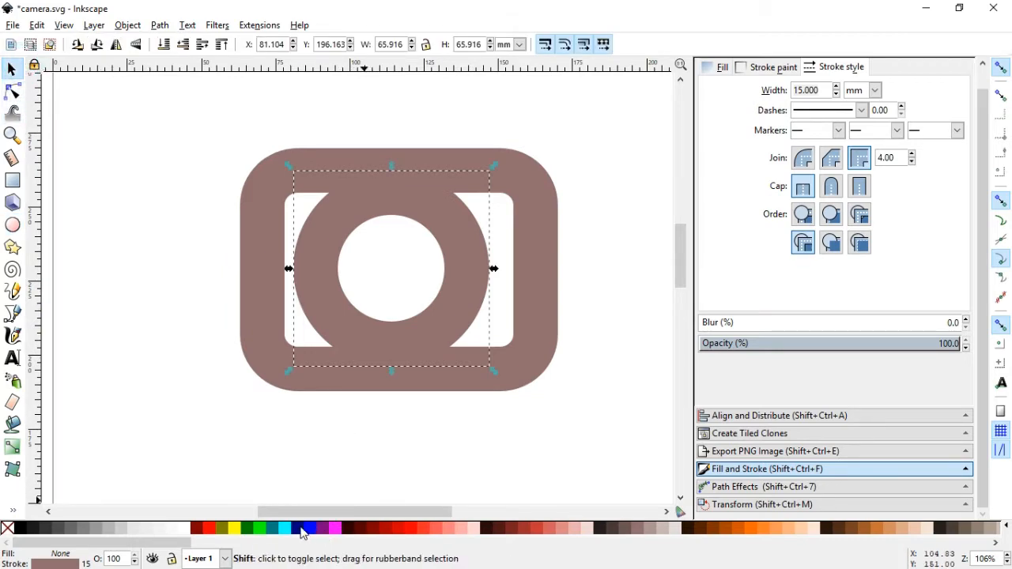
pyautogui.keyDown('shift'); pyautogui.click(298, 525); pyautogui.keyUp('shift')
pyautogui.moveTo(462, 297); pyautogui.dragTo(464, 317)
# Center the blue circle horizontally on the rectangle, align their bottom edges, and save the document
pyautogui.keyDown('shift'); pyautogui.click(542, 316); pyautogui.keyUp('shift')
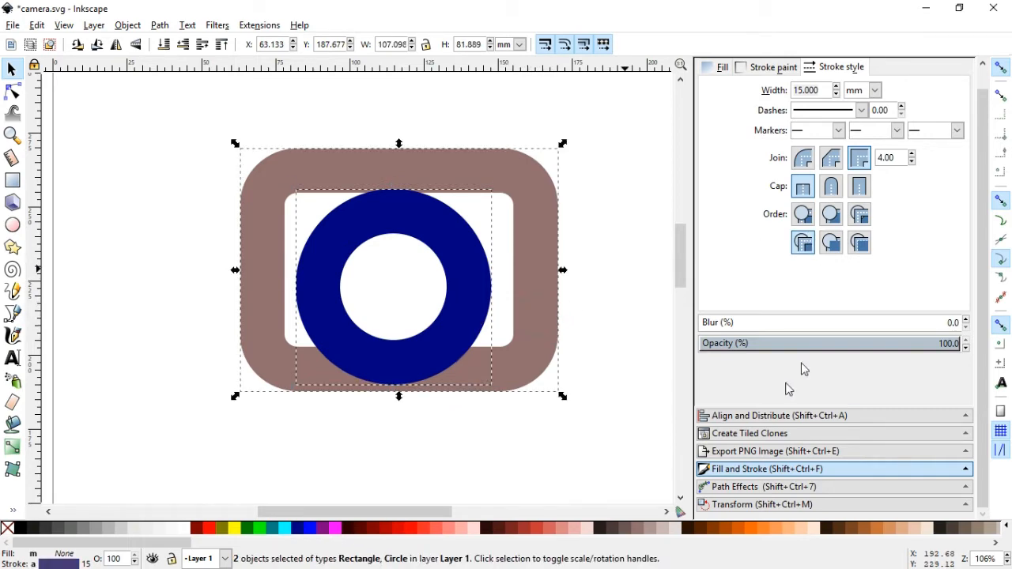
pyautogui.click(764, 416)
pyautogui.click(880, 129)
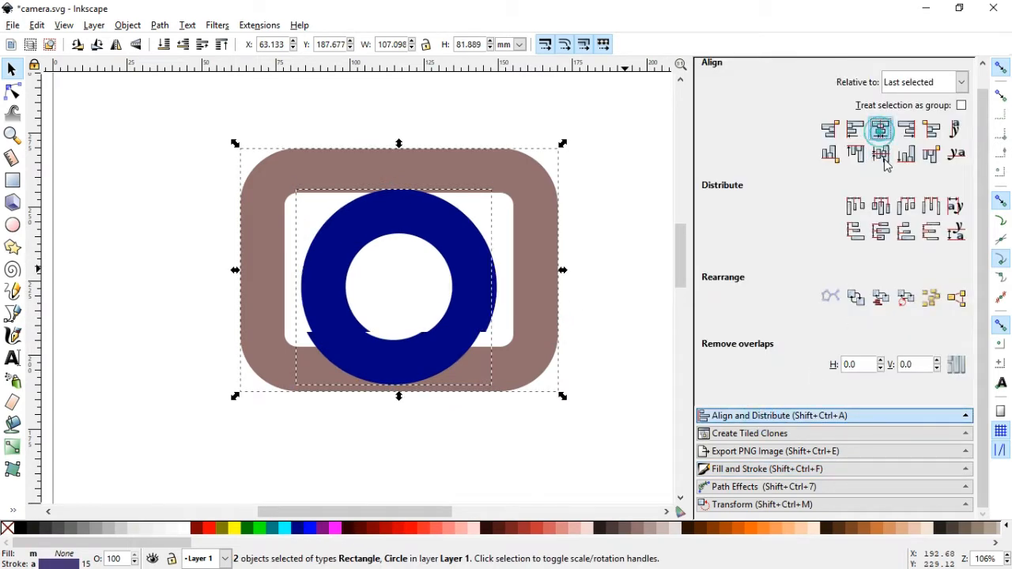
pyautogui.click(880, 153)
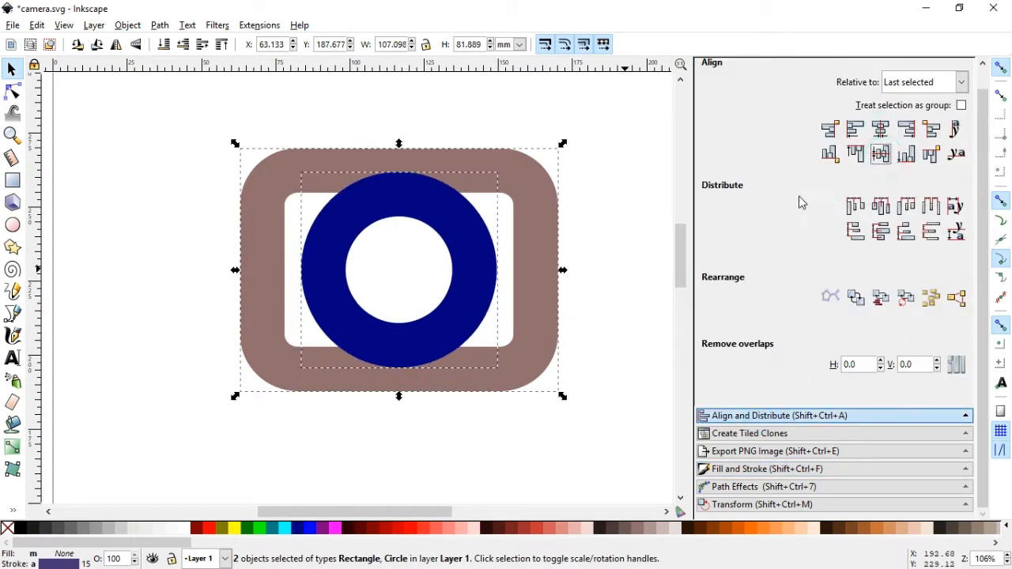
pyautogui.click(906, 153)
pyautogui.click(618, 305)
pyautogui.hotkey('ctrl', 's')
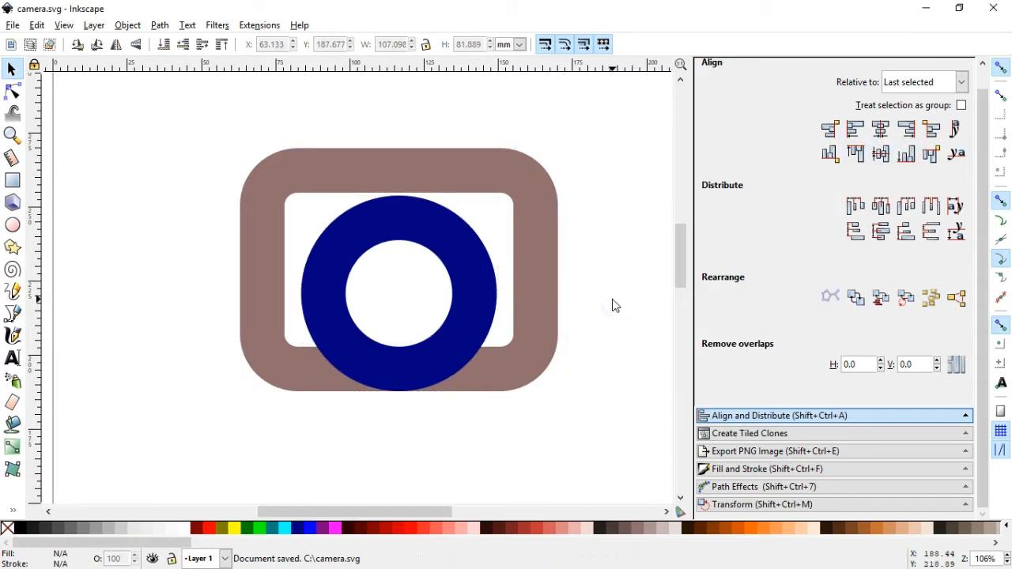
# Duplicate the rounded rectangle and give the copy a very dark brown stroke
pyautogui.click(537, 261)
pyautogui.rightClick(537, 260)
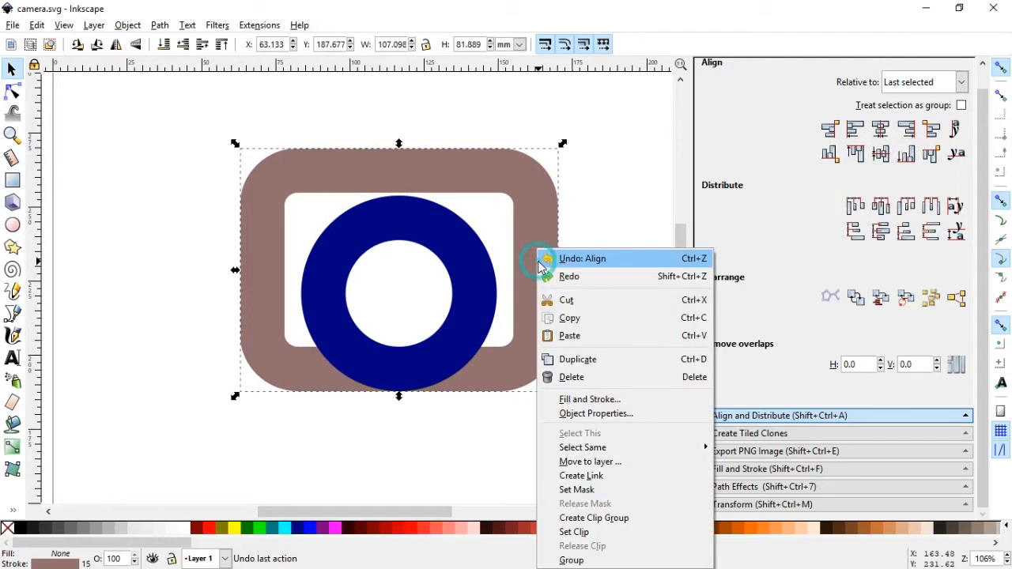
pyautogui.click(571, 361)
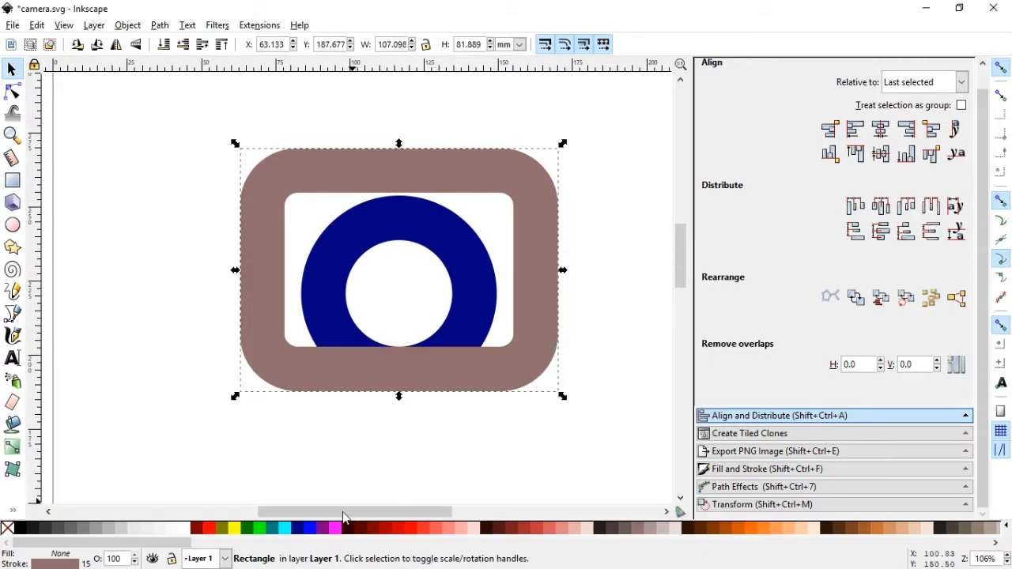
pyautogui.click(348, 532)
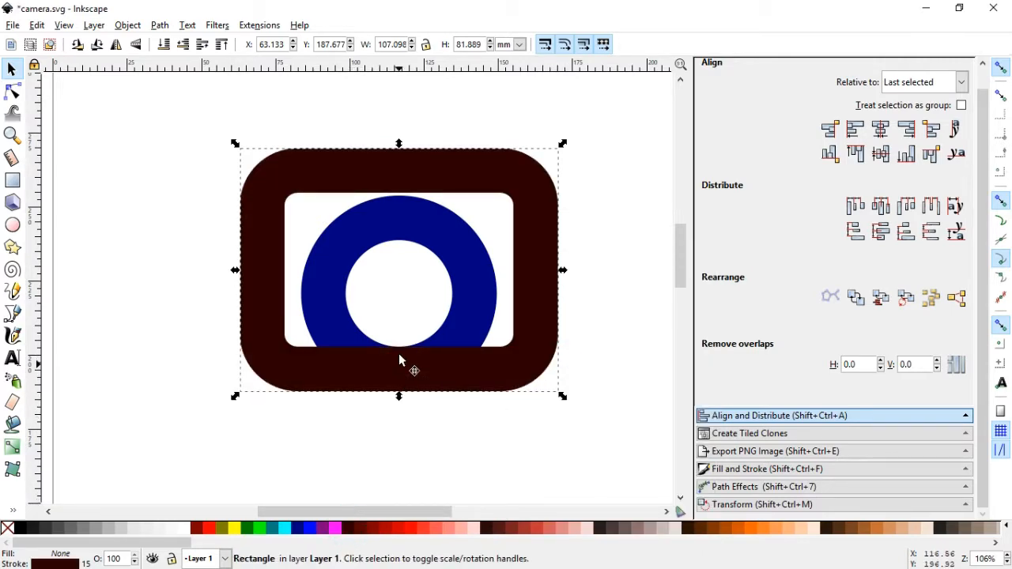
# Shrink the dark copy's height about its center to about 49 mm and set its stroke width to 15 mm
pyautogui.press('shift')
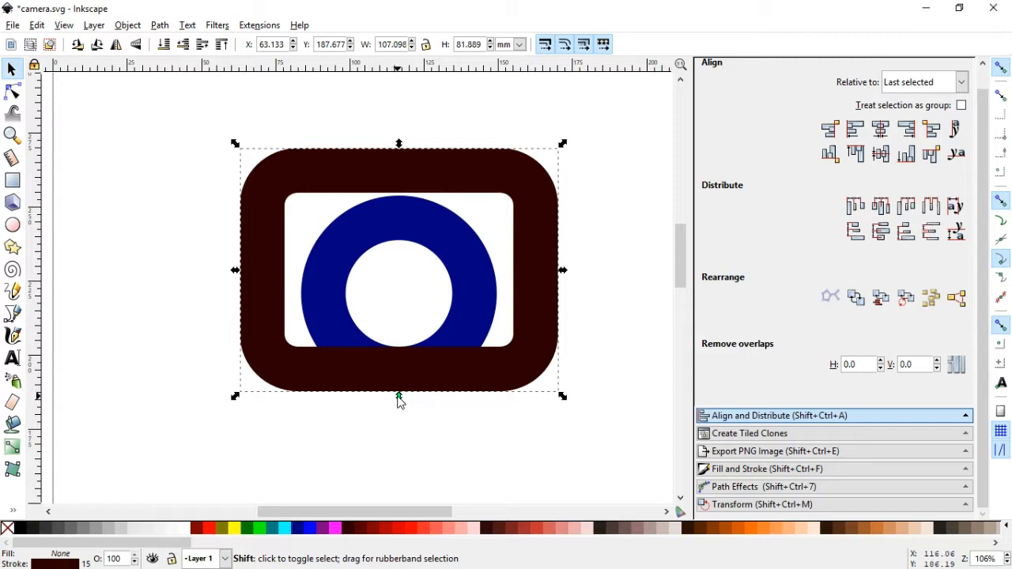
pyautogui.moveTo(398, 396); pyautogui.dragTo(399, 337)
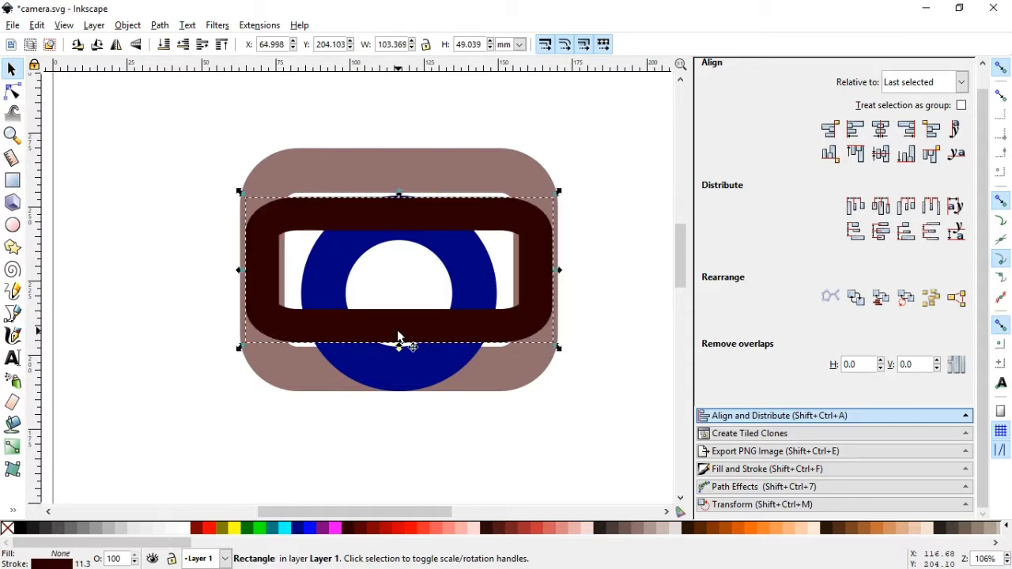
pyautogui.click(12, 134)
pyautogui.moveTo(207, 130)
pyautogui.mouseDown()
pyautogui.moveTo(323, 230)
pyautogui.moveTo(594, 427)
pyautogui.mouseUp()
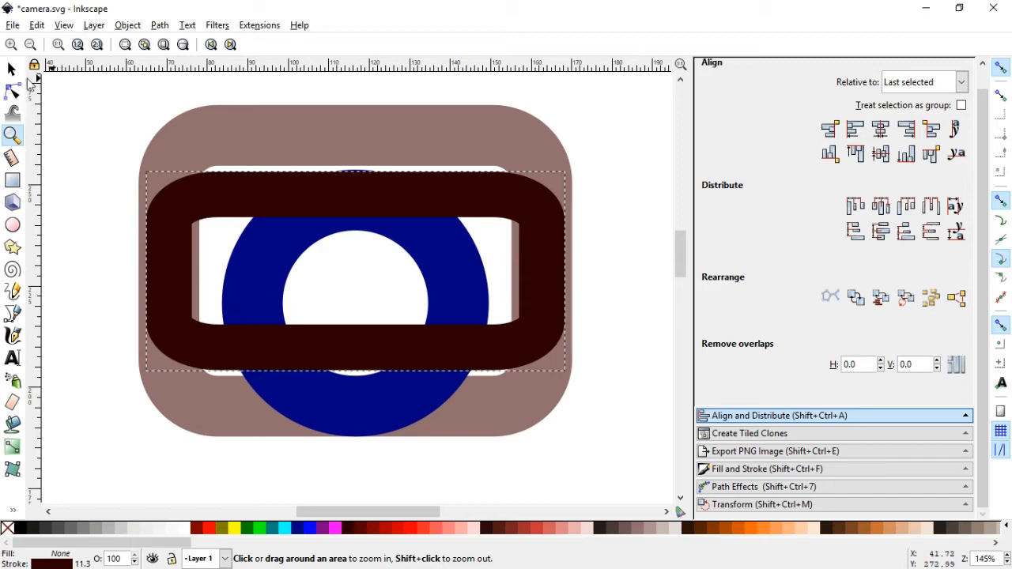
pyautogui.click(12, 69)
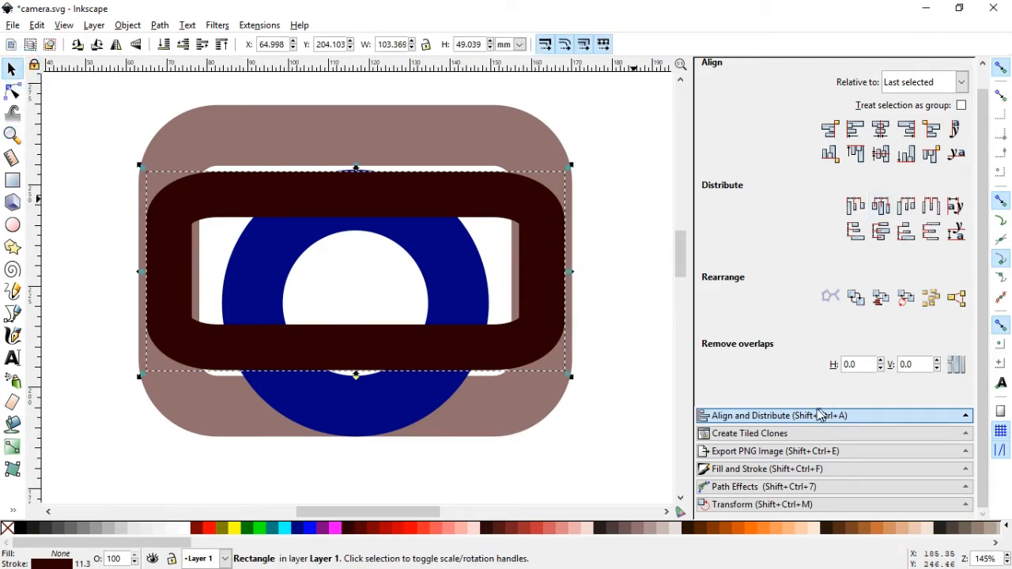
pyautogui.click(780, 471)
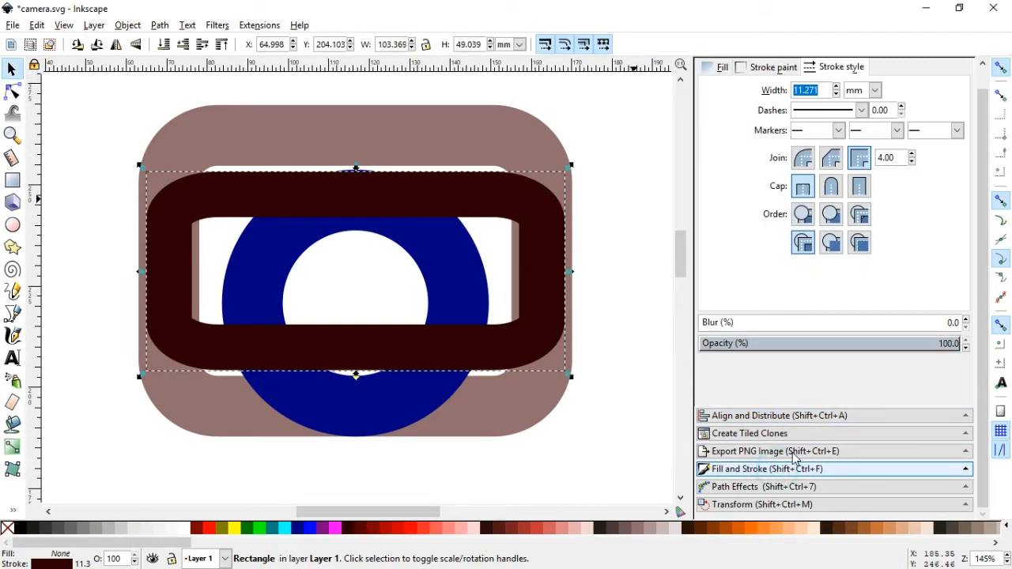
pyautogui.moveTo(820, 92); pyautogui.dragTo(744, 84)
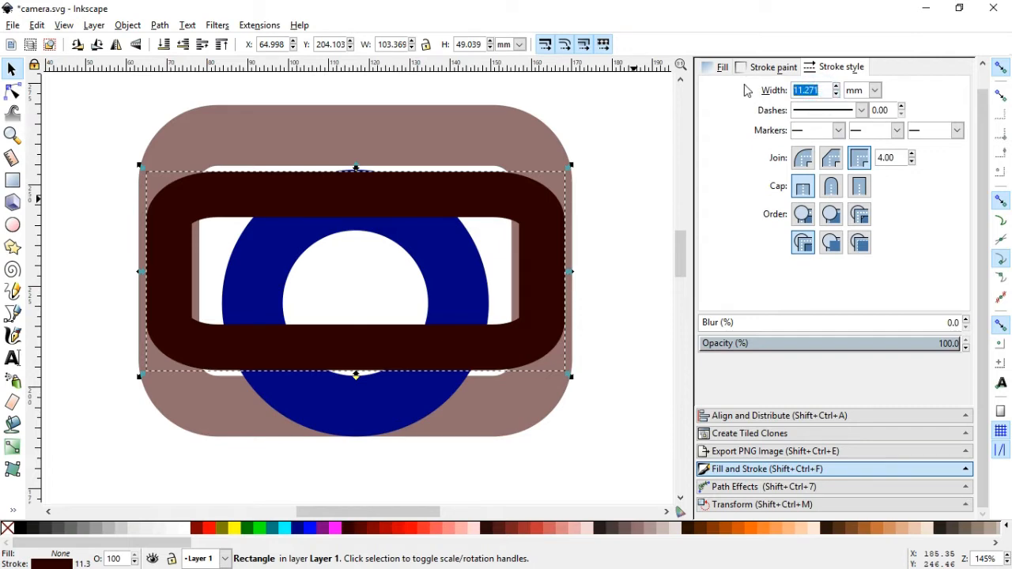
pyautogui.press('Return')
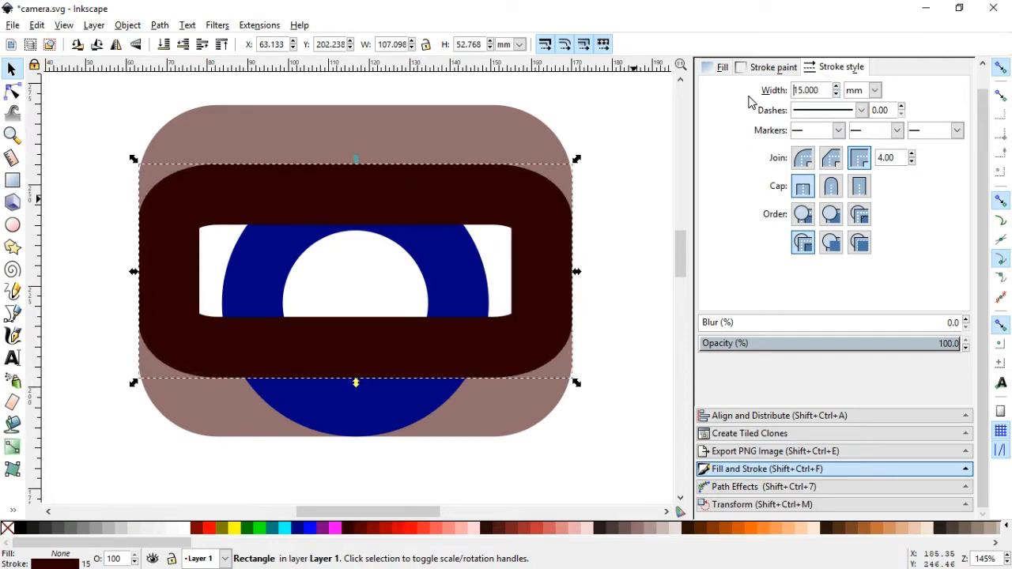
pyautogui.click(620, 244)
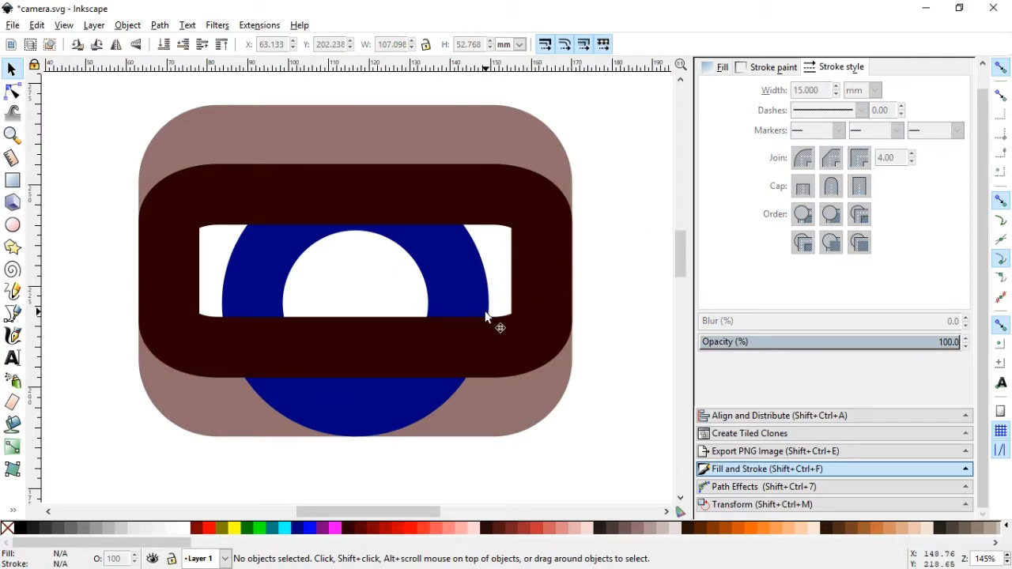
# Convert the strokes of both rounded rectangles and the blue circle to paths
pyautogui.click(495, 207)
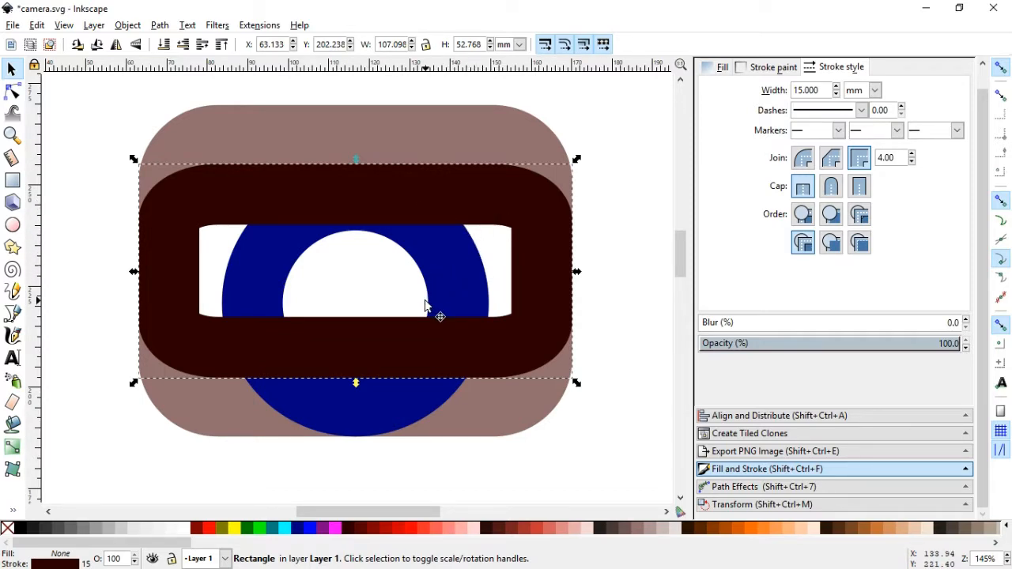
pyautogui.click(435, 144)
pyautogui.keyDown('shift'); pyautogui.click(421, 198); pyautogui.keyUp('shift')
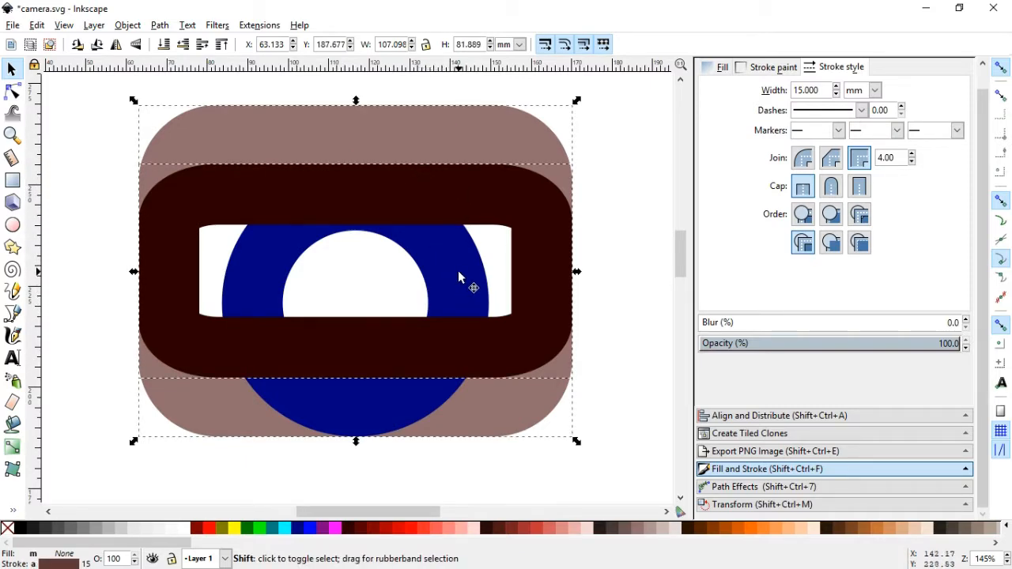
pyautogui.keyDown('shift'); pyautogui.click(459, 271); pyautogui.keyUp('shift')
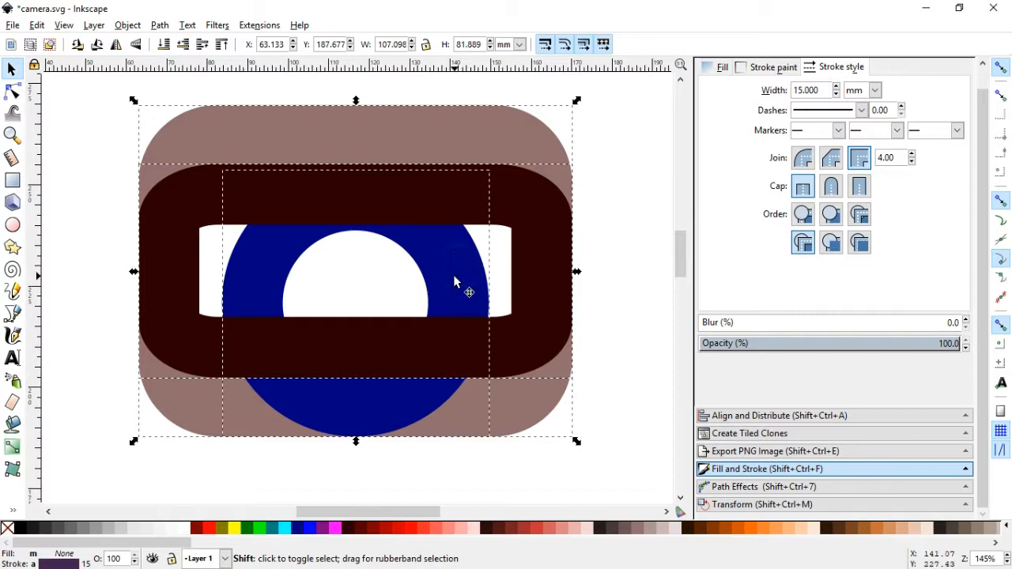
pyautogui.click(160, 26)
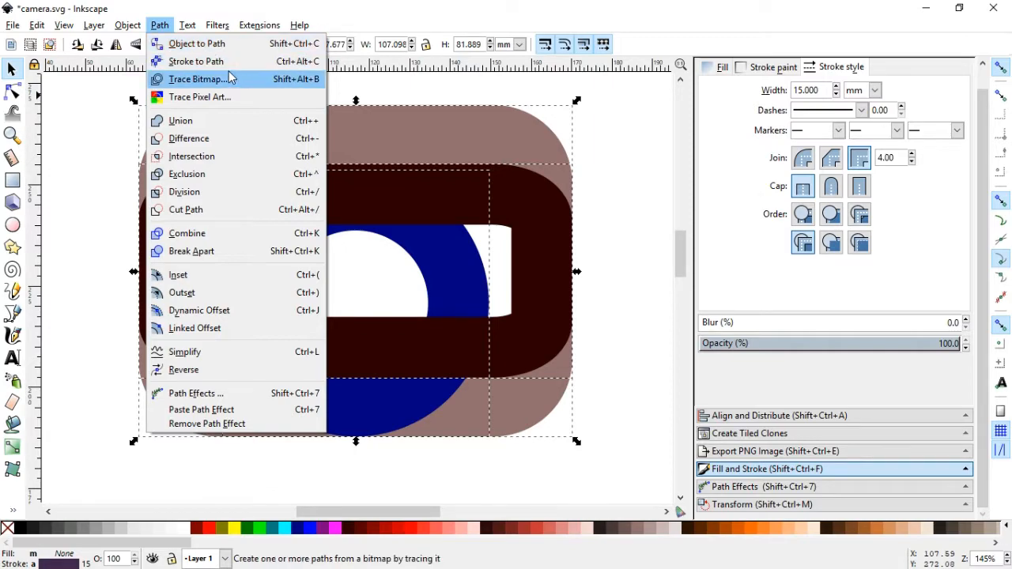
pyautogui.click(292, 68)
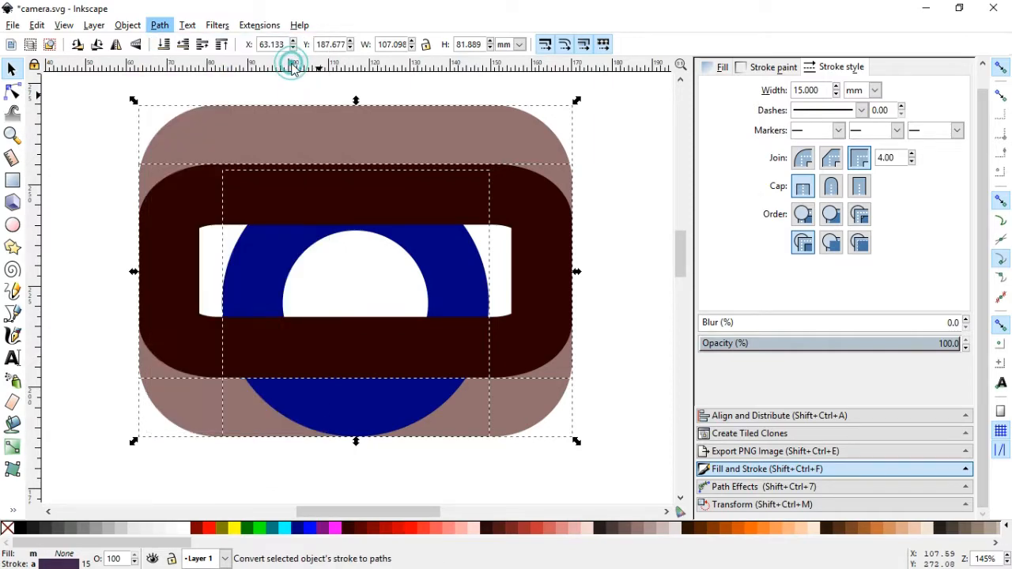
pyautogui.click(615, 170)
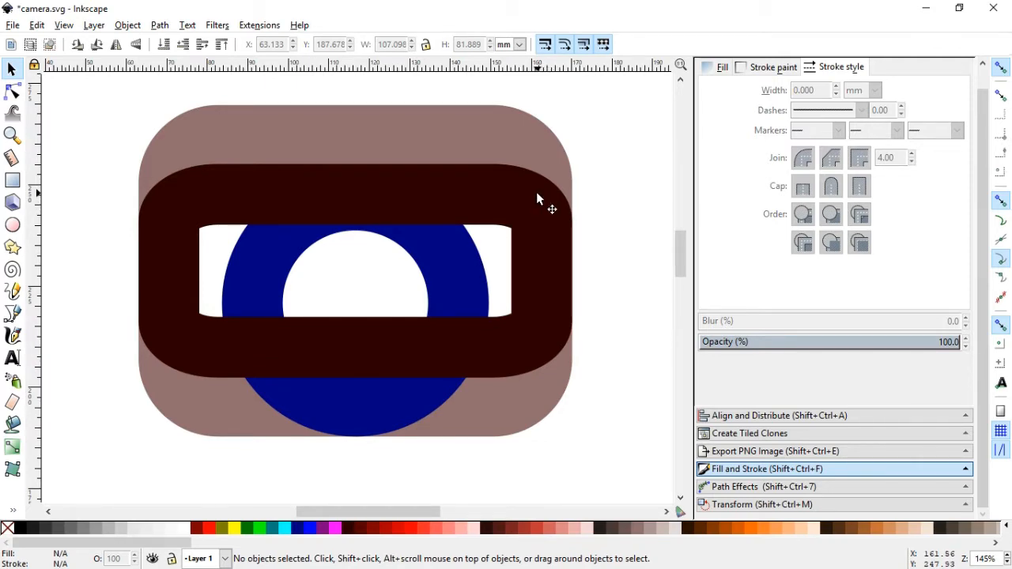
# Subtract the dark shape from the larger rounded rectangle with Difference and save the document
pyautogui.click(537, 192)
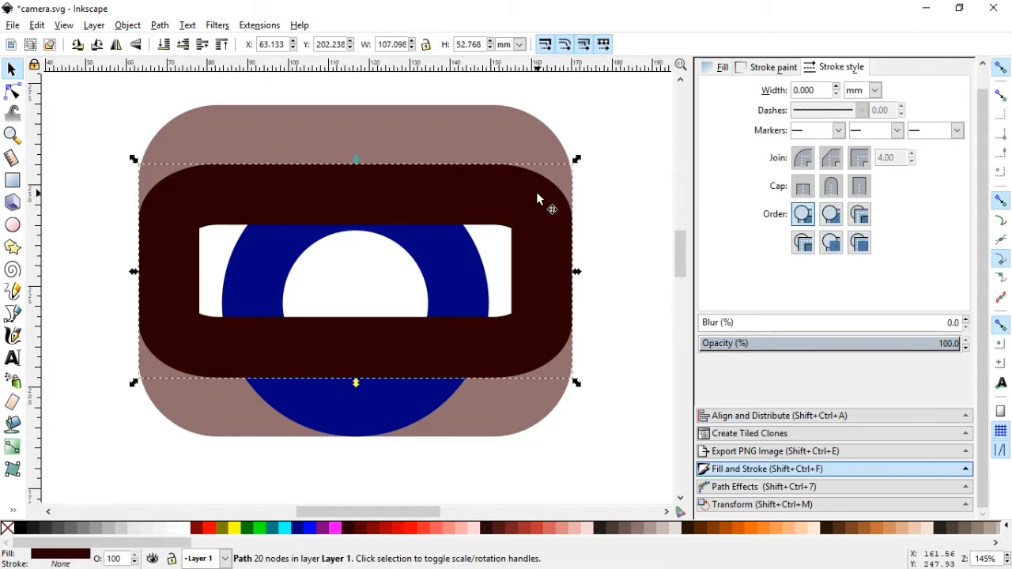
pyautogui.keyDown('shift'); pyautogui.click(444, 128); pyautogui.keyUp('shift')
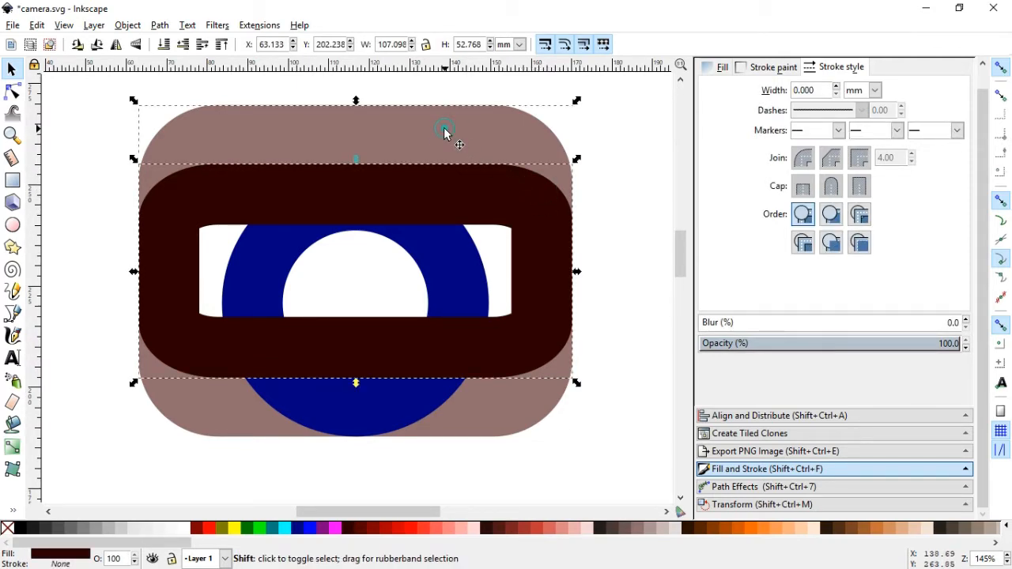
pyautogui.click(160, 25)
pyautogui.click(186, 141)
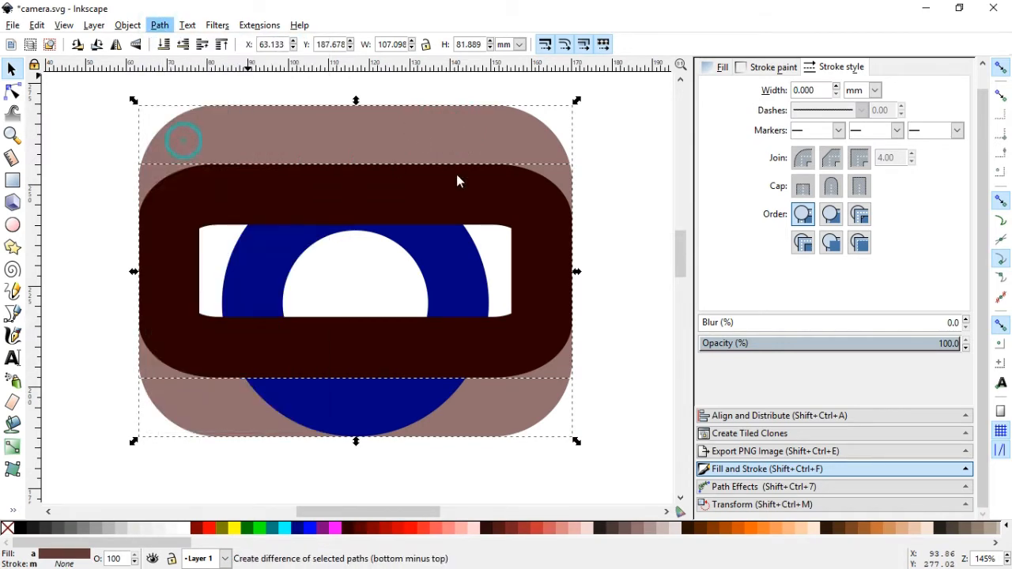
pyautogui.click(602, 247)
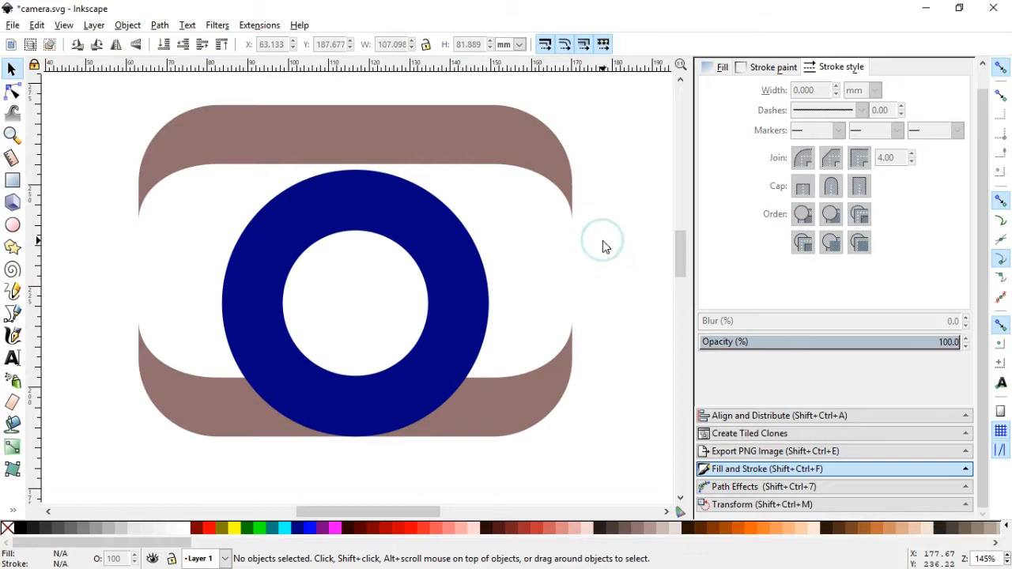
pyautogui.hotkey('ctrl', 's')
# Break apart the remaining brown path into separate pieces and select the lower piece
pyautogui.click(237, 406)
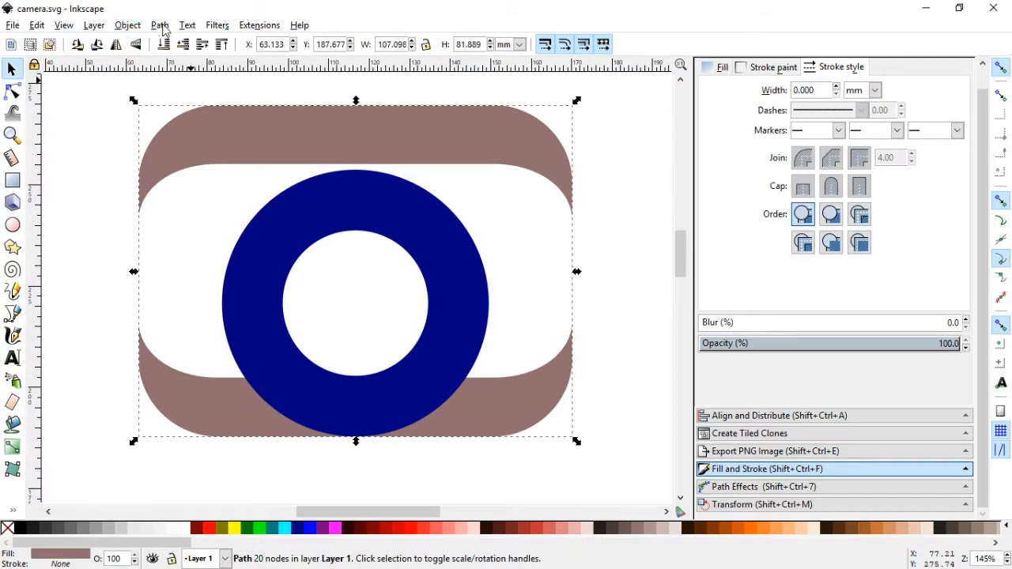
pyautogui.click(159, 25)
pyautogui.click(199, 251)
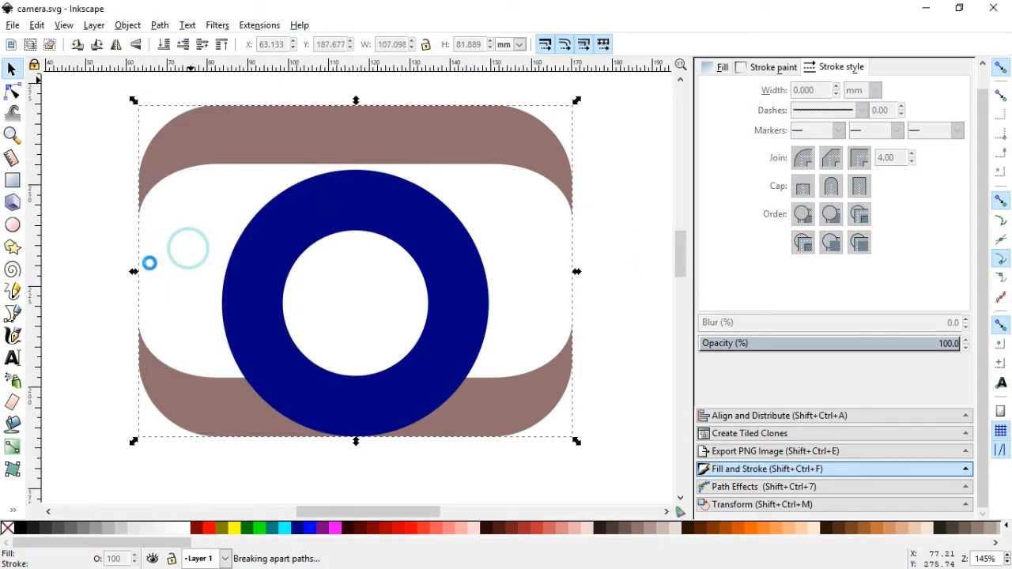
pyautogui.click(97, 263)
pyautogui.click(538, 384)
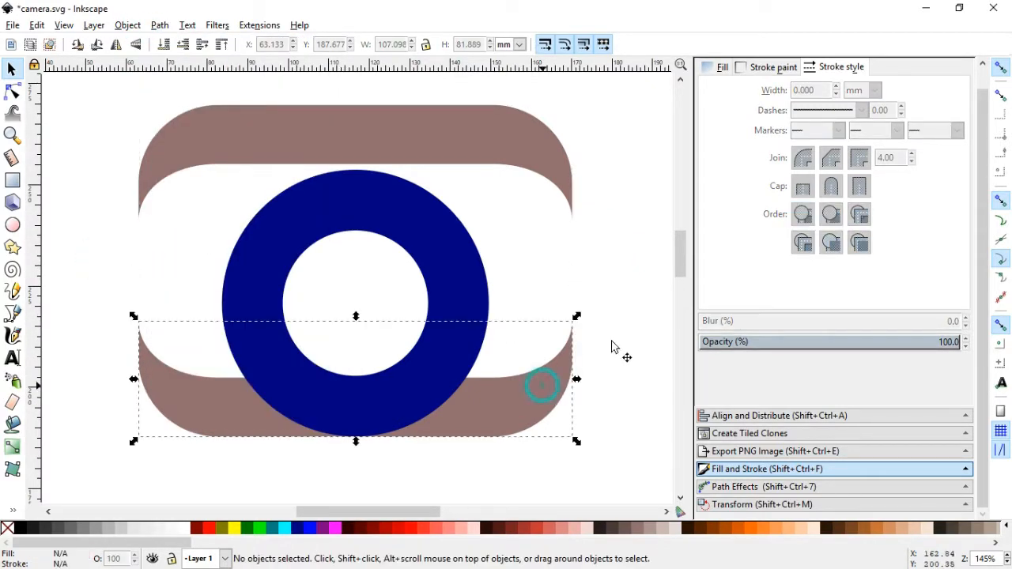
# Duplicate the lower brown piece and fill the copy with very dark gray
pyautogui.rightClick(519, 400)
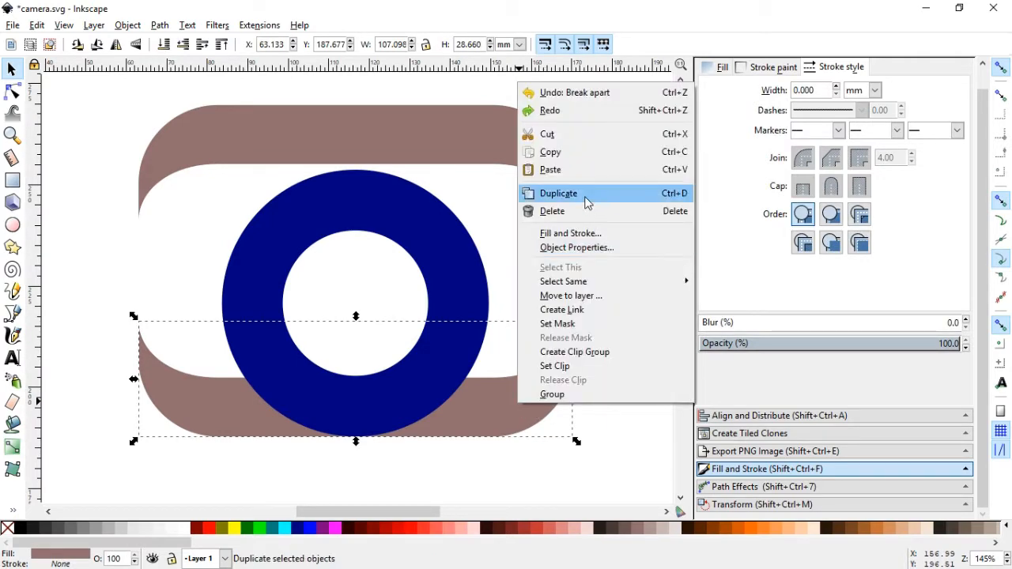
pyautogui.click(587, 203)
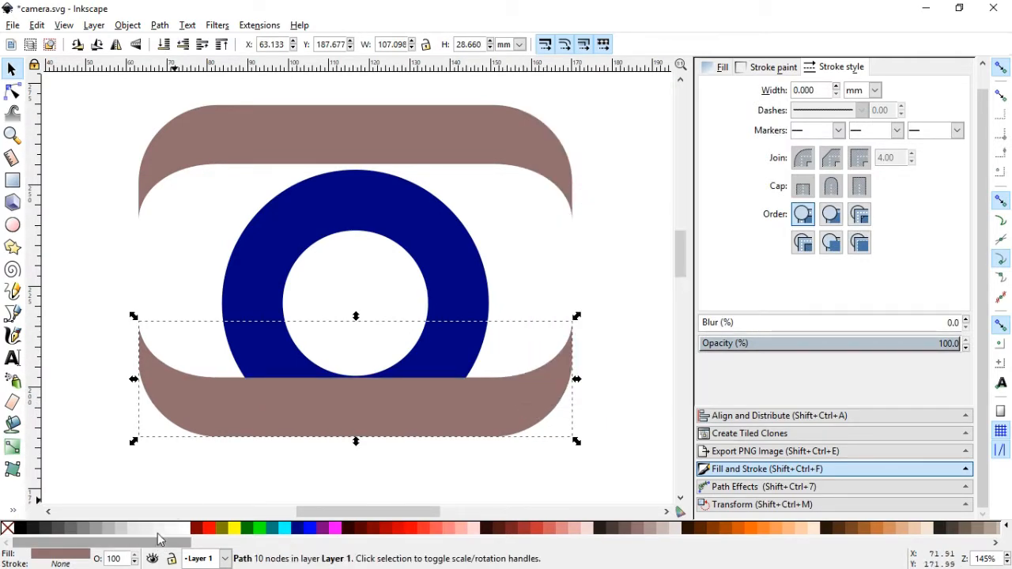
pyautogui.click(35, 526)
pyautogui.click(537, 228)
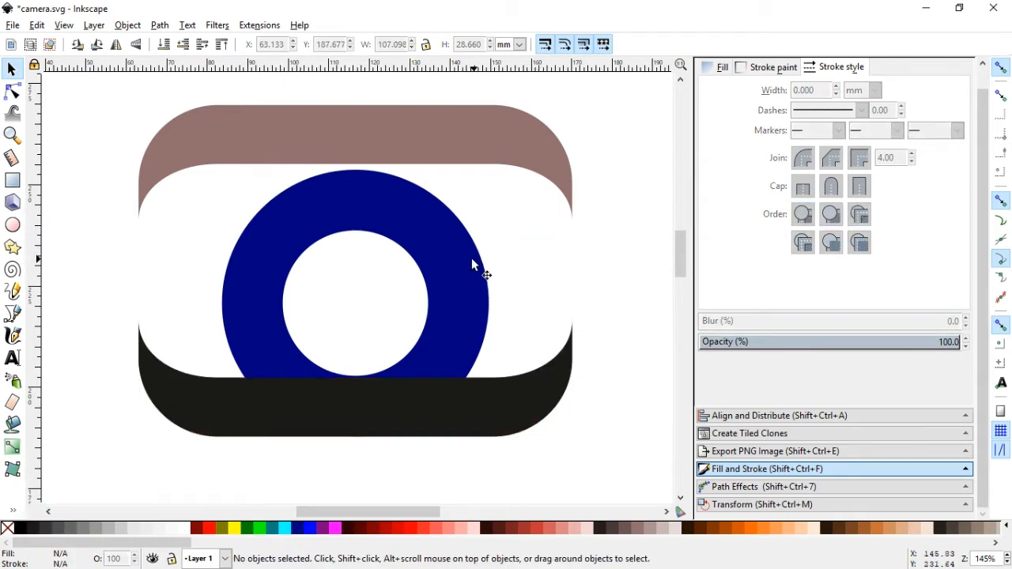
# Duplicate the blue ring and subtract the copy from the dark lower piece with Difference
pyautogui.click(469, 264)
pyautogui.rightClick(470, 264)
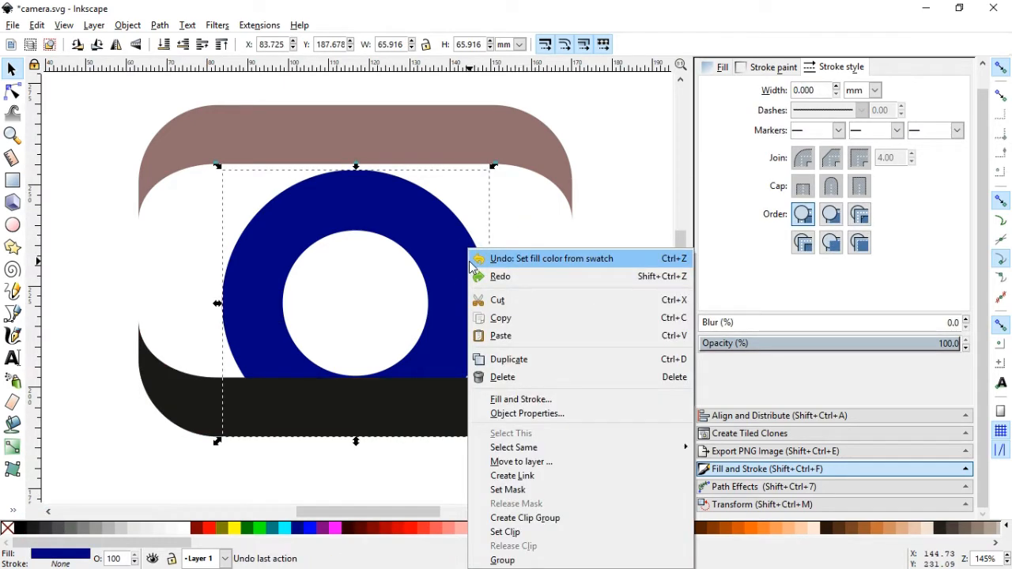
pyautogui.click(500, 362)
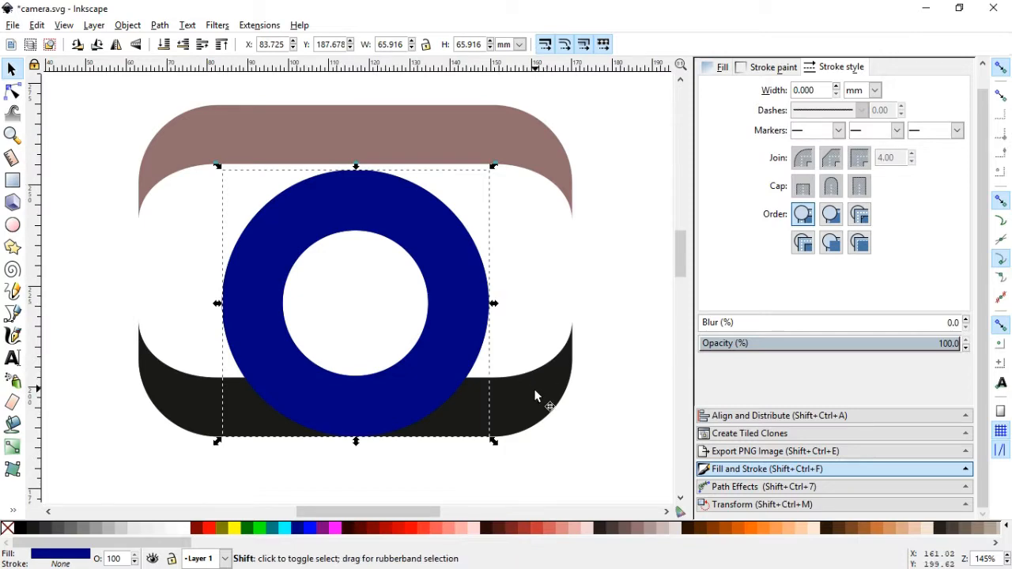
pyautogui.keyDown('shift'); pyautogui.click(535, 394); pyautogui.keyUp('shift')
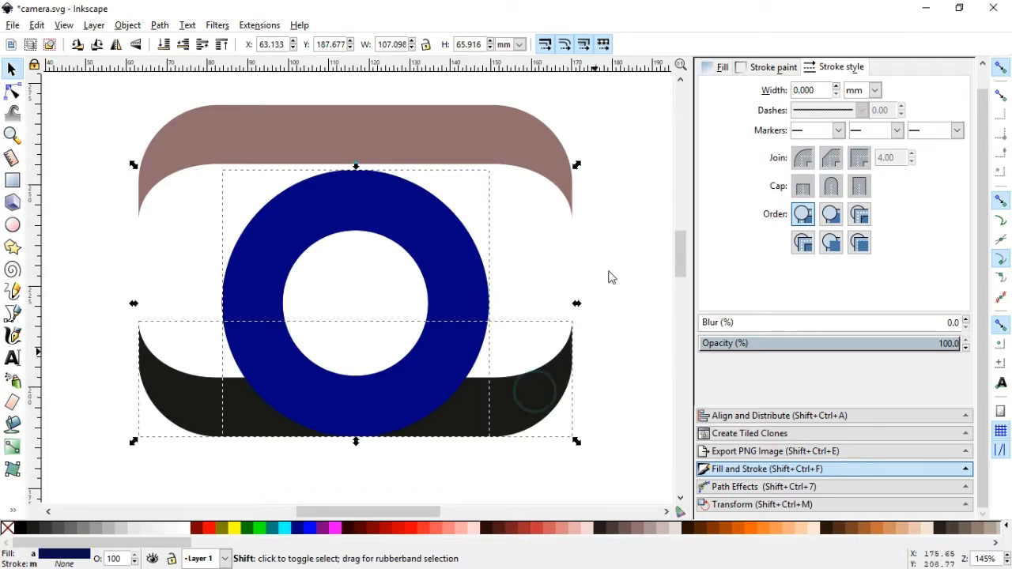
pyautogui.click(160, 25)
pyautogui.click(189, 136)
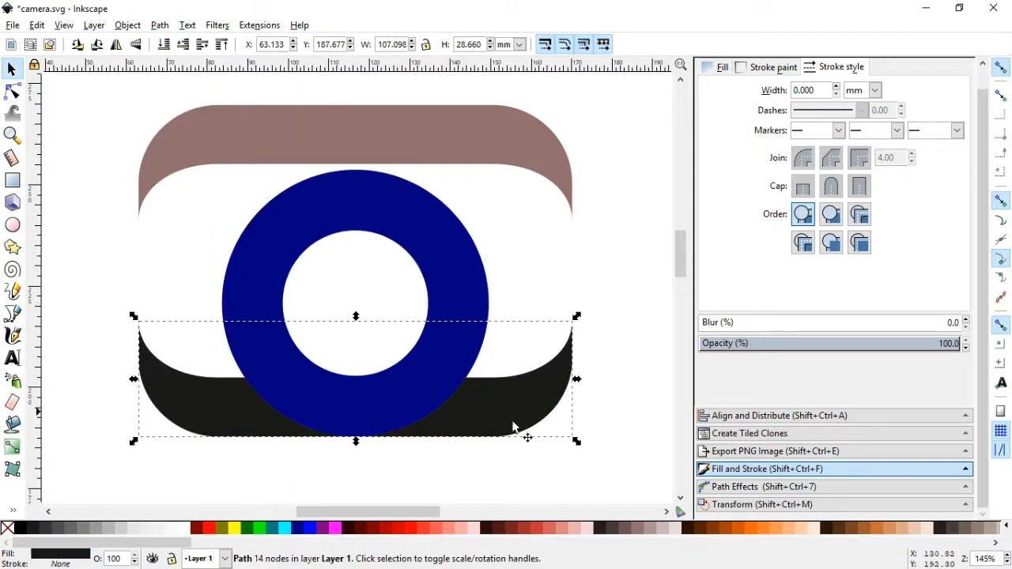
# Break apart the remaining dark lower path and delete its right-hand piece
pyautogui.click(607, 403)
pyautogui.click(524, 399)
pyautogui.click(160, 26)
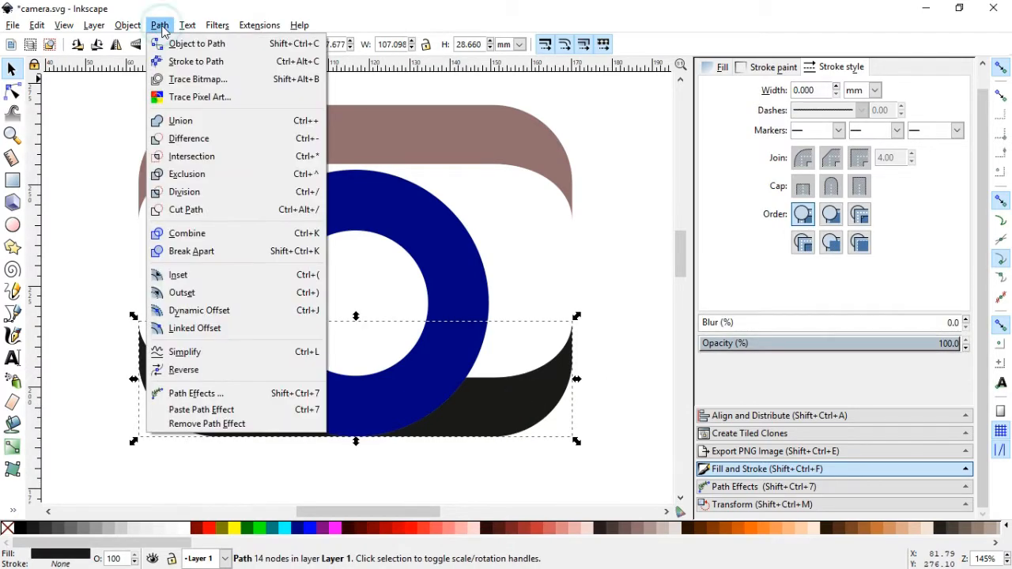
pyautogui.click(198, 251)
pyautogui.click(614, 409)
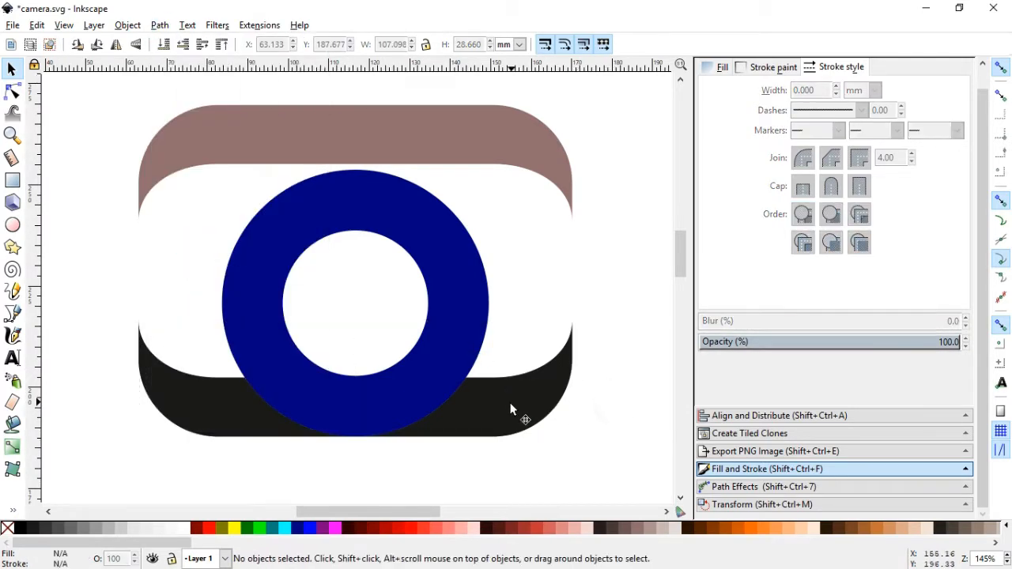
pyautogui.click(509, 409)
pyautogui.press('Delete')
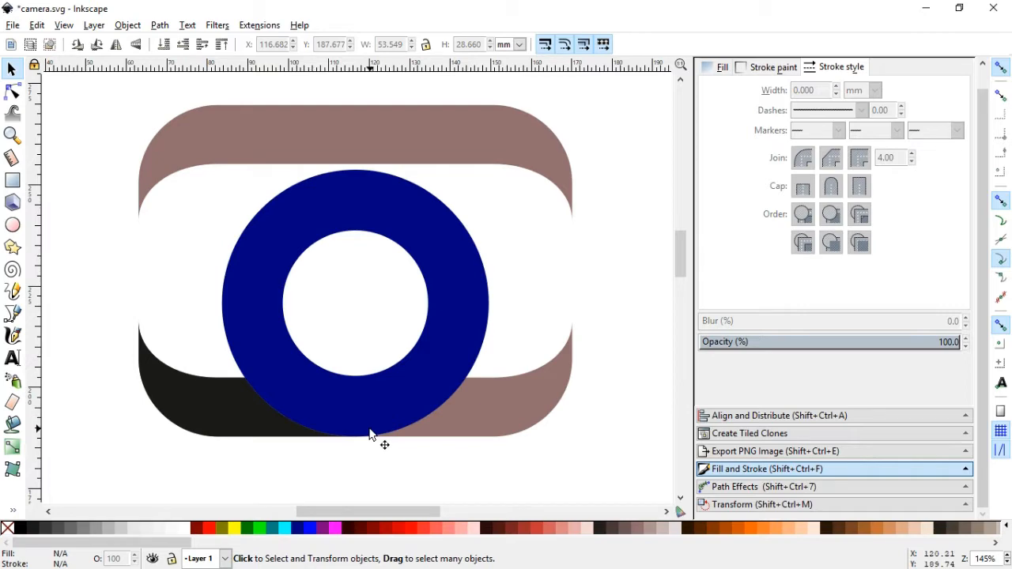
# Duplicate the blue ring and fill the copy with very dark gray
pyautogui.click(467, 304)
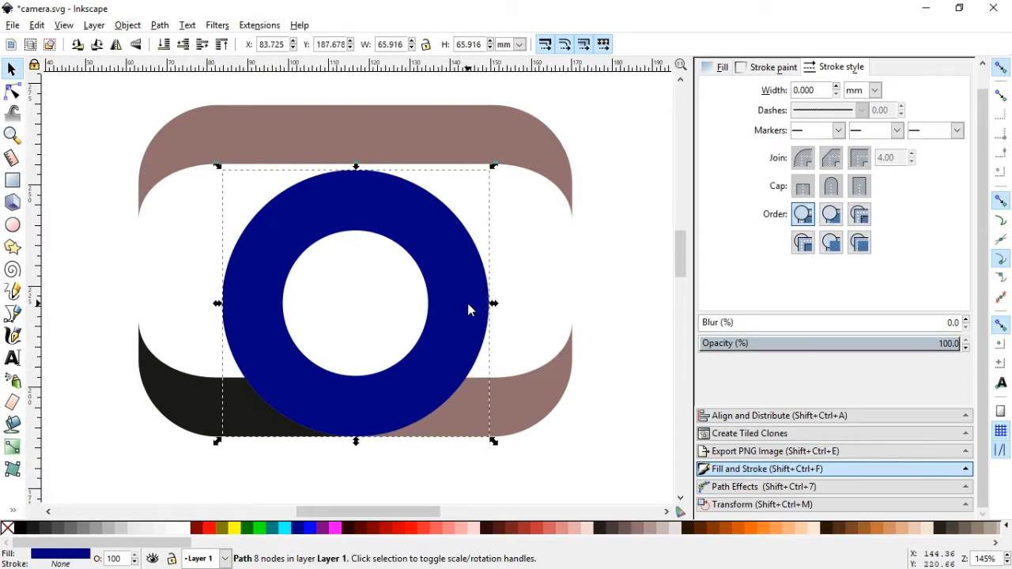
pyautogui.rightClick(467, 304)
pyautogui.click(512, 118)
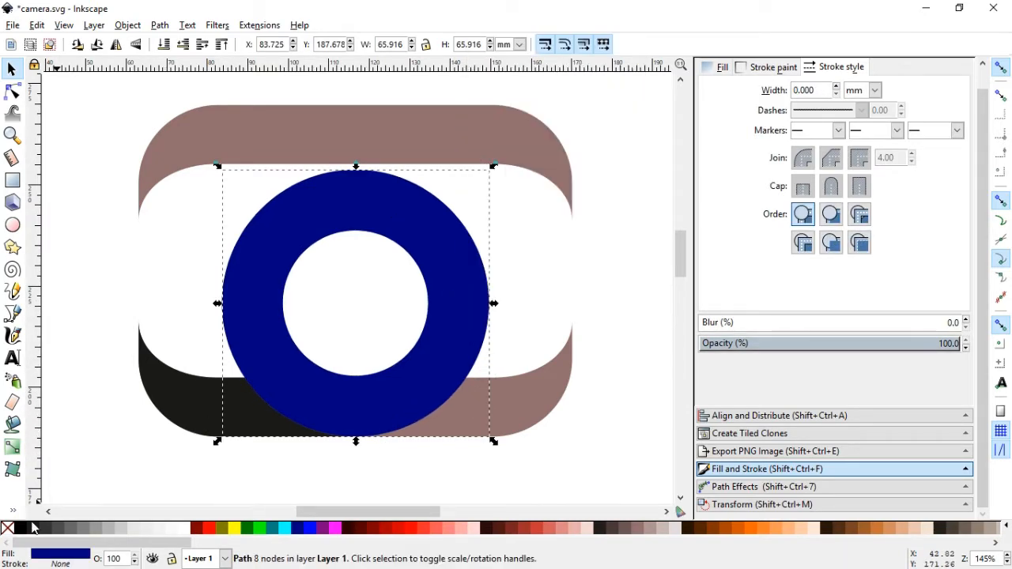
pyautogui.click(32, 528)
# Duplicate the lower brown piece and subtract the copy from the dark ring with Difference
pyautogui.rightClick(555, 402)
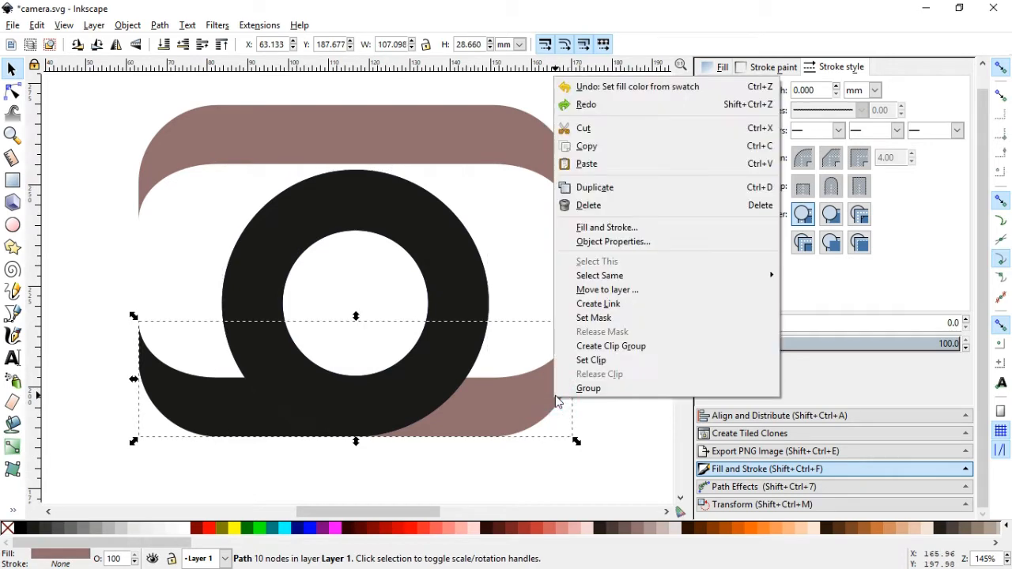
pyautogui.click(593, 191)
pyautogui.keyDown('shift'); pyautogui.click(459, 266); pyautogui.keyUp('shift')
pyautogui.click(159, 25)
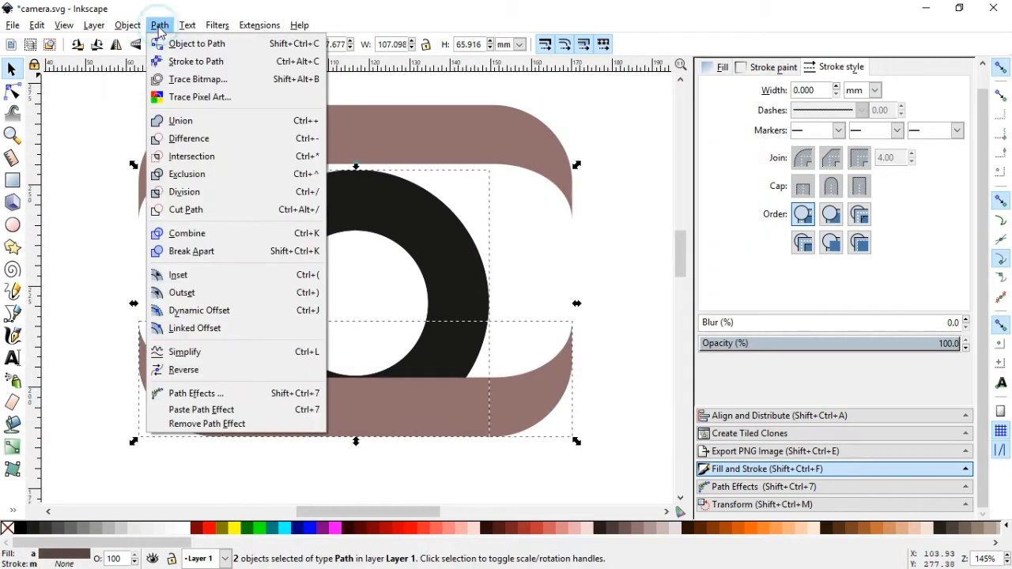
pyautogui.click(195, 140)
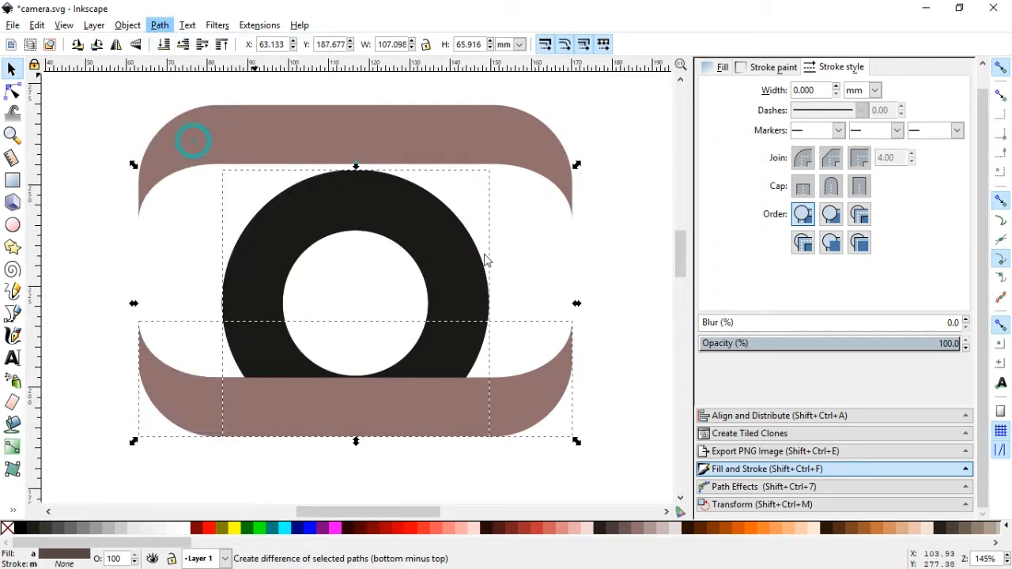
pyautogui.click(609, 266)
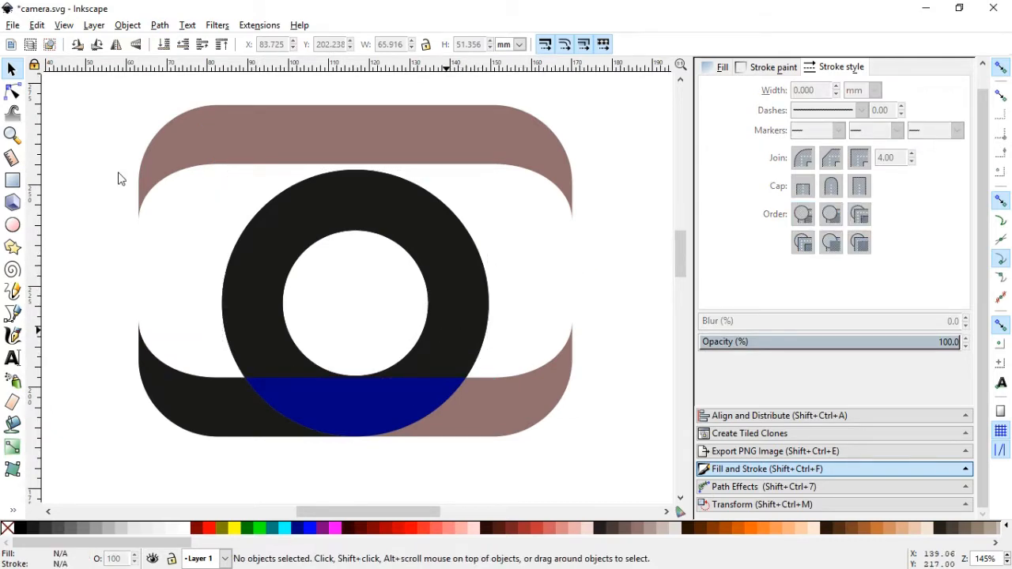
# Draw a dark rounded rectangle without stroke over the ring's left half and stretch it to about 44 × 85 mm
pyautogui.press('r')
pyautogui.moveTo(207, 101); pyautogui.dragTo(357, 399)
pyautogui.keyDown('shift'); pyautogui.click(7, 528); pyautogui.keyUp('shift')
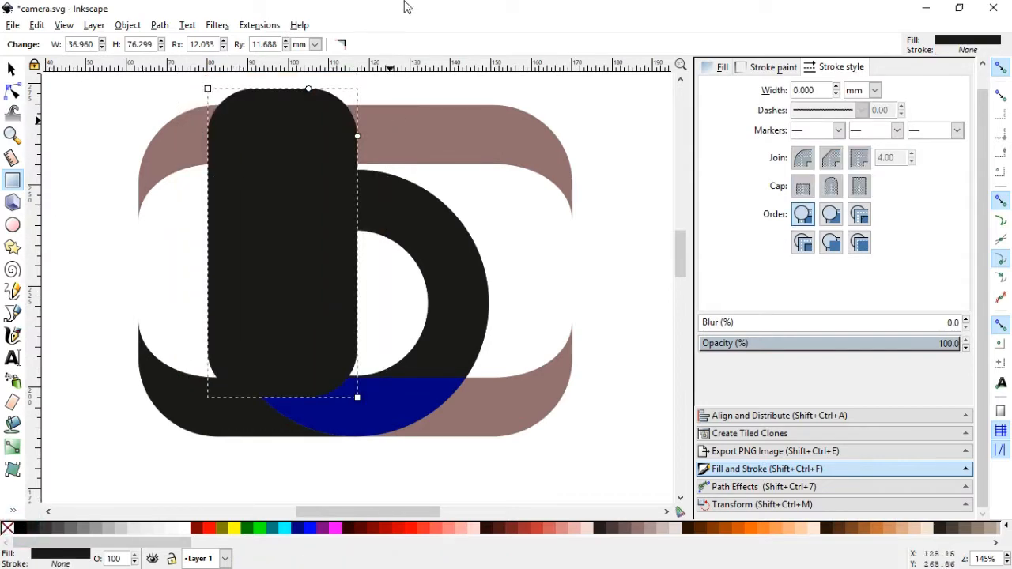
pyautogui.click(12, 69)
pyautogui.moveTo(282, 400); pyautogui.dragTo(281, 439)
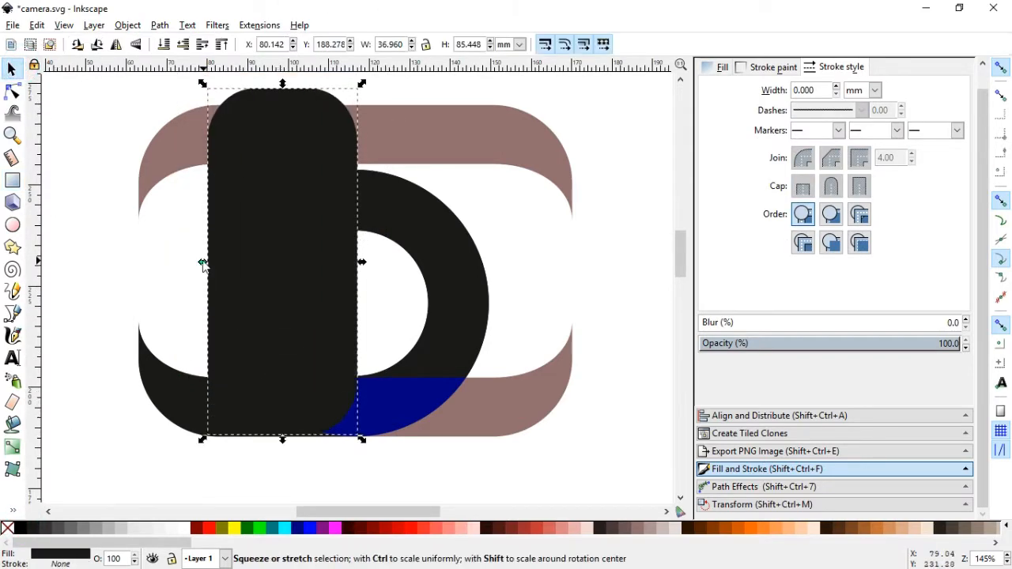
pyautogui.moveTo(203, 262); pyautogui.dragTo(174, 263)
pyautogui.moveTo(364, 263)
pyautogui.mouseDown()
pyautogui.moveTo(375, 262)
pyautogui.moveTo(365, 262)
pyautogui.mouseUp()
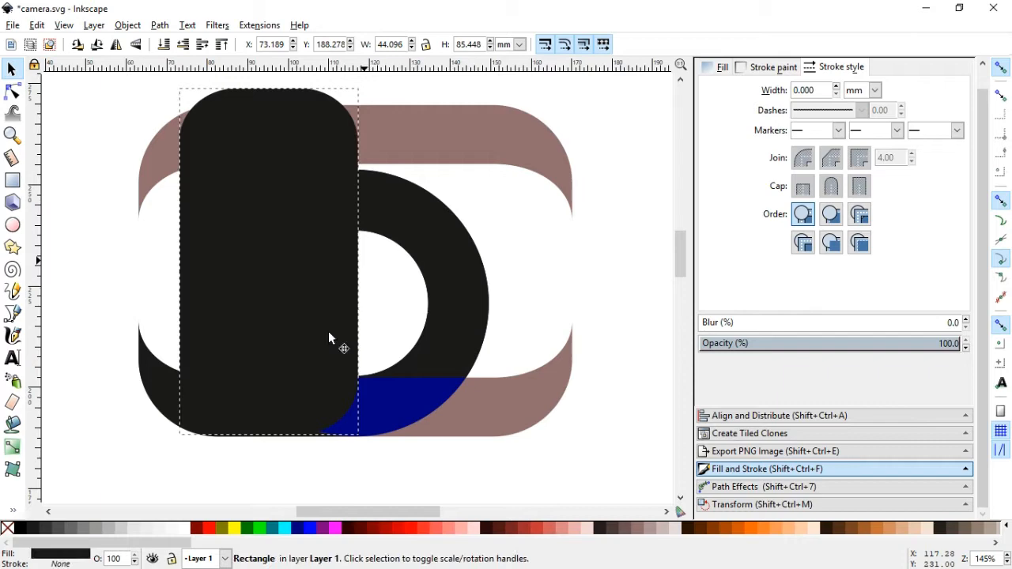
pyautogui.click(12, 91)
pyautogui.moveTo(358, 134); pyautogui.dragTo(380, 74)
pyautogui.click(12, 70)
# Subtract the dark rectangle from the dark ring with Difference and save the document
pyautogui.keyDown('shift'); pyautogui.click(452, 253); pyautogui.keyUp('shift')
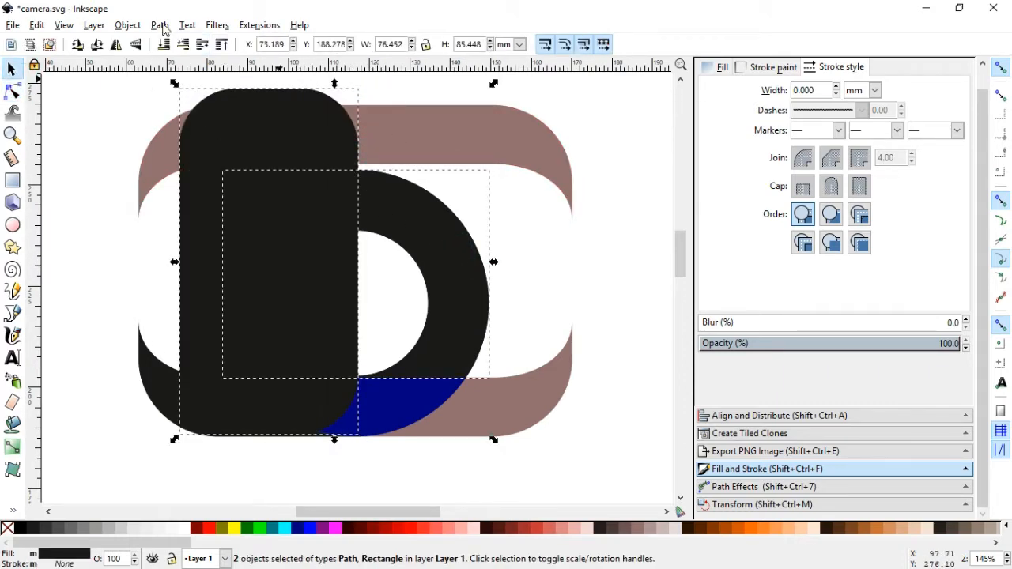
pyautogui.click(160, 26)
pyautogui.click(183, 139)
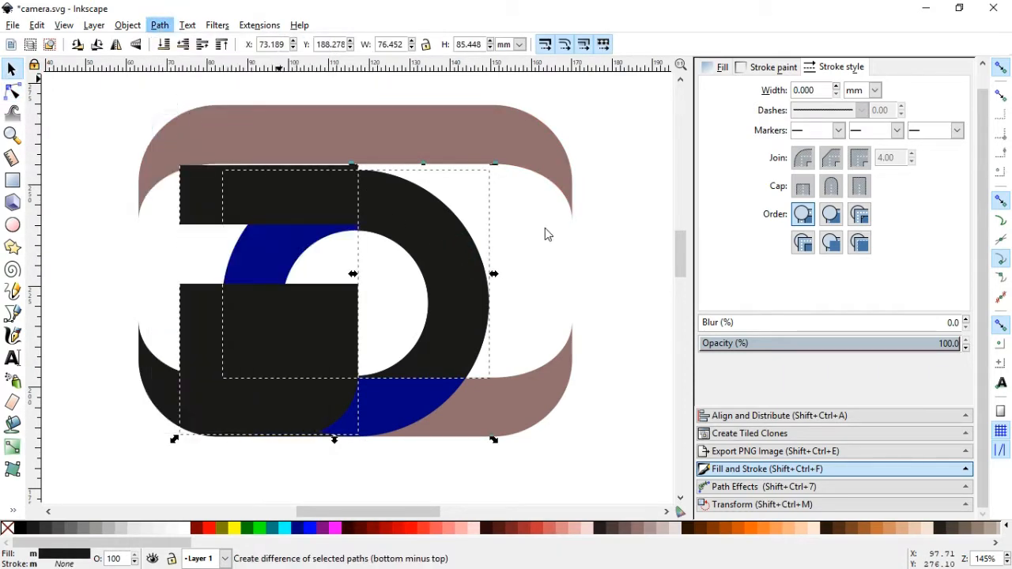
pyautogui.click(625, 324)
pyautogui.hotkey('ctrl', 's')
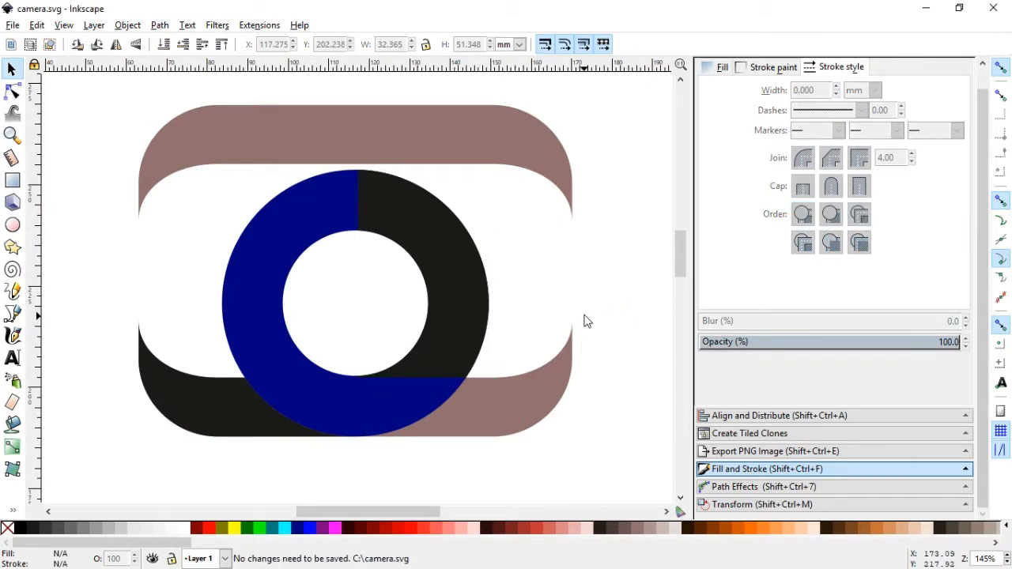
# Merge the blue ring and the lower brown piece into one shape with Union
pyautogui.click(281, 297)
pyautogui.keyDown('shift'); pyautogui.click(522, 399); pyautogui.keyUp('shift')
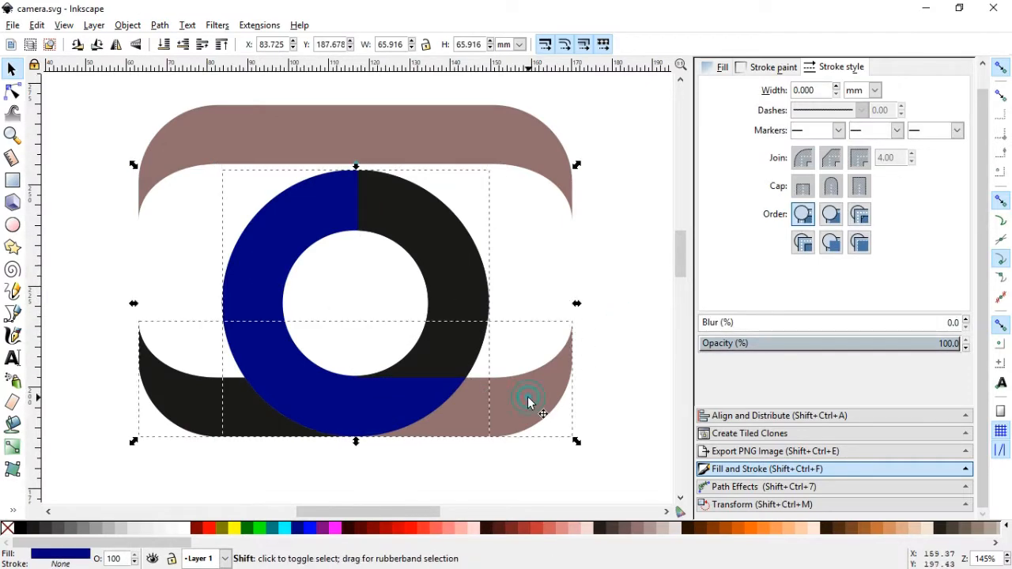
pyautogui.click(162, 26)
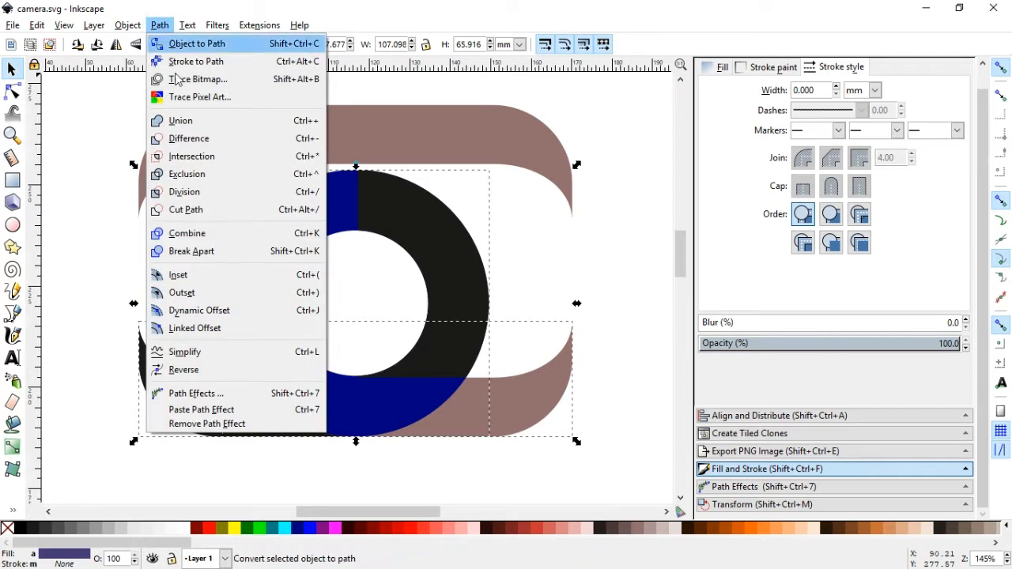
pyautogui.click(264, 123)
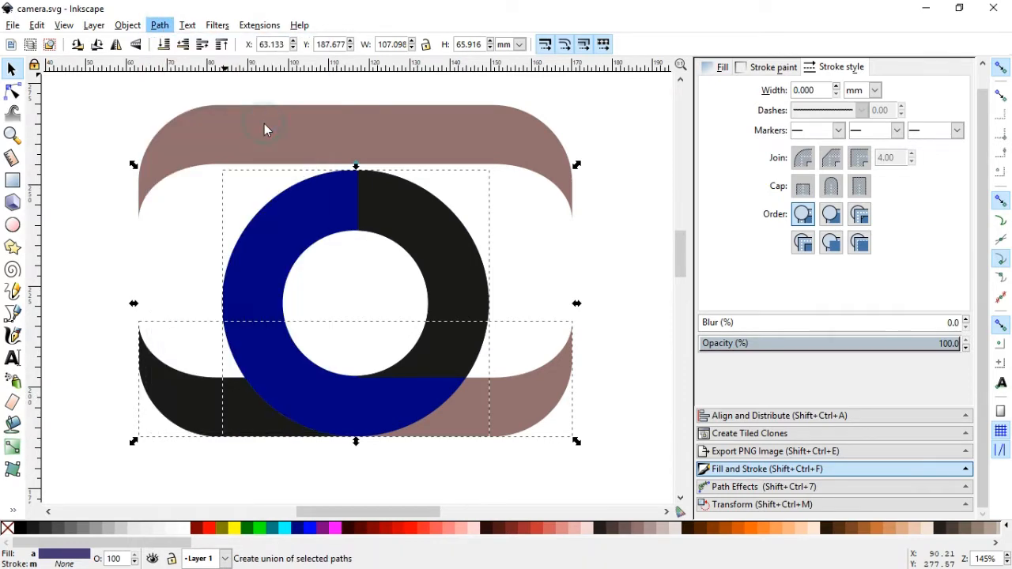
pyautogui.click(587, 390)
pyautogui.scroll(-3, 683, 256)
pyautogui.moveTo(329, 99); pyautogui.dragTo(347, 252)
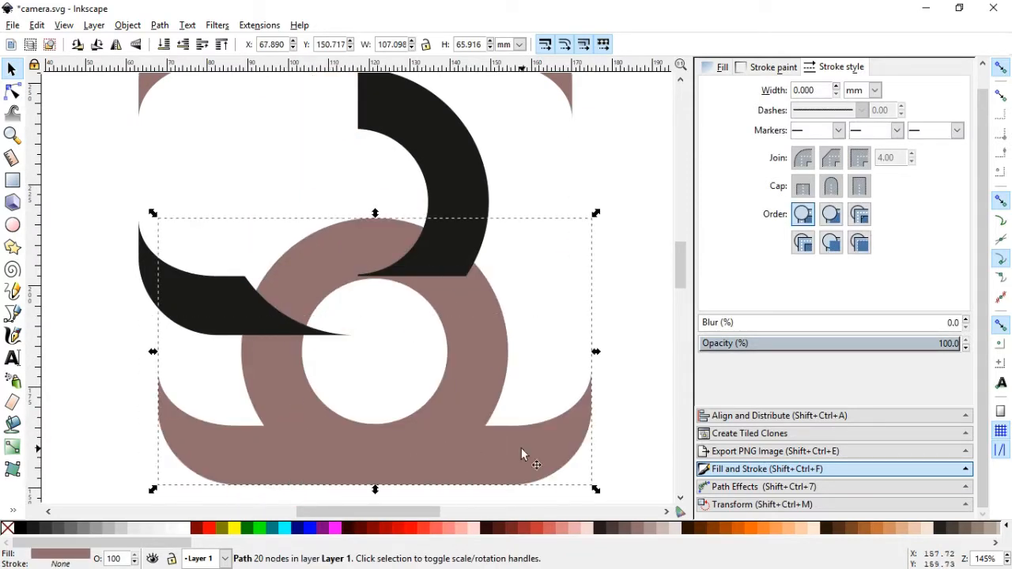
pyautogui.hotkey('ctrl', 'z')
pyautogui.click(520, 412)
# Save the document
pyautogui.scroll(3, 682, 261)
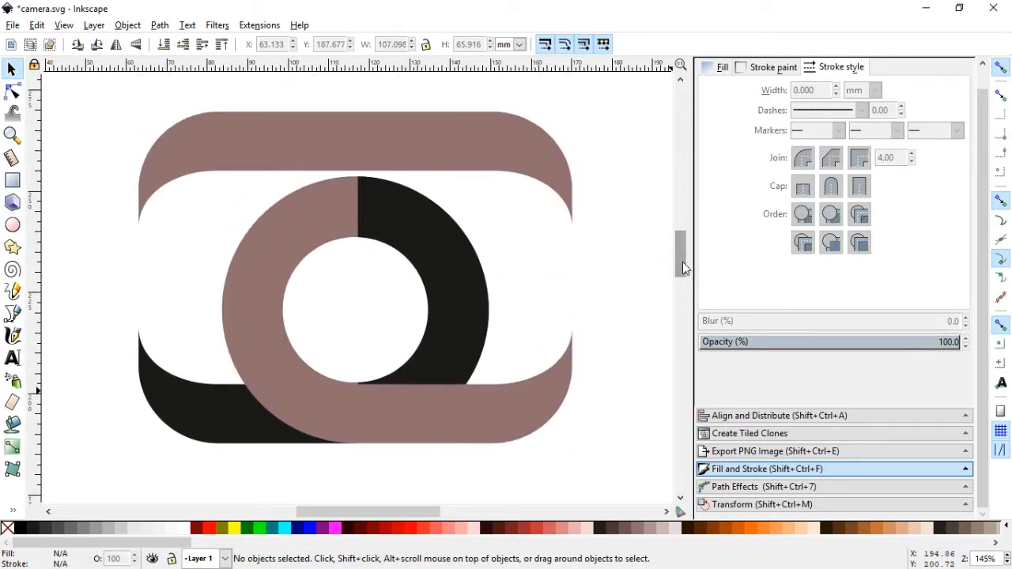
pyautogui.hotkey('ctrl', 's')
pyautogui.click(624, 267)
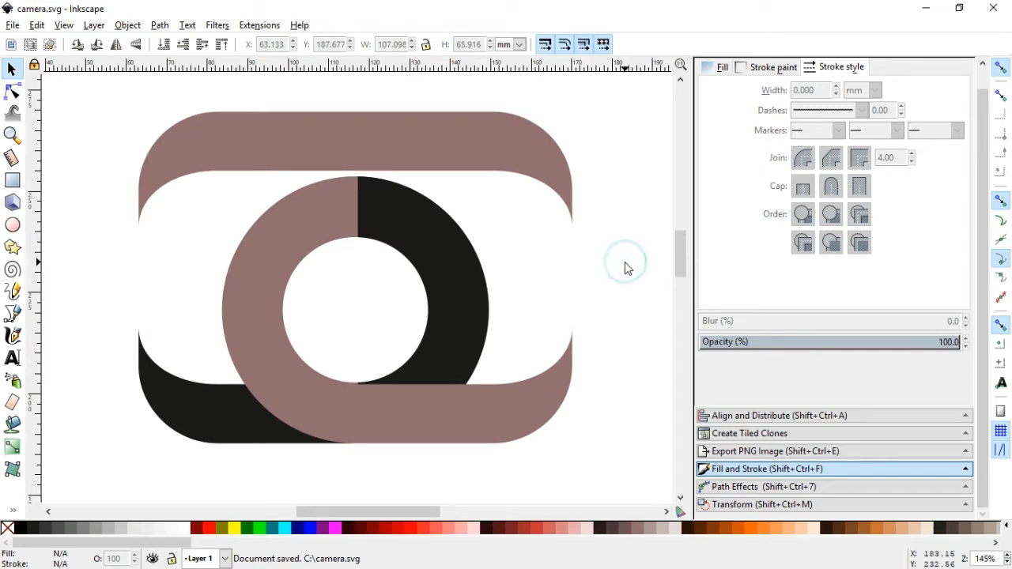
# Draw a rounded rectangle about 51 × 40 mm over the ring's upper left part and fill it with pinkish red
pyautogui.click(12, 181)
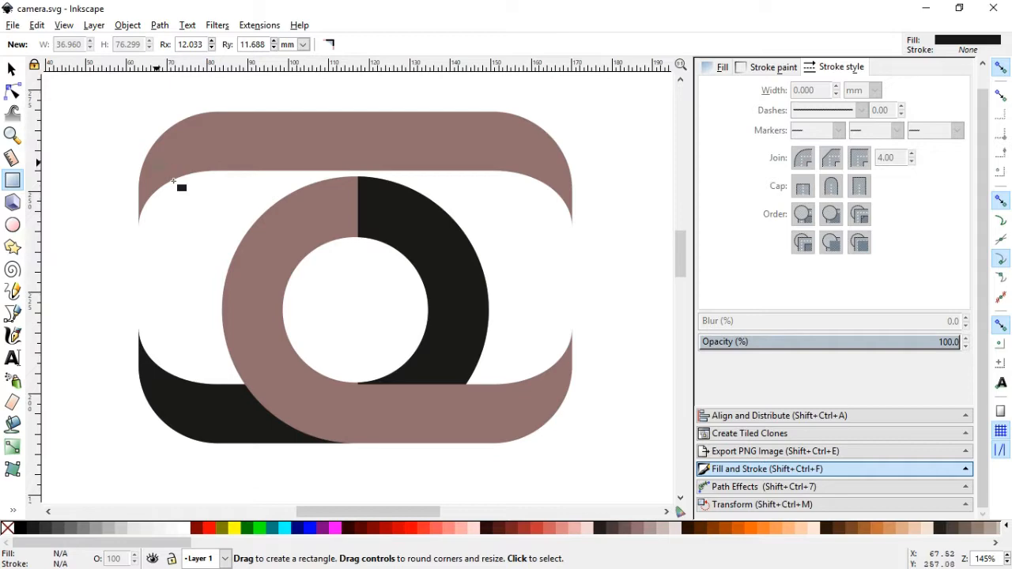
pyautogui.moveTo(156, 163); pyautogui.dragTo(363, 323)
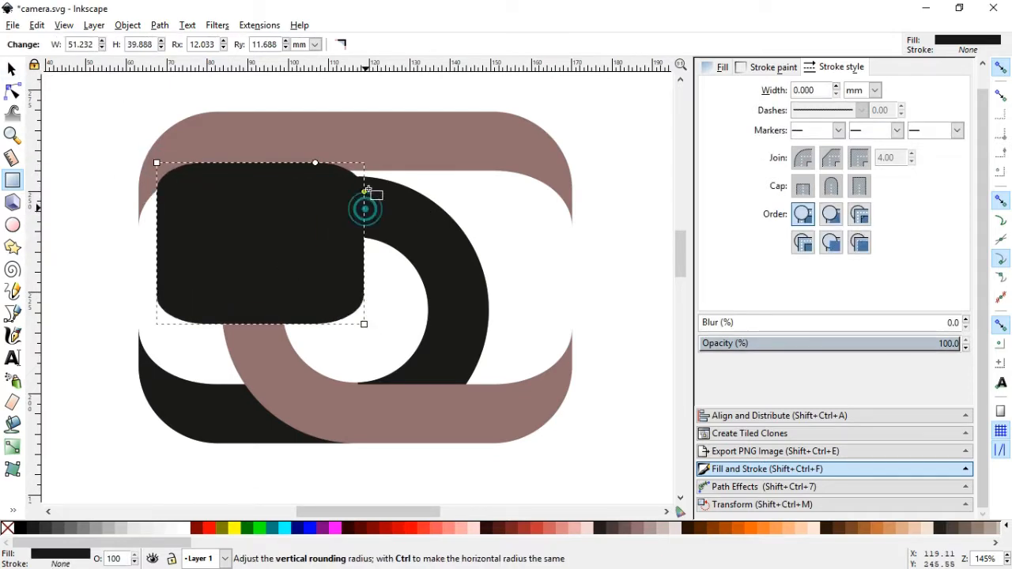
pyautogui.moveTo(366, 190); pyautogui.dragTo(364, 185)
pyautogui.click(11, 66)
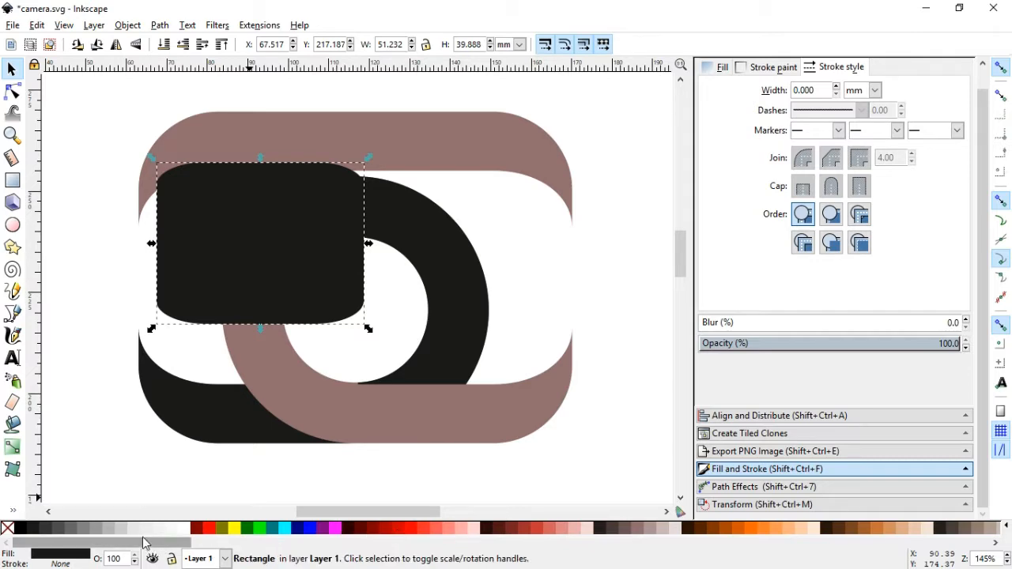
pyautogui.moveTo(144, 542); pyautogui.dragTo(970, 545)
pyautogui.click(718, 526)
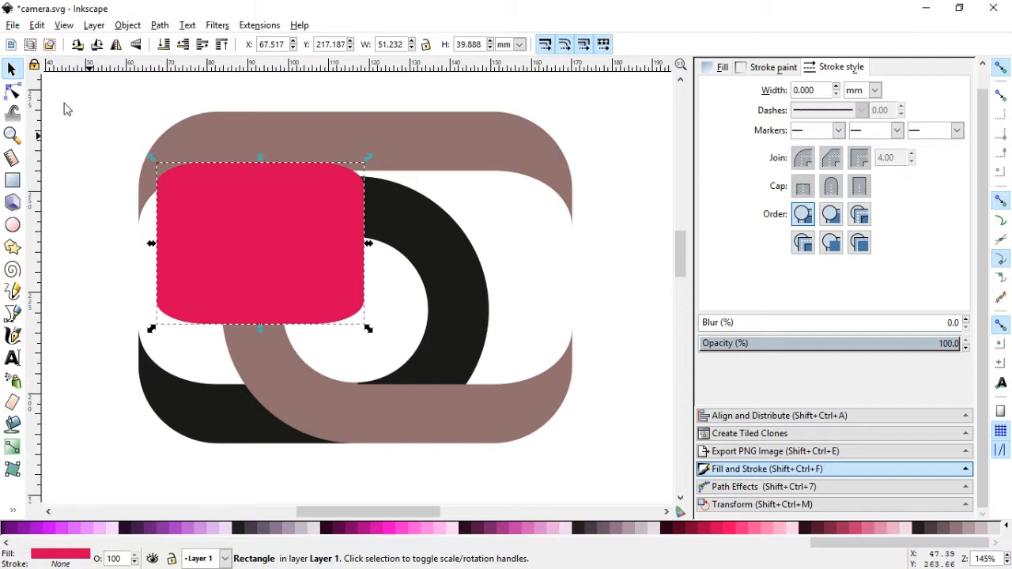
# Lower the pinkish red rectangle to the bottom and stretch it down and to the right to about 99 × 58 mm
pyautogui.click(127, 26)
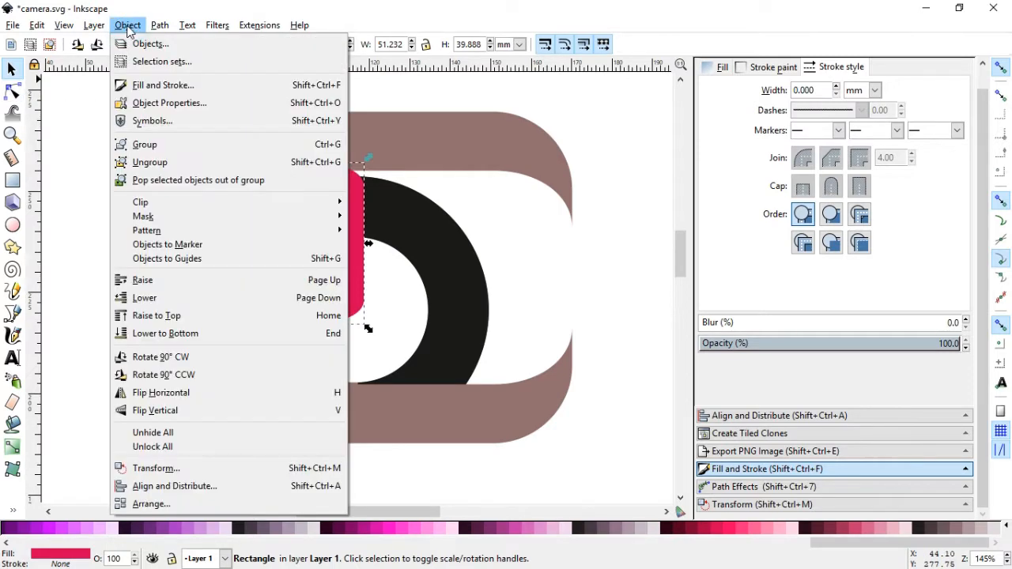
pyautogui.click(165, 332)
pyautogui.moveTo(257, 321); pyautogui.dragTo(260, 399)
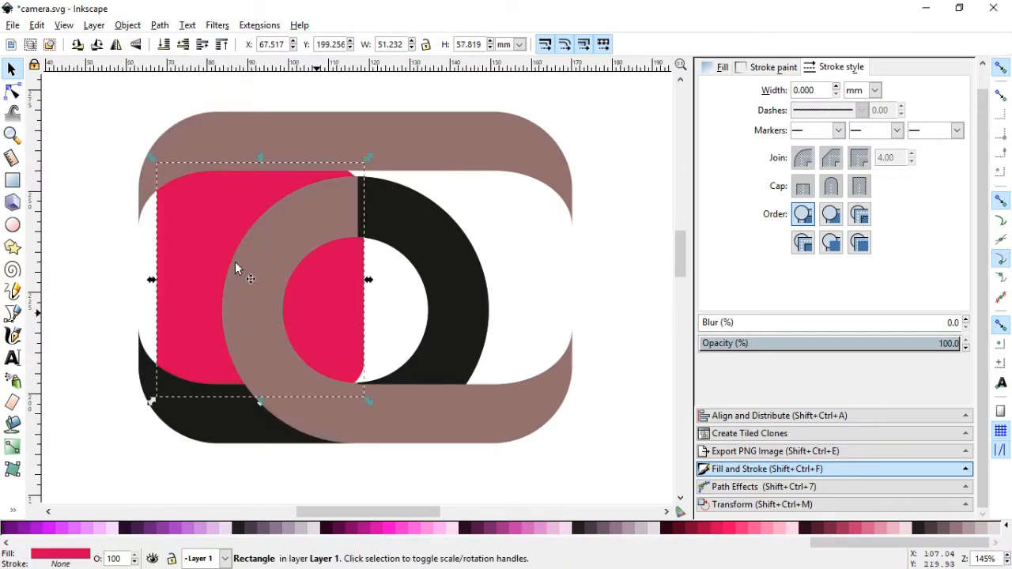
pyautogui.moveTo(369, 280); pyautogui.dragTo(562, 298)
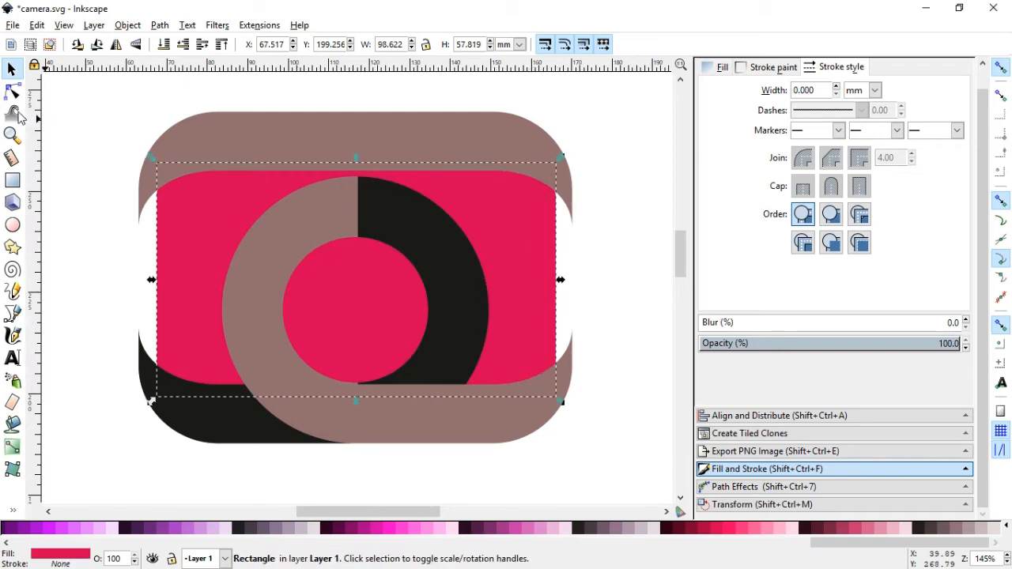
# Set the pinkish red rectangle's width to 107.098 mm so it matches the upper brown band
pyautogui.click(11, 69)
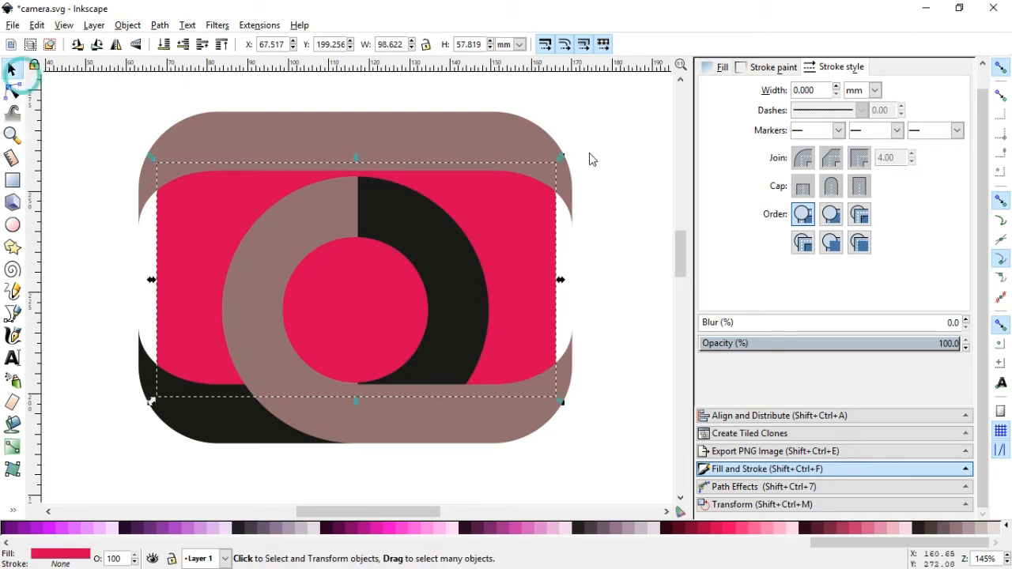
pyautogui.click(264, 138)
pyautogui.doubleClick(395, 49)
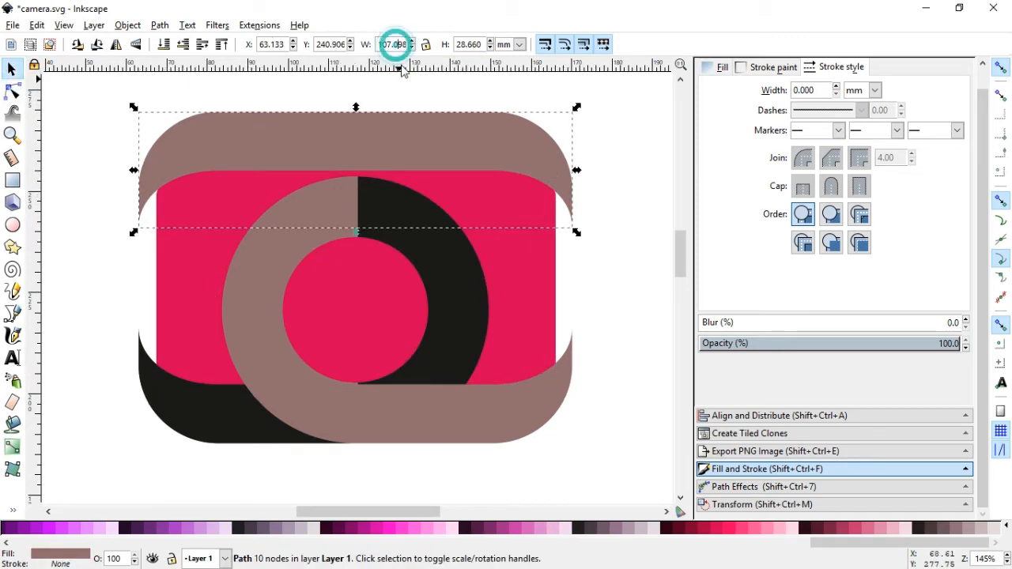
pyautogui.click(622, 204)
pyautogui.click(538, 261)
pyautogui.doubleClick(390, 44)
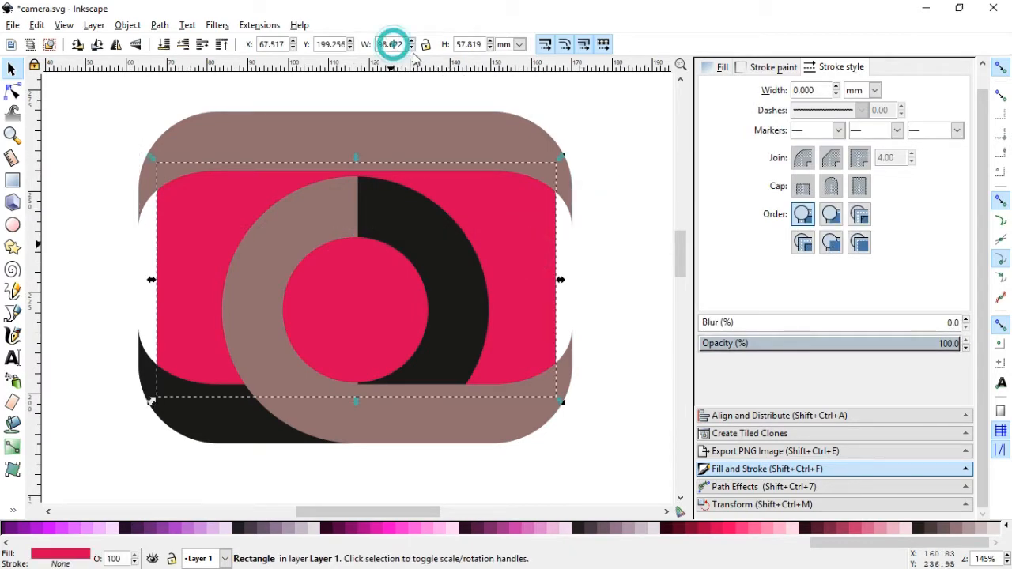
pyautogui.write('107.098')
pyautogui.press('Return')
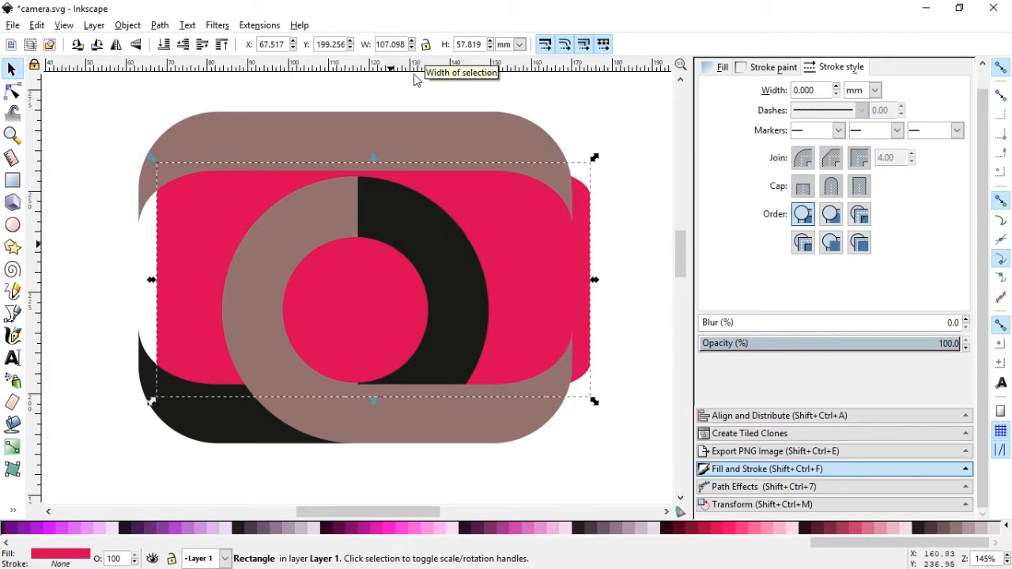
# Center the pinkish red rectangle horizontally on the upper brown band and save the document
pyautogui.click(778, 415)
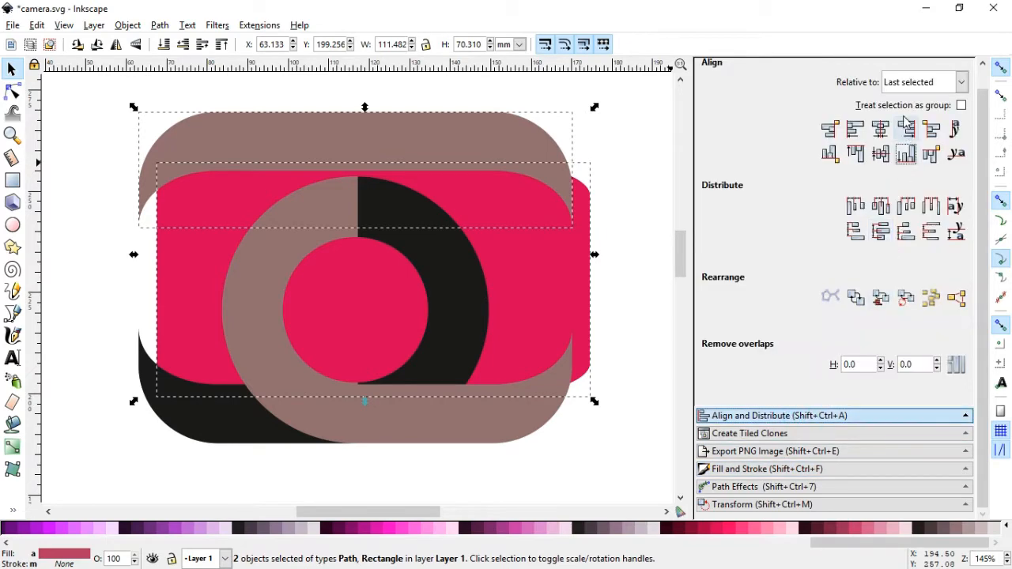
pyautogui.click(880, 129)
pyautogui.click(632, 253)
pyautogui.hotkey('ctrl', 's')
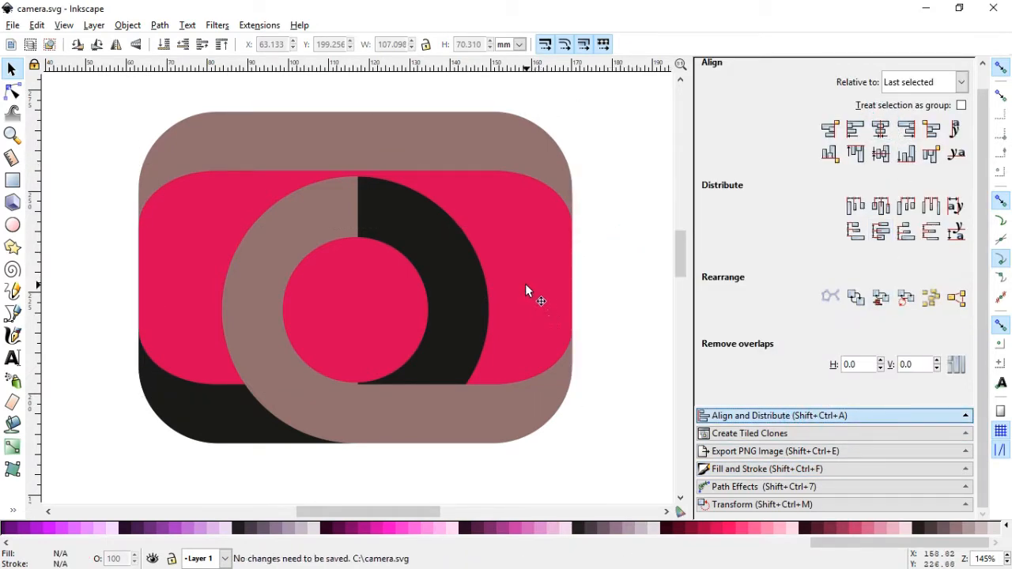
# Draw a square-cornered rectangle about 76 × 93 mm over the middle of the camera and fill it with dark purple #2B0022
pyautogui.click(520, 277)
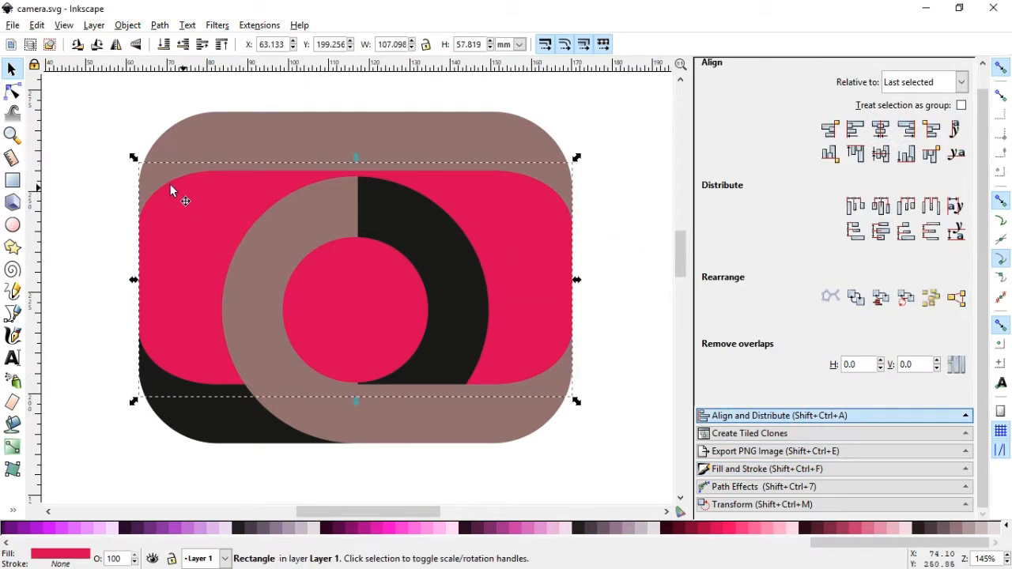
pyautogui.click(12, 179)
pyautogui.moveTo(215, 81)
pyautogui.mouseDown()
pyautogui.moveTo(490, 450)
pyautogui.moveTo(521, 456)
pyautogui.mouseUp()
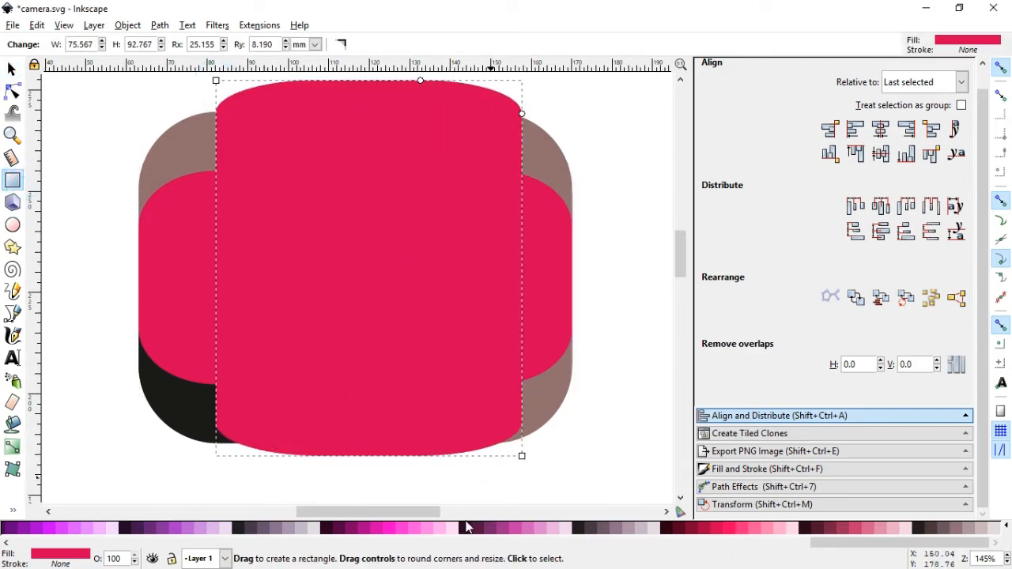
pyautogui.moveTo(421, 81); pyautogui.dragTo(524, 77)
pyautogui.click(12, 69)
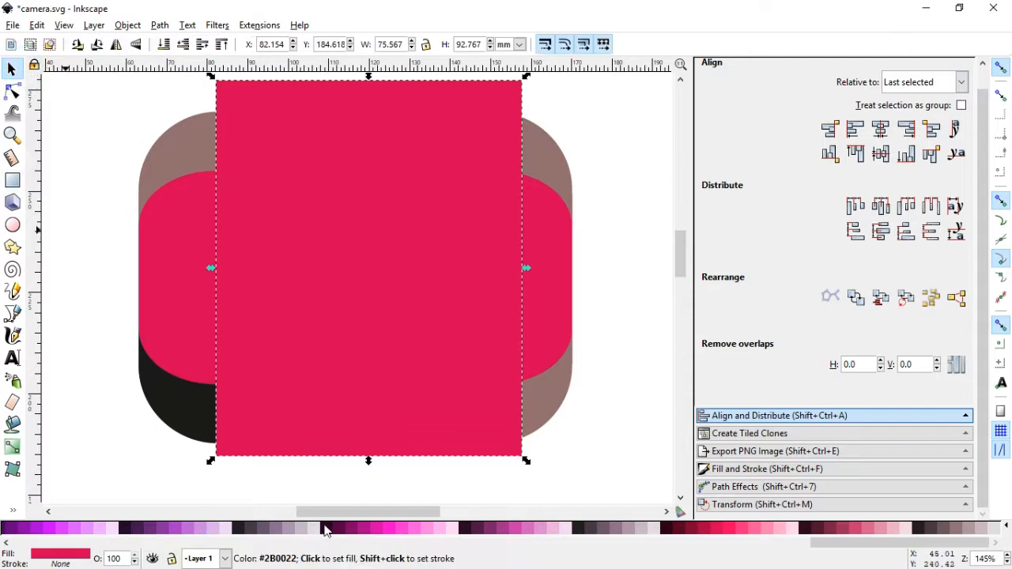
pyautogui.click(324, 527)
# Center the dark purple rectangle horizontally on the pinkish red rectangle and narrow it symmetrically to about 65 mm
pyautogui.keyDown('shift'); pyautogui.click(555, 304); pyautogui.keyUp('shift')
pyautogui.click(880, 128)
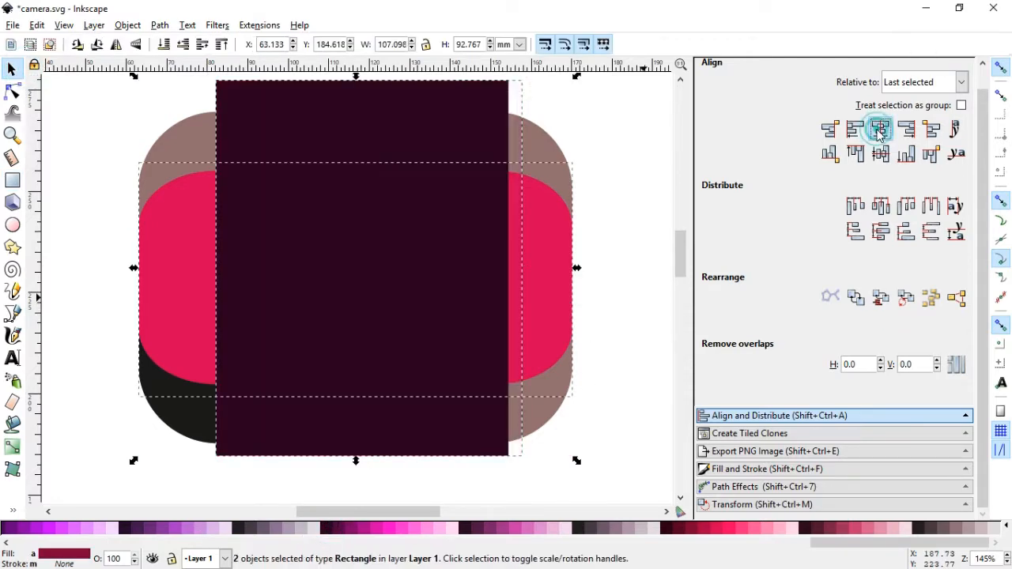
pyautogui.click(618, 313)
pyautogui.click(488, 279)
pyautogui.moveTo(513, 269); pyautogui.dragTo(490, 267)
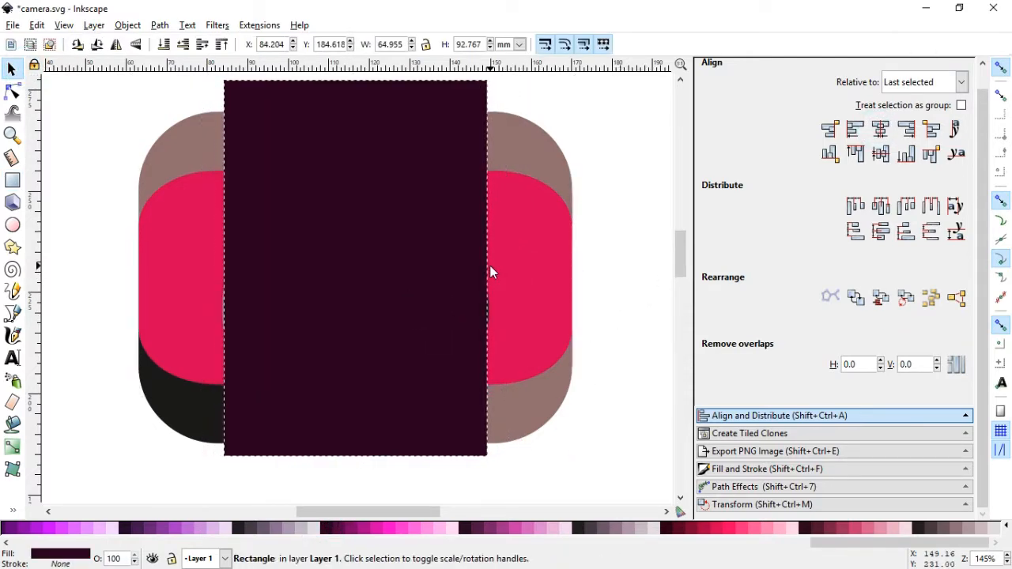
# Cut the dark purple rectangle out of the pinkish red rectangle with Difference and save the document
pyautogui.keyDown('shift'); pyautogui.click(542, 278); pyautogui.keyUp('shift')
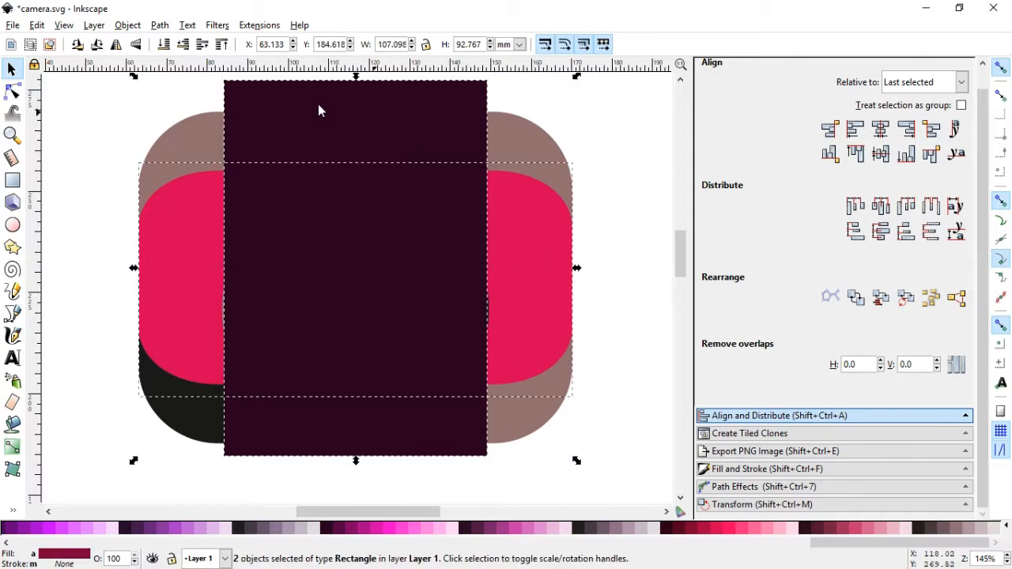
pyautogui.click(160, 24)
pyautogui.click(264, 137)
pyautogui.click(622, 323)
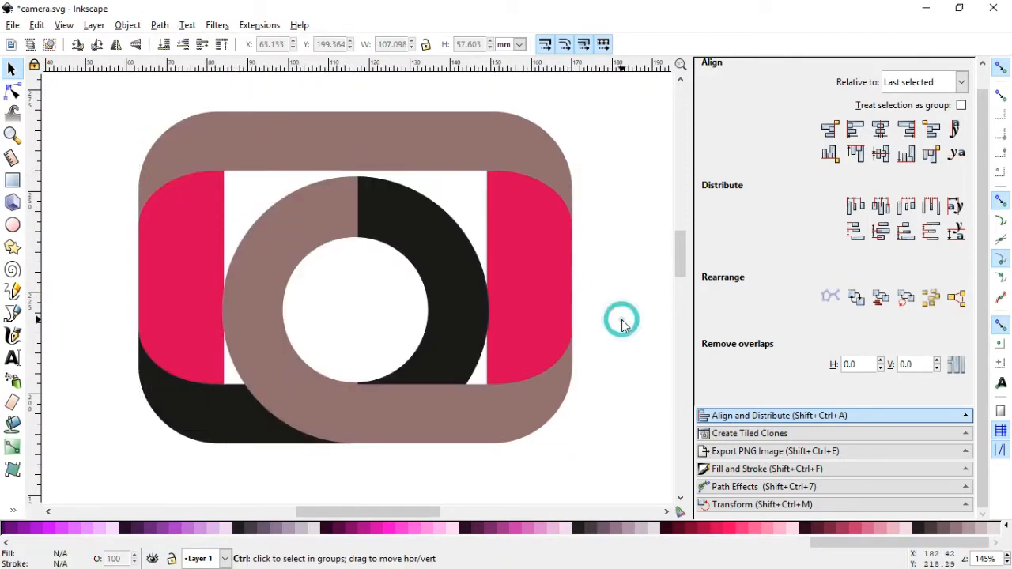
pyautogui.hotkey('ctrl', 's')
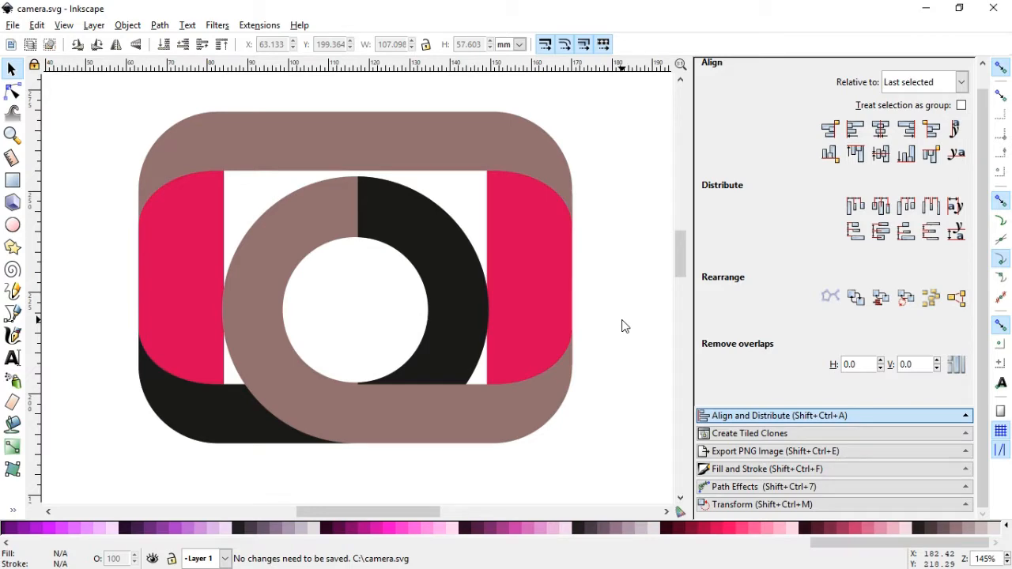
pyautogui.hotkey('ctrl', 's')
# Duplicate the upper brown band and fill the copy with red
pyautogui.click(282, 150)
pyautogui.rightClick(282, 148)
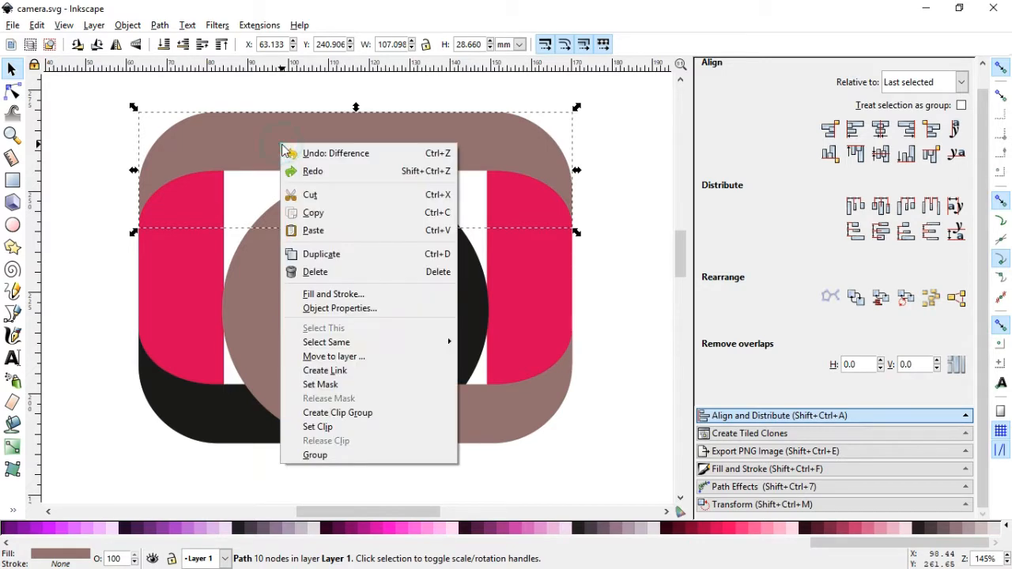
pyautogui.click(335, 255)
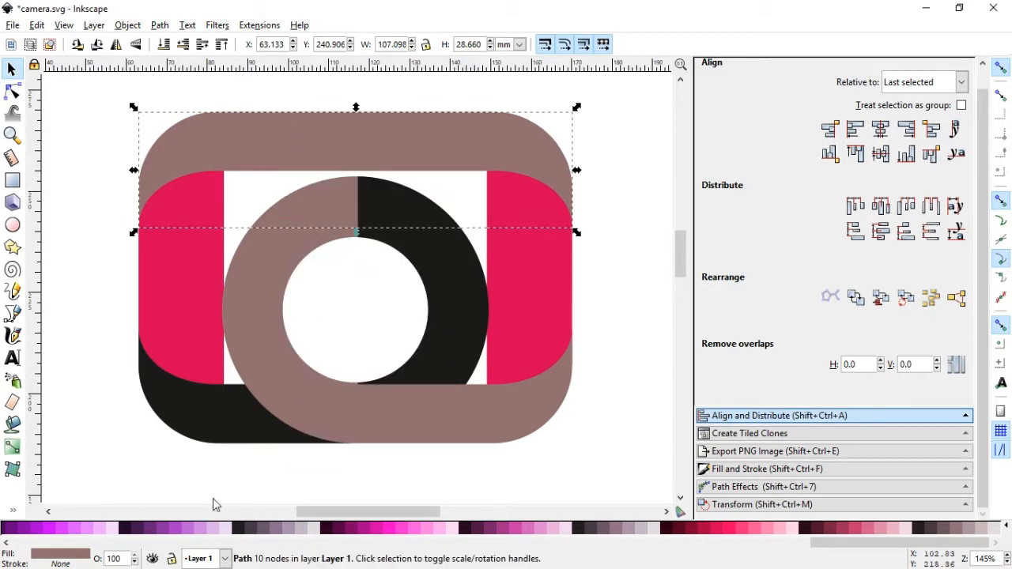
pyautogui.moveTo(843, 543); pyautogui.dragTo(47, 527)
pyautogui.click(209, 530)
pyautogui.press('n')
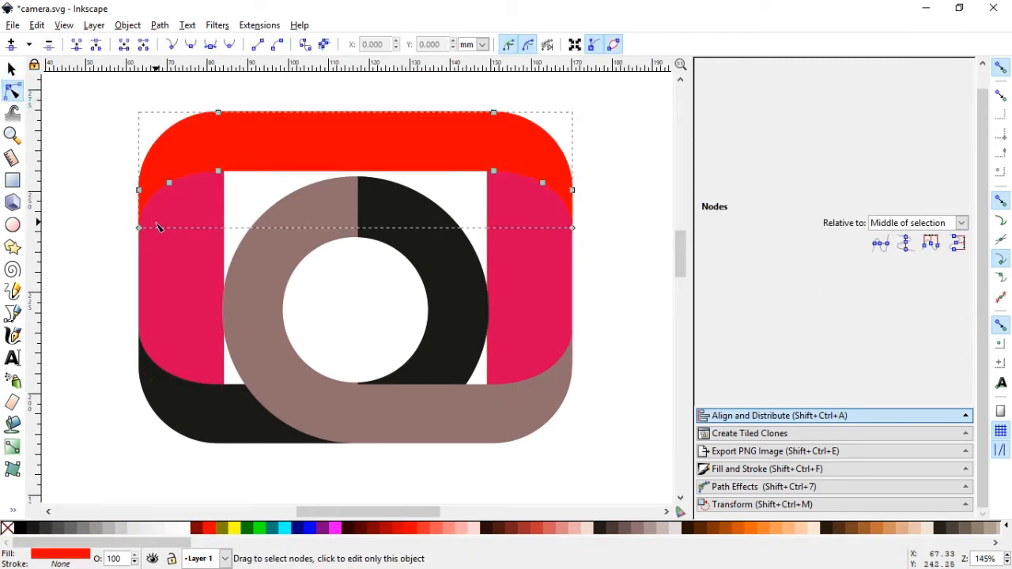
pyautogui.press('s')
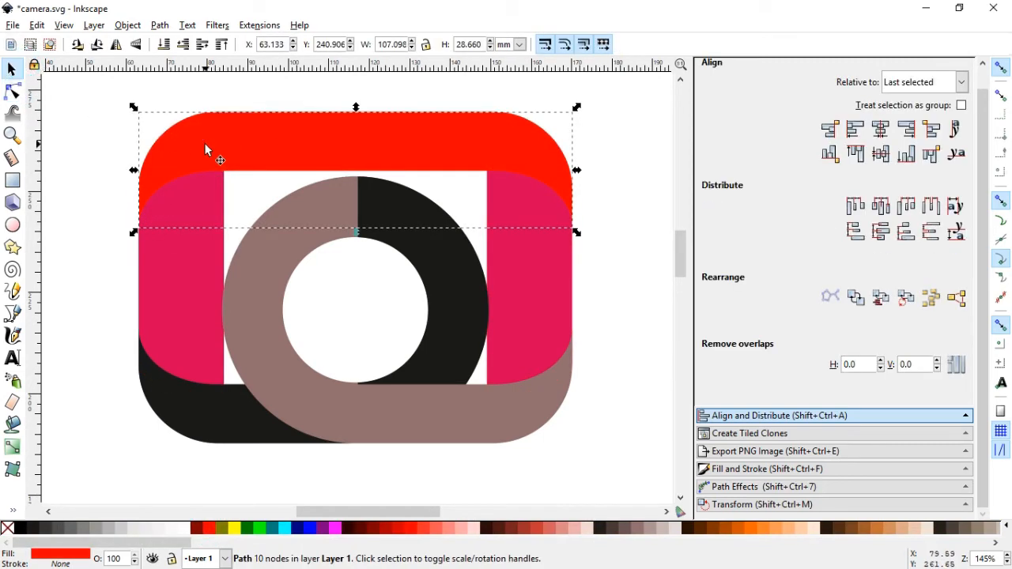
# Duplicate the red band, fill the copy with teal and nudge it up about 1 mm
pyautogui.rightClick(206, 151)
pyautogui.click(242, 253)
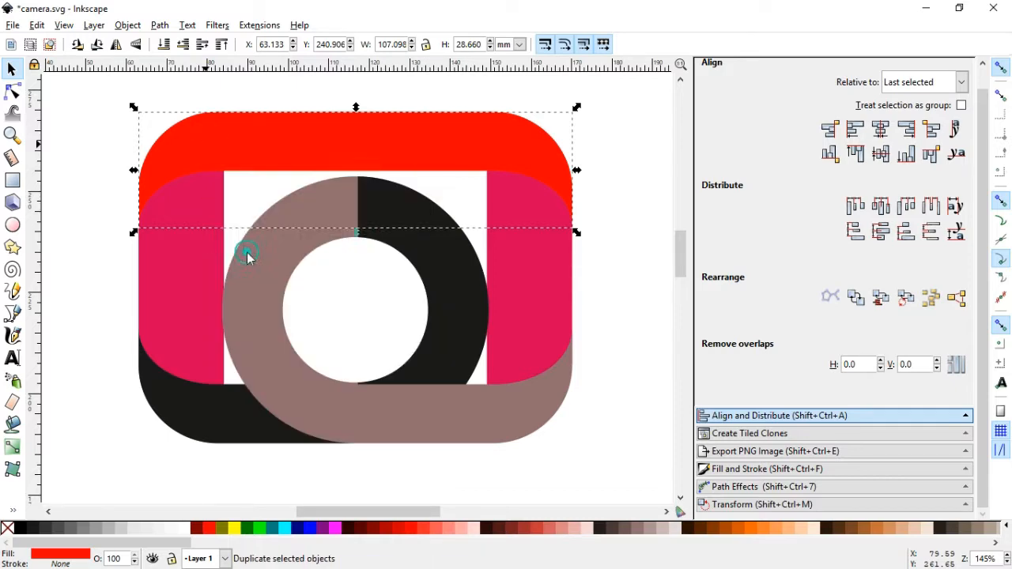
pyautogui.click(273, 528)
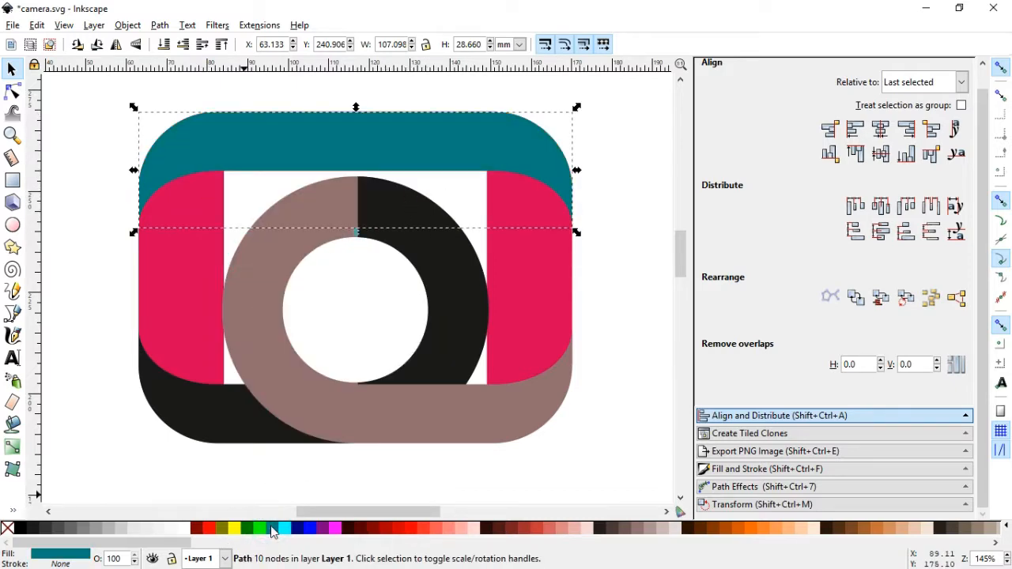
pyautogui.press('Up')
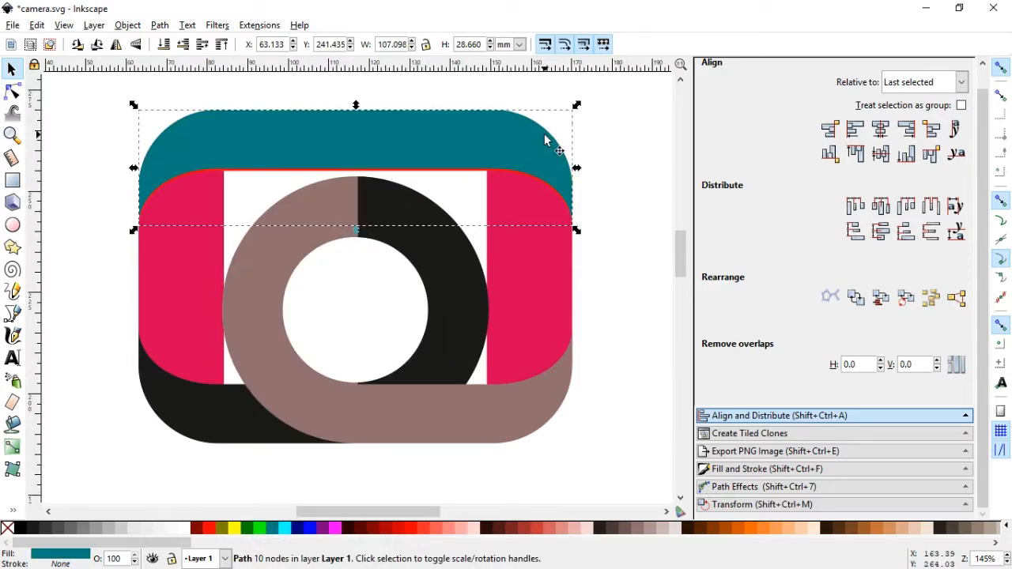
pyautogui.click(12, 135)
pyautogui.moveTo(92, 99); pyautogui.dragTo(592, 266)
pyautogui.click(12, 70)
pyautogui.press('Up')
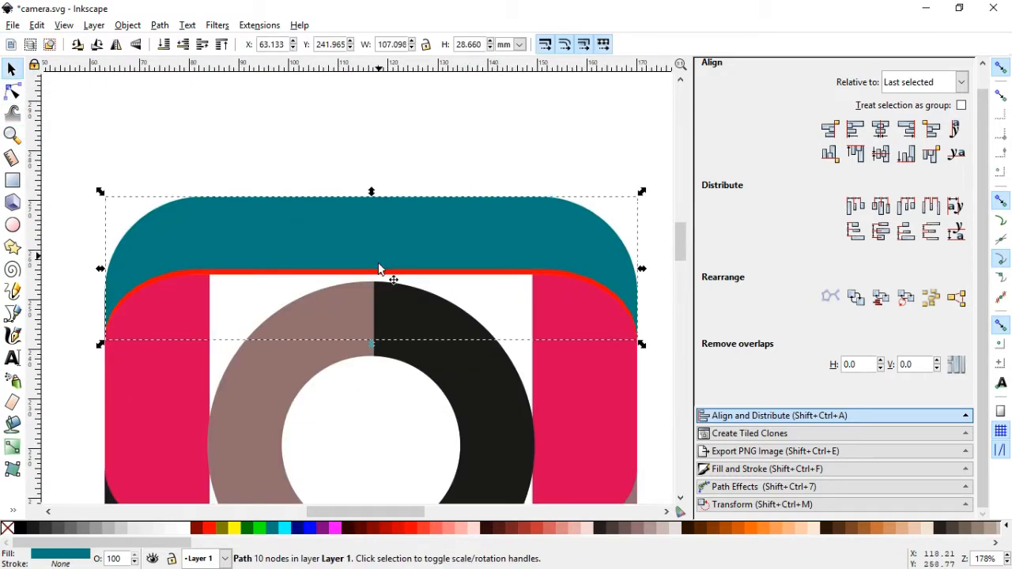
# Subtract the teal band from the red band with Difference to leave a thin red strip
pyautogui.keyDown('shift'); pyautogui.click(404, 277); pyautogui.keyUp('shift')
pyautogui.click(403, 276)
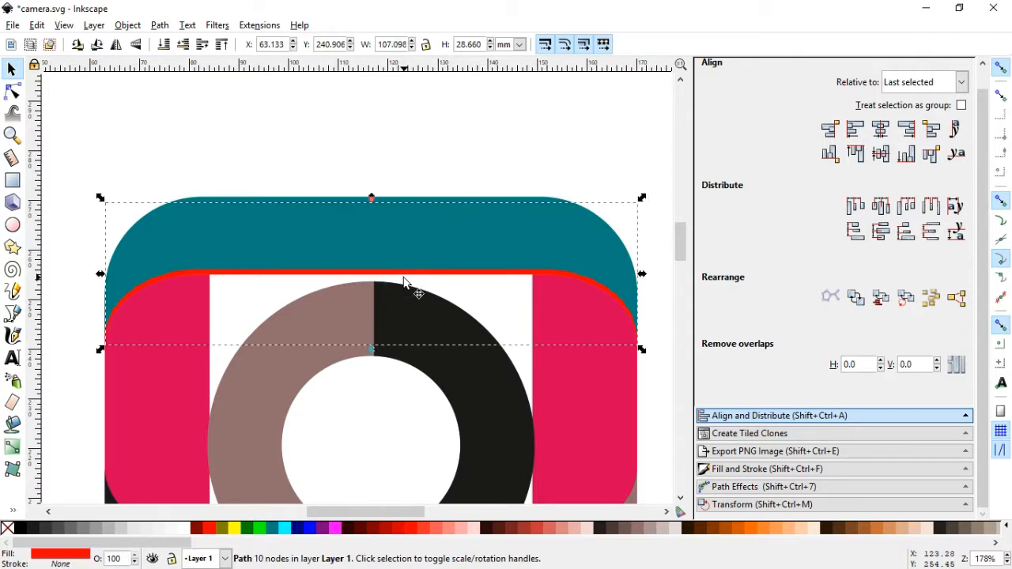
pyautogui.keyDown('shift'); pyautogui.click(393, 201); pyautogui.keyUp('shift')
pyautogui.click(159, 25)
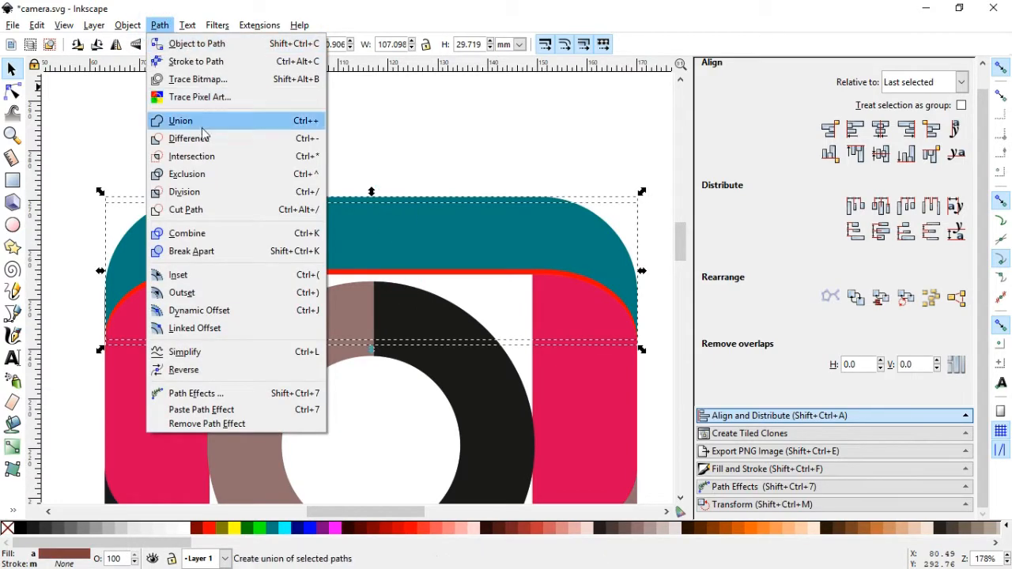
pyautogui.click(237, 136)
pyautogui.click(304, 272)
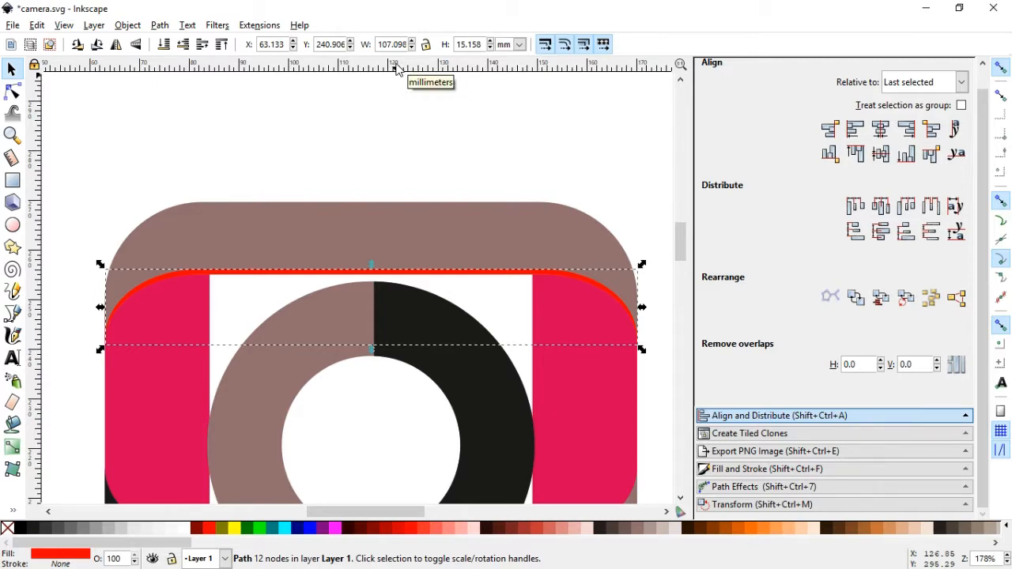
# Move the thin red strip up to Y 247.256 mm, midway across the upper brown band
pyautogui.press('-')
pyautogui.moveTo(681, 246); pyautogui.dragTo(679, 253)
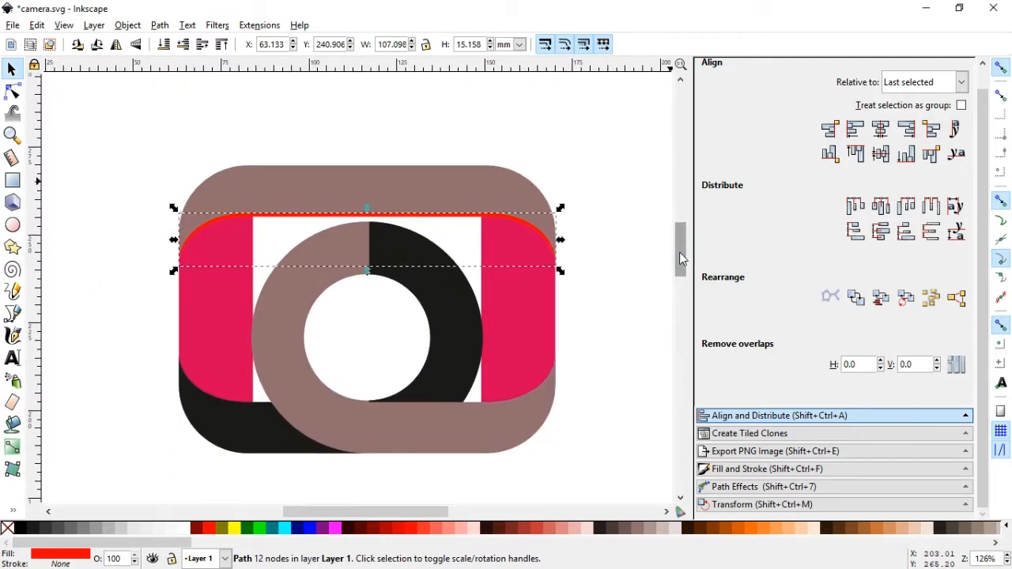
pyautogui.press('Up')
pyautogui.press('Up')
pyautogui.press('Up')
pyautogui.press('Up')
pyautogui.press('Up')
pyautogui.press('Up')
pyautogui.press('Up')
pyautogui.press('Up')
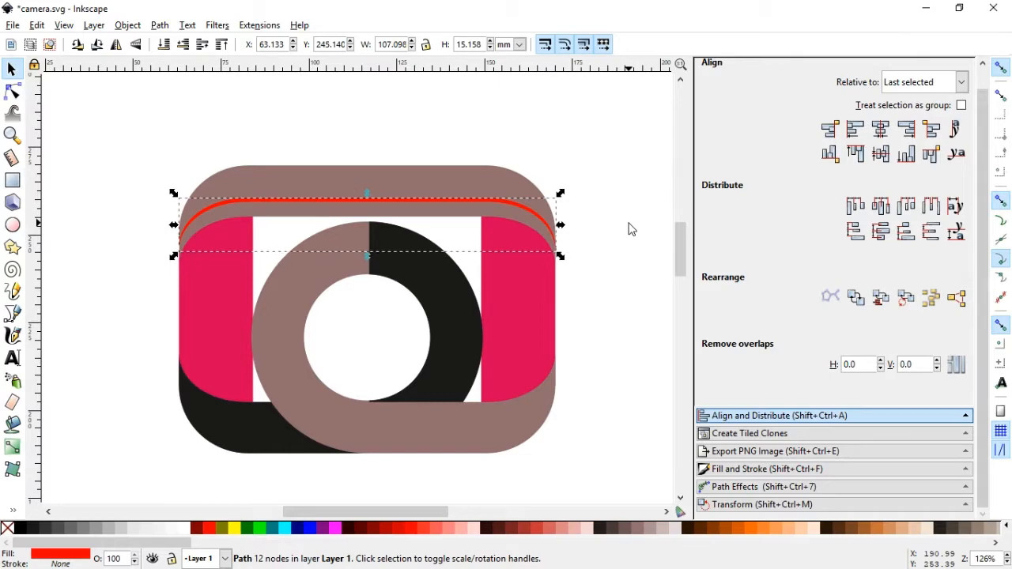
pyautogui.press('Up')
pyautogui.press('Up')
pyautogui.press('Up')
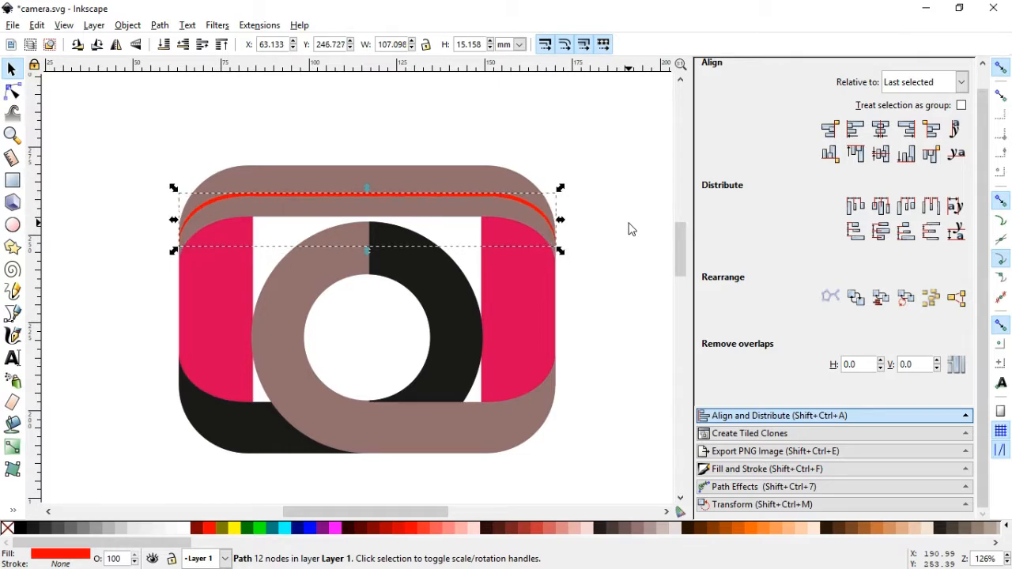
pyautogui.press('Up')
pyautogui.click(560, 119)
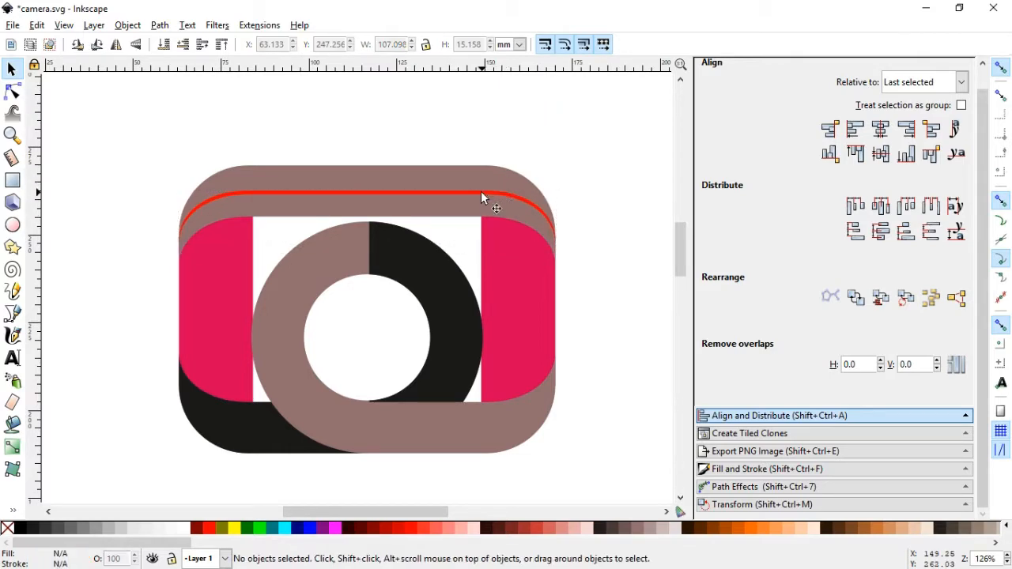
# Place a vertically flipped duplicate of the red strip across the lower band at Y 194.340 mm
pyautogui.keyDown('ctrl'); pyautogui.click(528, 178); pyautogui.keyUp('ctrl')
pyautogui.click(136, 44)
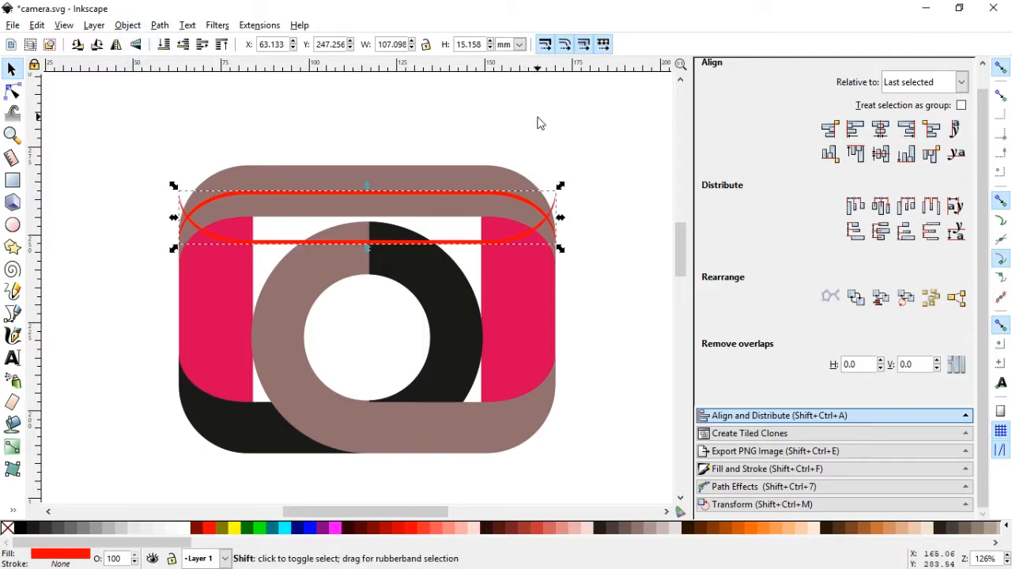
pyautogui.hotkey('shift', 'Down')
pyautogui.hotkey('shift', 'Down')
pyautogui.hotkey('shift', 'Down')
pyautogui.hotkey('shift', 'Down')
pyautogui.hotkey('shift', 'Down')
pyautogui.hotkey('shift', 'Down')
pyautogui.hotkey('shift', 'Down')
pyautogui.hotkey('shift', 'Down')
pyautogui.hotkey('shift', 'Down')
pyautogui.hotkey('shift', 'Down')
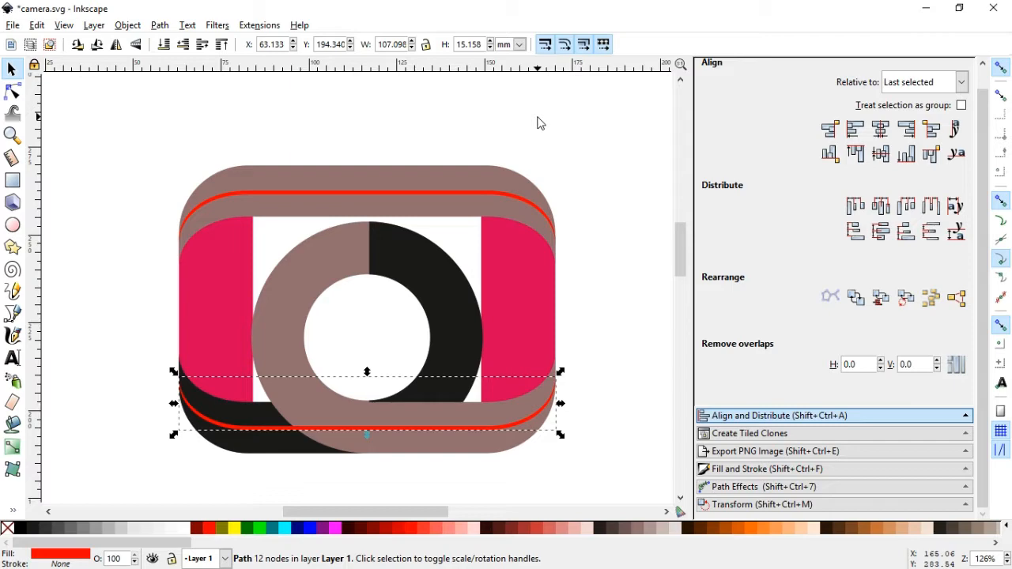
# Save the document with both strips in place
pyautogui.click(569, 390)
pyautogui.press('z')
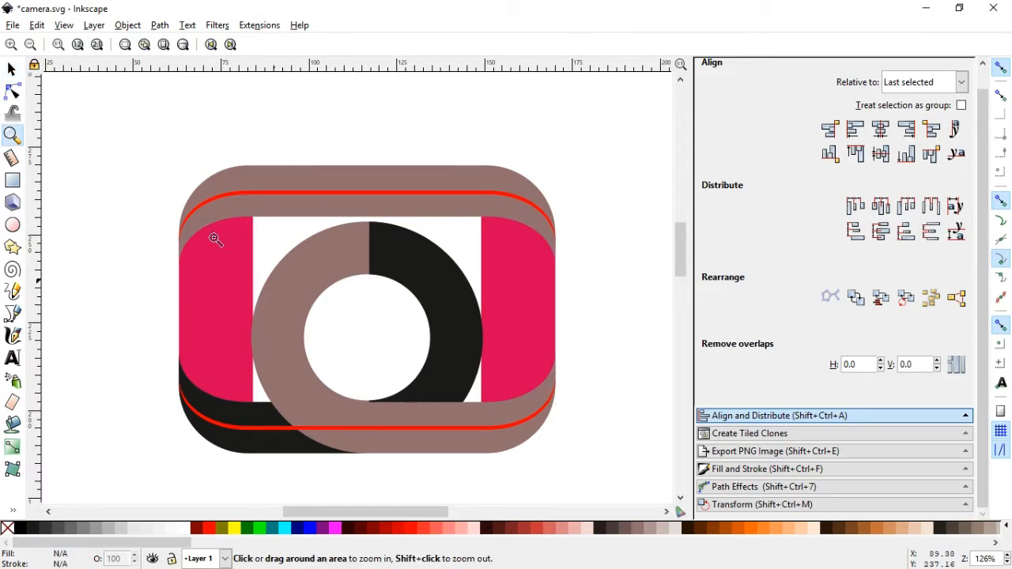
pyautogui.moveTo(117, 202); pyautogui.dragTo(617, 488)
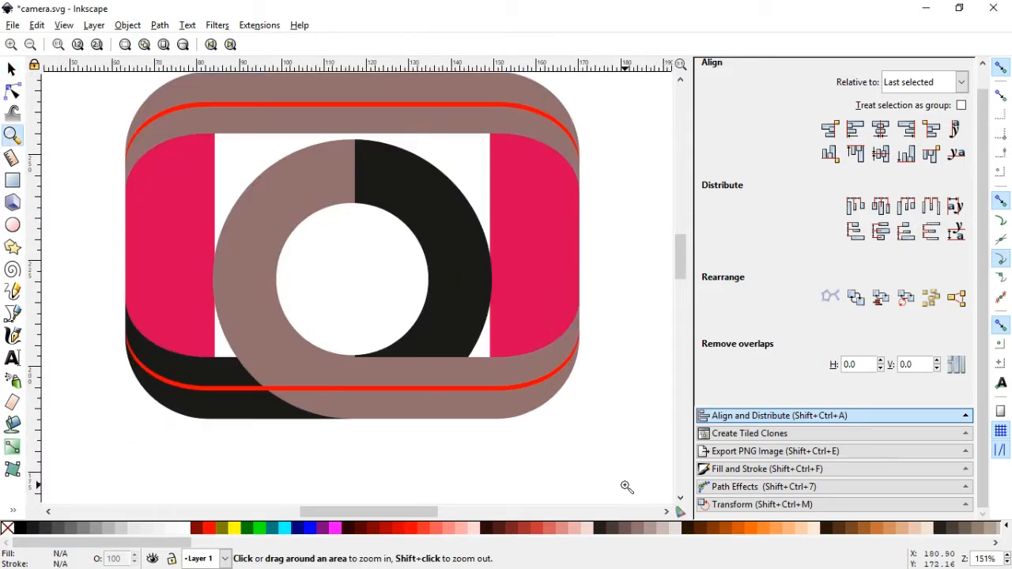
pyautogui.hotkey('ctrl', 's')
# Fill the lower strip with fuchsia #FF00FF
pyautogui.press('s')
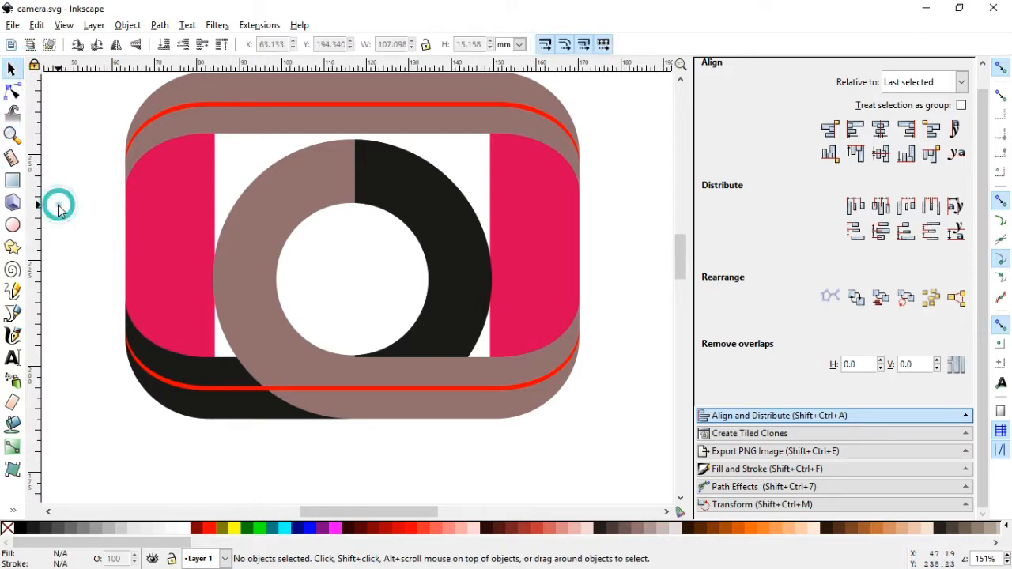
pyautogui.click(347, 384)
pyautogui.click(336, 528)
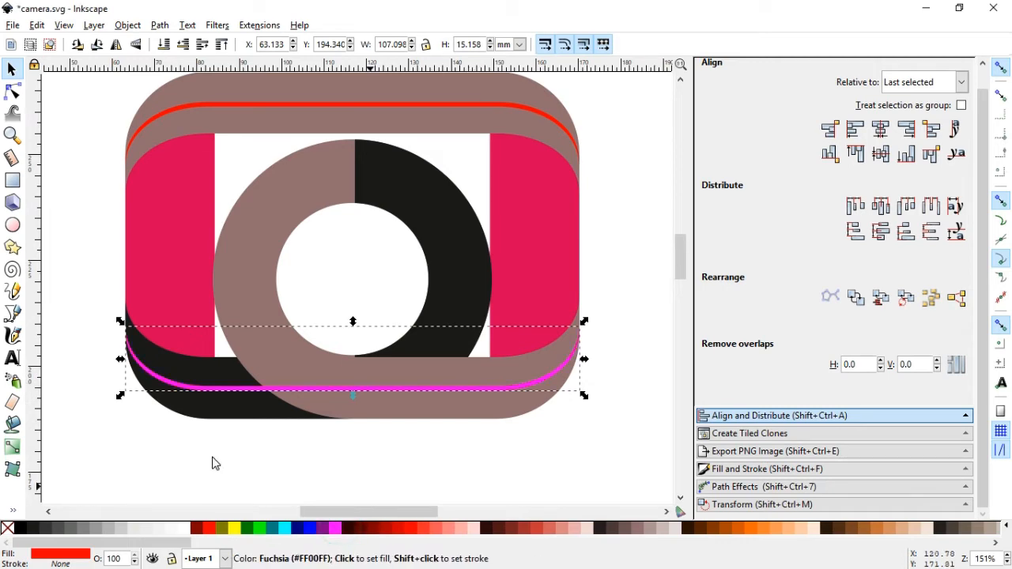
# Intersect a duplicate of the black lower-left band with the fuchsia strip so that fuchsia covers only the black area
pyautogui.click(211, 462)
pyautogui.click(215, 414)
pyautogui.rightClick(216, 418)
pyautogui.click(256, 204)
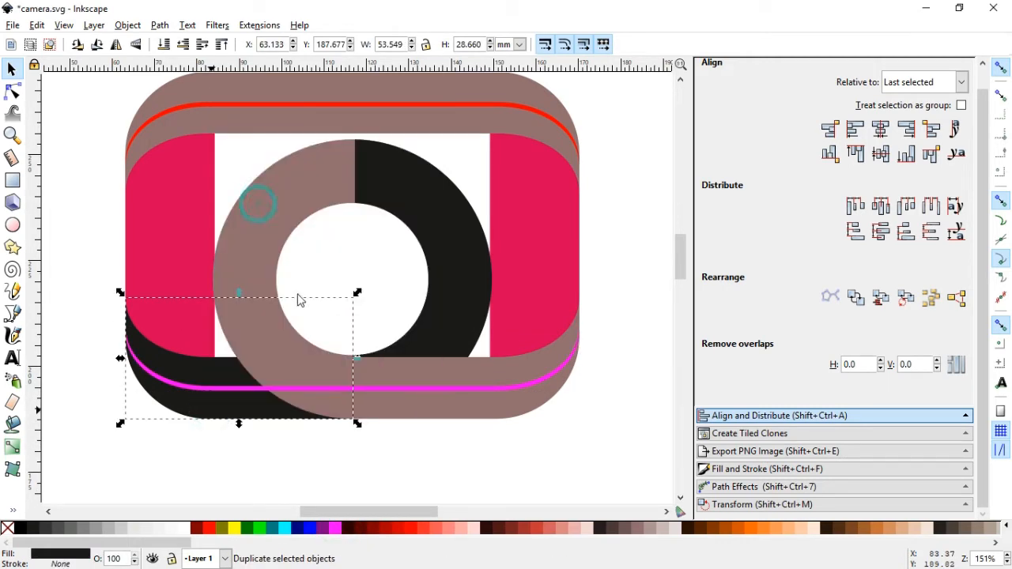
pyautogui.keyDown('shift'); pyautogui.click(397, 395); pyautogui.keyUp('shift')
pyautogui.click(160, 24)
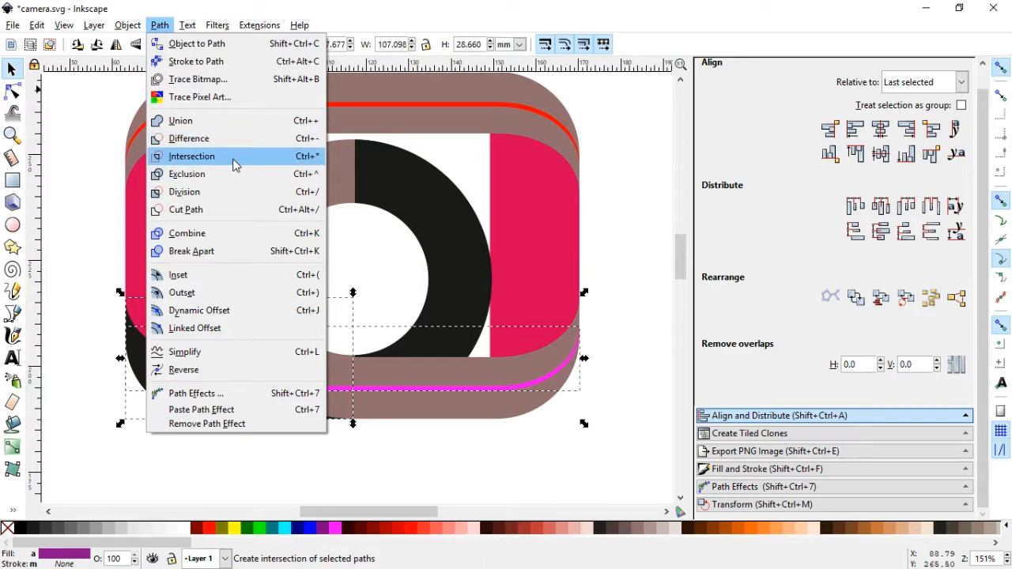
pyautogui.click(234, 163)
pyautogui.press('Escape')
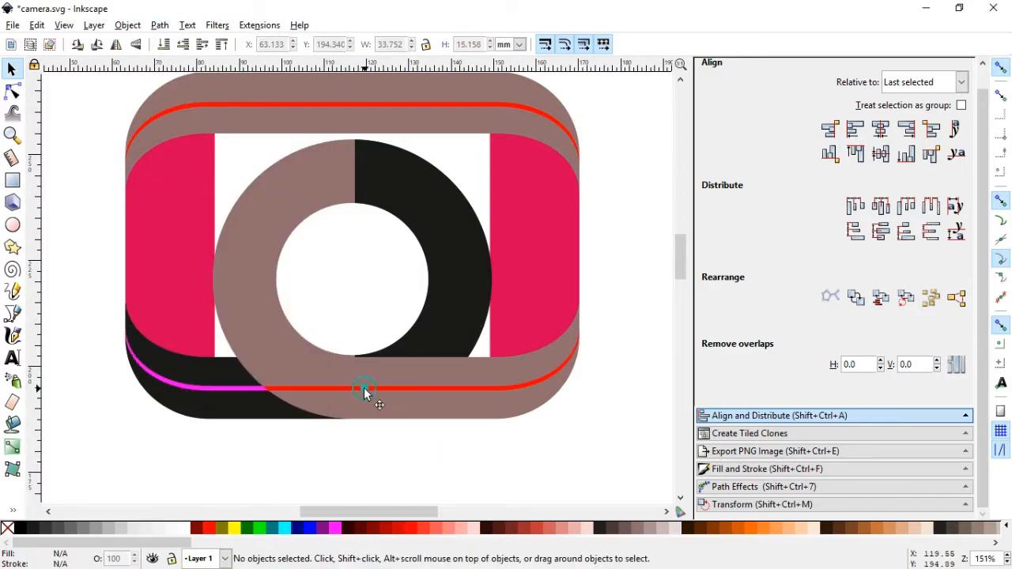
# Trim the lower red strip to its right half by subtracting a rectangle about 64 by 51 mm, and save
pyautogui.click(364, 391)
pyautogui.click(12, 181)
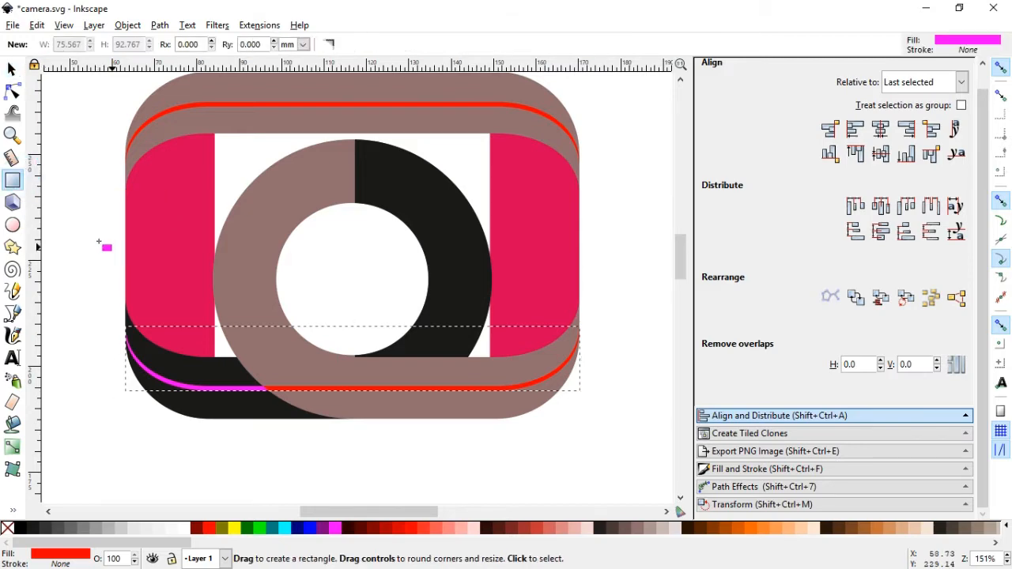
pyautogui.moveTo(82, 229); pyautogui.dragTo(355, 443)
pyautogui.click(11, 69)
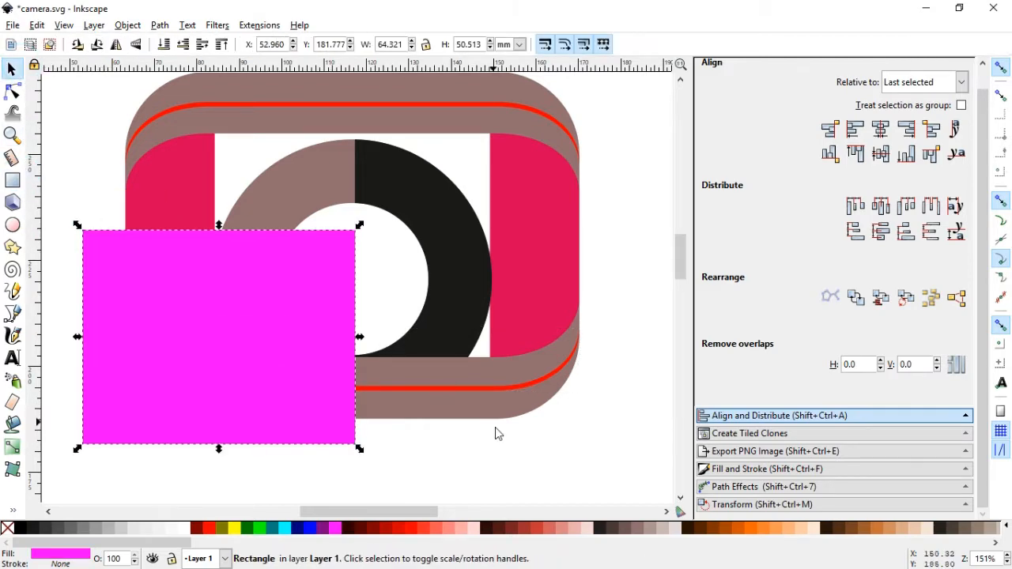
pyautogui.keyDown('shift'); pyautogui.click(430, 388); pyautogui.keyUp('shift')
pyautogui.click(158, 26)
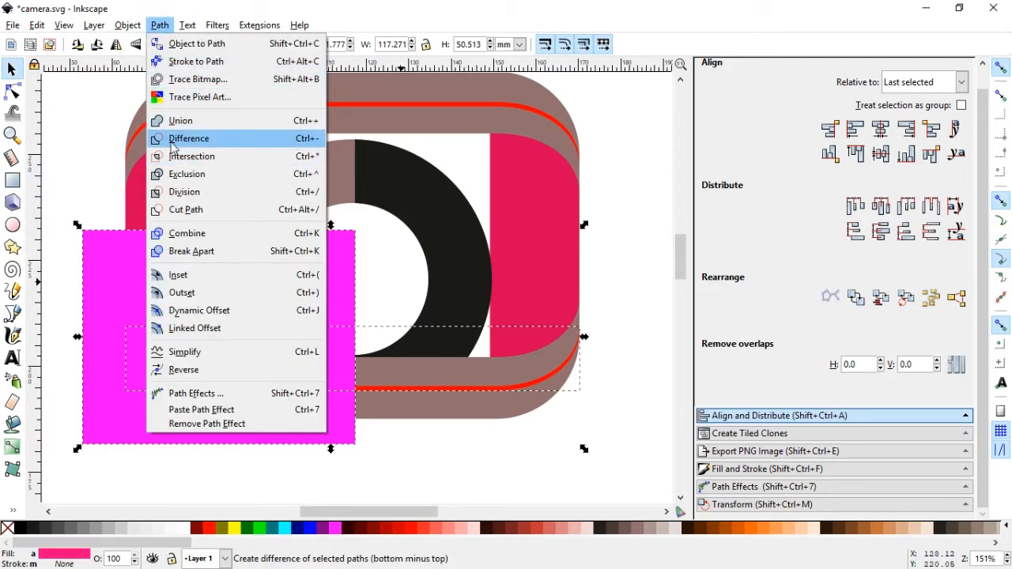
pyautogui.click(198, 138)
pyautogui.click(561, 439)
pyautogui.press('z')
pyautogui.moveTo(150, 124); pyautogui.dragTo(613, 458)
pyautogui.hotkey('ctrl', 's')
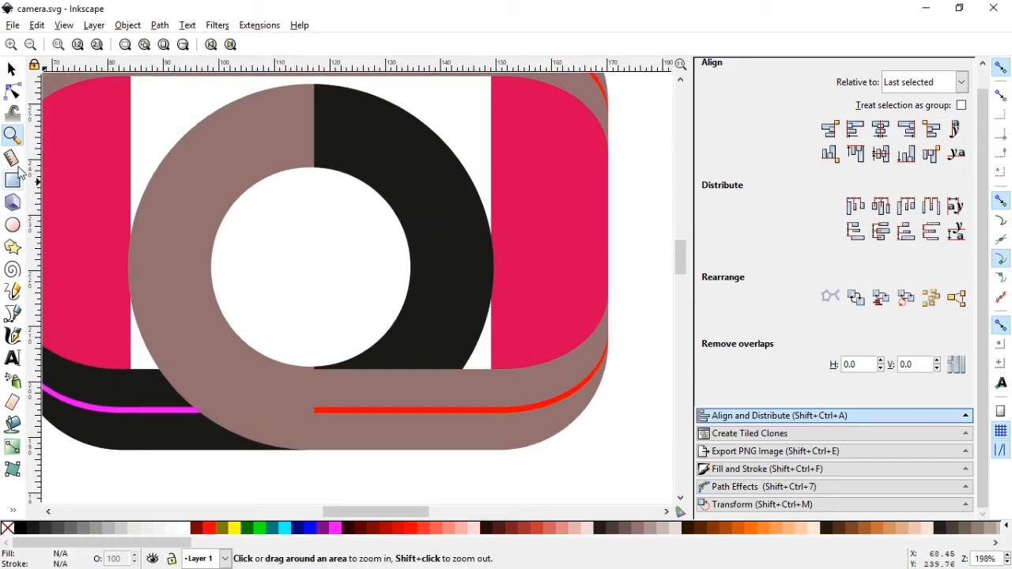
pyautogui.click(12, 291)
pyautogui.click(313, 411)
pyautogui.click(305, 125)
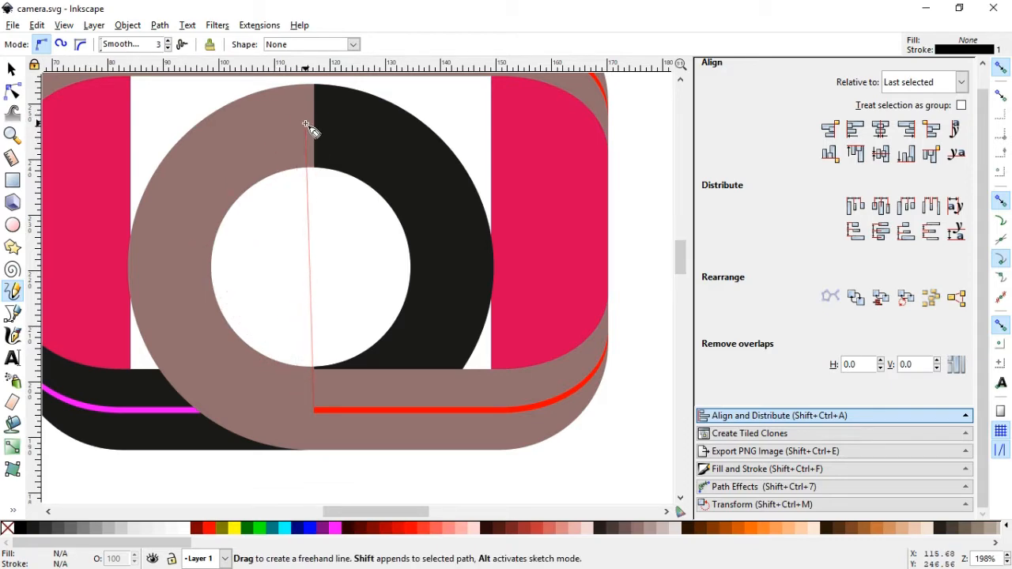
pyautogui.hotkey('ctrl', 'z')
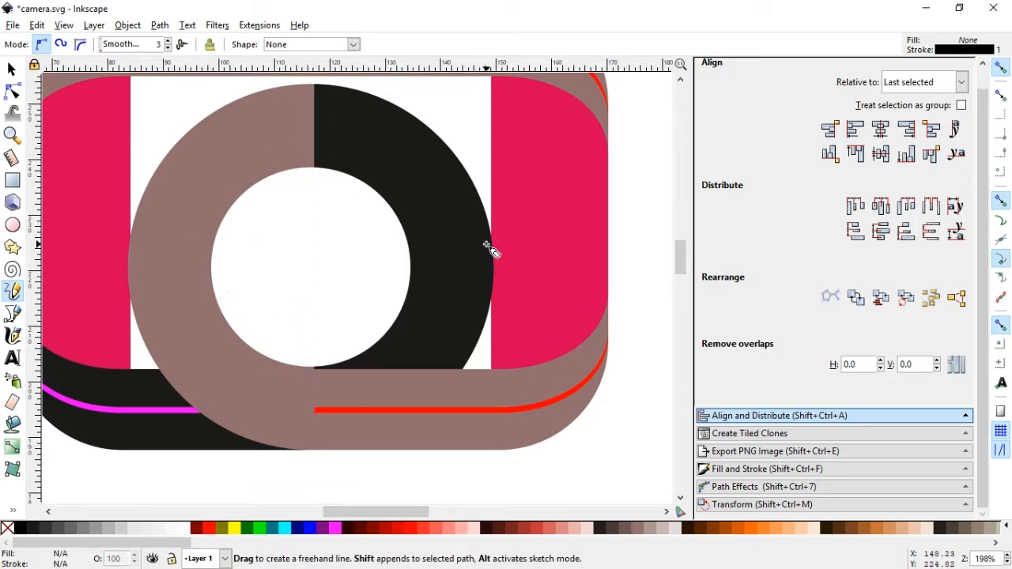
pyautogui.click(13, 71)
# Draw a fuchsia circle about 15.5 mm in diameter inside the lens opening and convert it to a path
pyautogui.press('e')
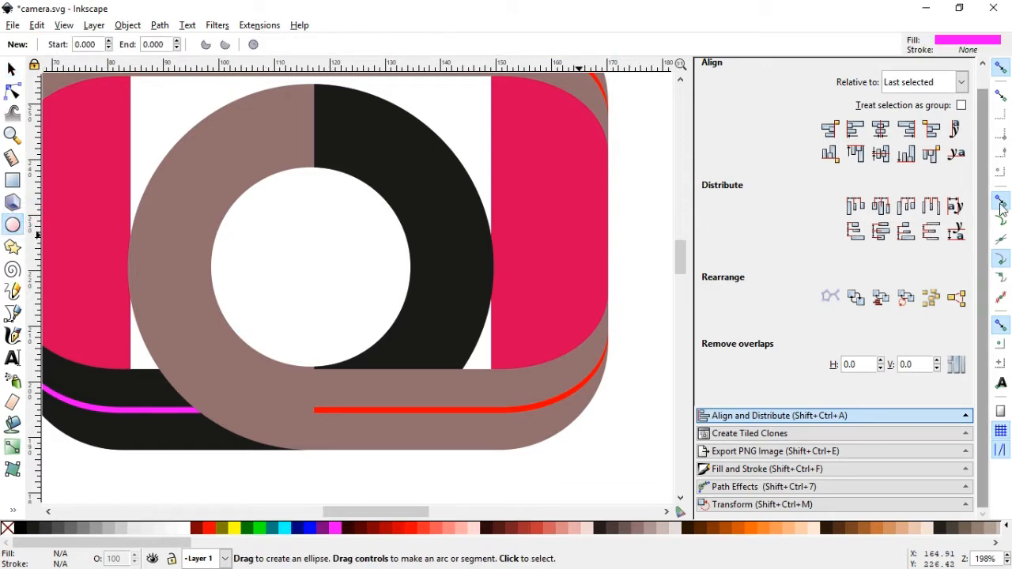
pyautogui.click(779, 468)
pyautogui.click(775, 70)
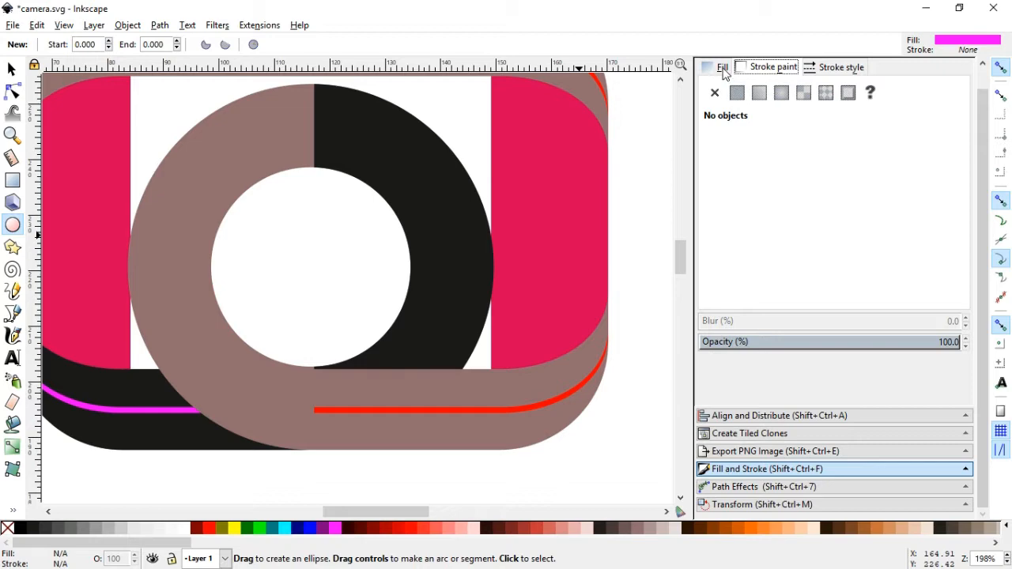
pyautogui.moveTo(307, 239)
pyautogui.mouseDown()
pyautogui.moveTo(350, 287)
pyautogui.moveTo(499, 239)
pyautogui.mouseUp()
pyautogui.press('s')
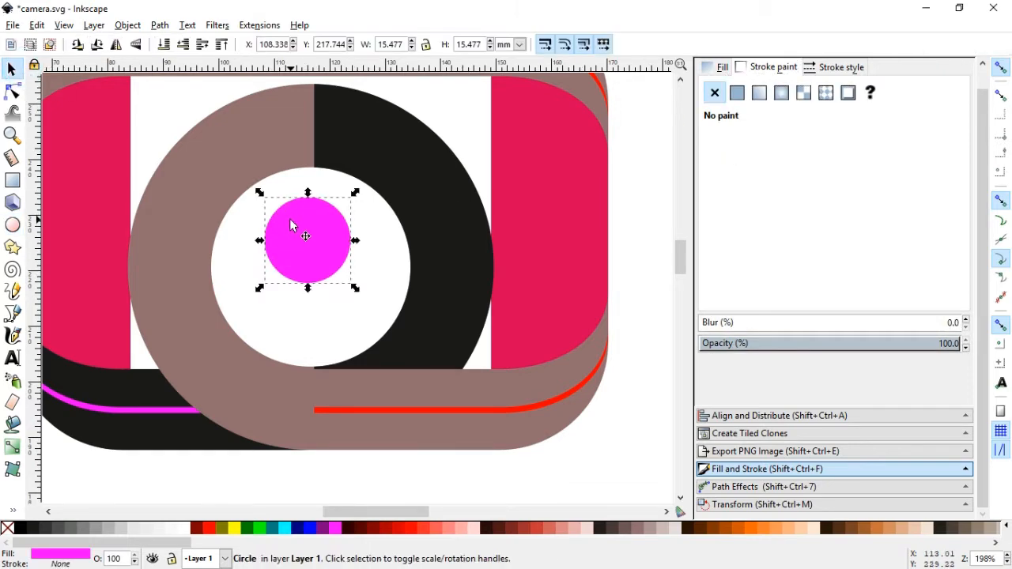
pyautogui.click(158, 25)
pyautogui.click(181, 45)
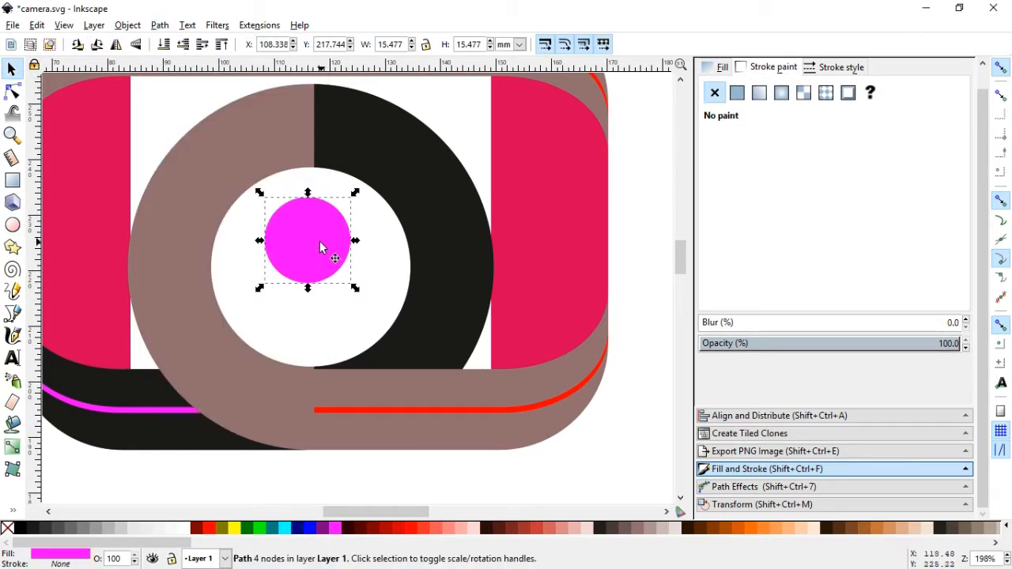
# Duplicate the fuchsia circle, fill the copy with dark red #550000 and shrink it slightly about its center
pyautogui.rightClick(320, 248)
pyautogui.click(348, 350)
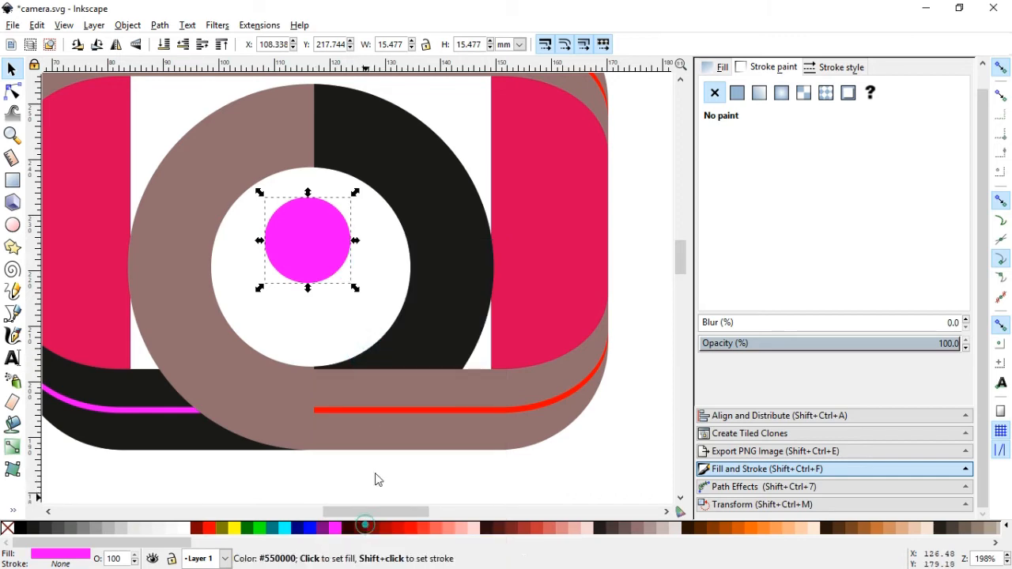
pyautogui.click(364, 526)
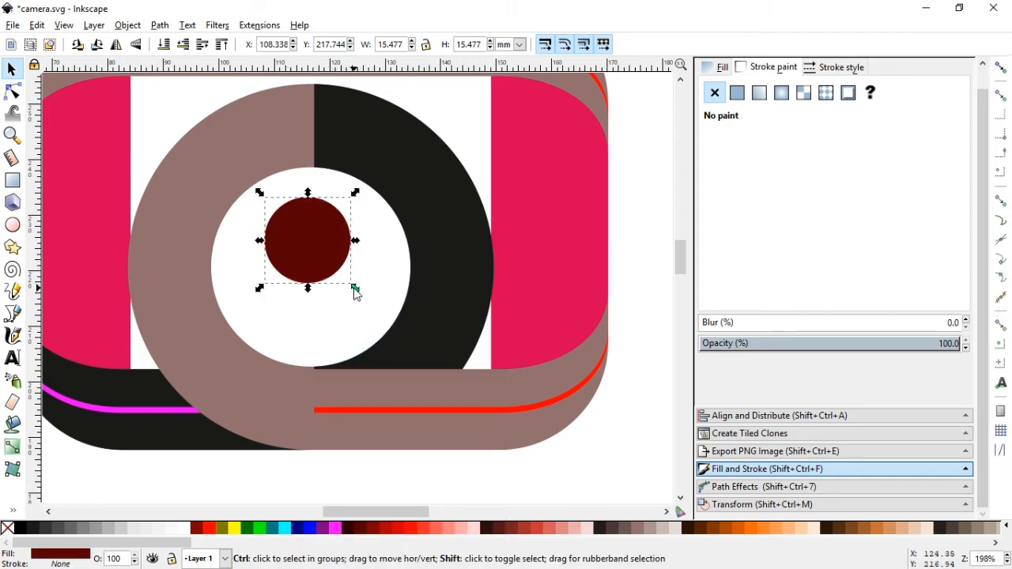
pyautogui.moveTo(355, 293); pyautogui.dragTo(350, 283)
pyautogui.click(636, 340)
pyautogui.moveTo(643, 337); pyautogui.dragTo(266, 173)
pyautogui.moveTo(350, 283); pyautogui.dragTo(407, 340)
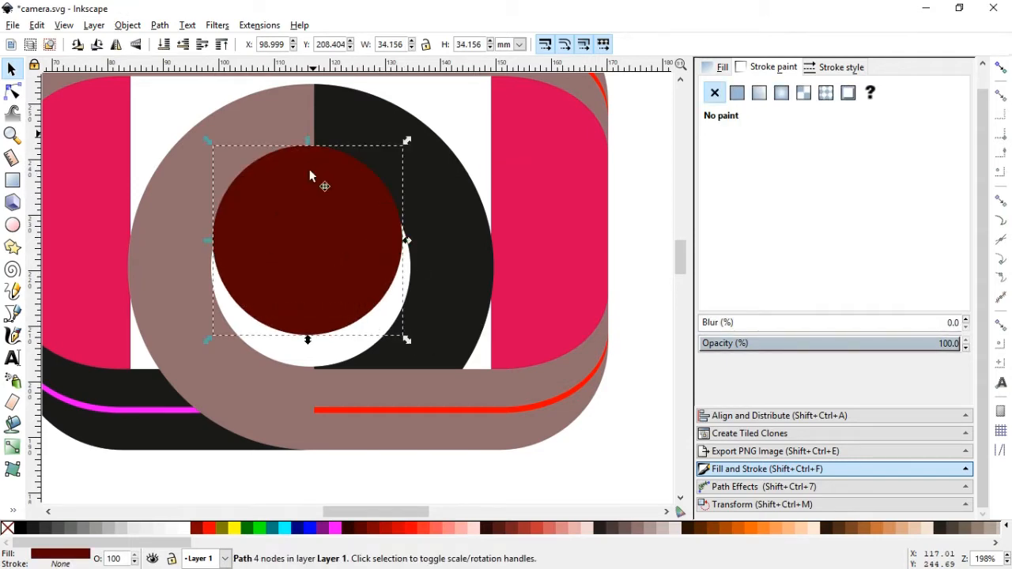
pyautogui.hotkey('ctrl', 'z')
# Scale both circles together to about 53.6 mm in diameter so the outer edge meets the lower strip
pyautogui.keyDown('shift'); pyautogui.click(349, 237); pyautogui.keyUp('shift')
pyautogui.click(127, 25)
pyautogui.click(158, 316)
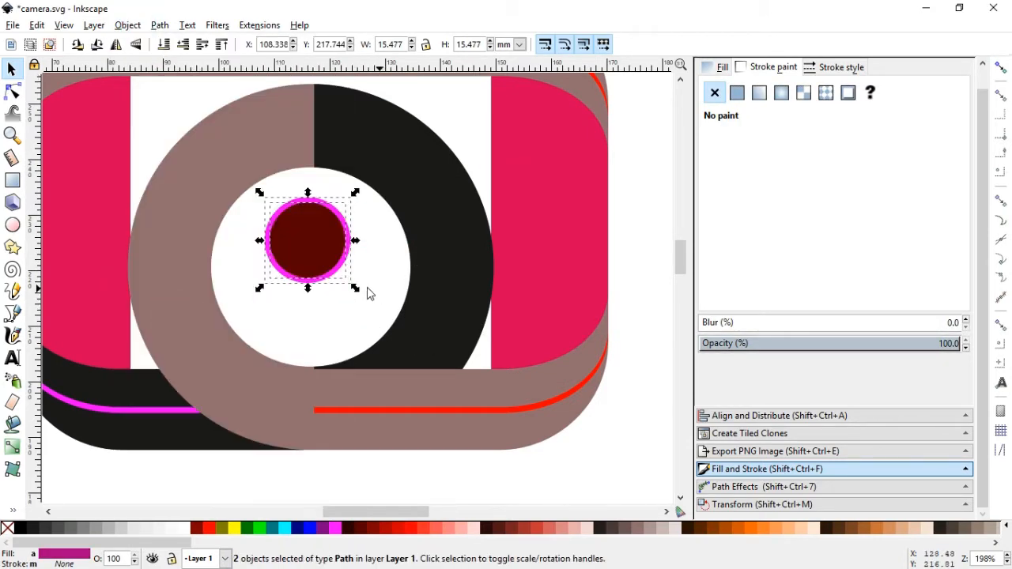
pyautogui.moveTo(355, 289); pyautogui.dragTo(470, 416)
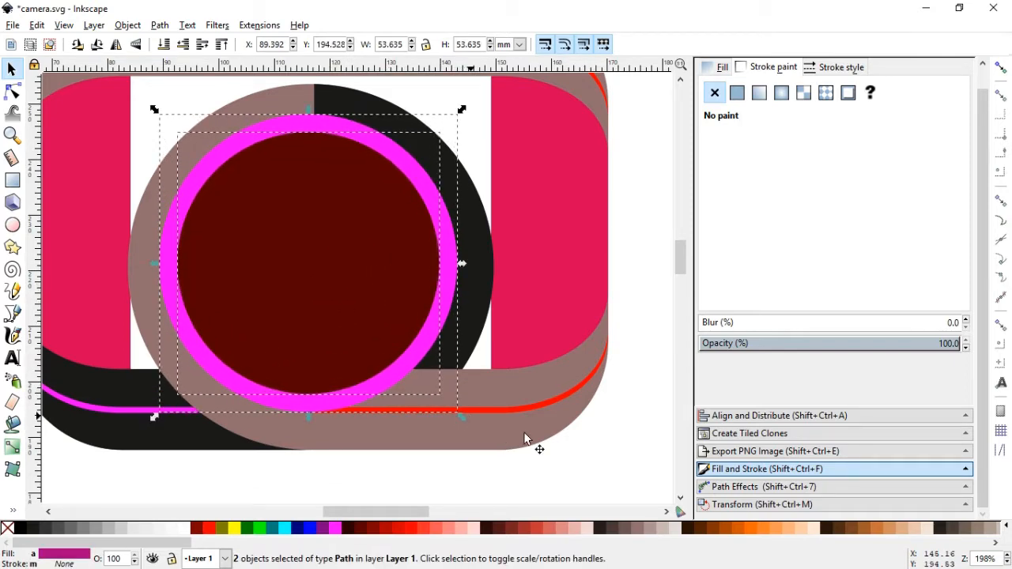
pyautogui.click(632, 437)
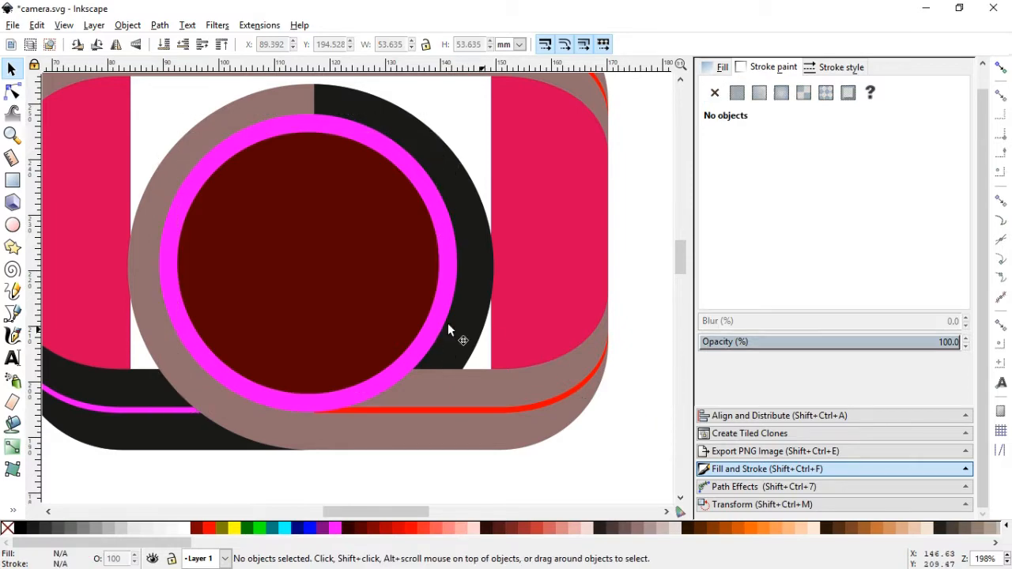
# Enlarge the dark red circle to leave a thin rim, subtract it from the fuchsia circle, and save
pyautogui.click(361, 290)
pyautogui.moveTo(442, 398); pyautogui.dragTo(463, 411)
pyautogui.keyDown('shift'); pyautogui.click(332, 120); pyautogui.keyUp('shift')
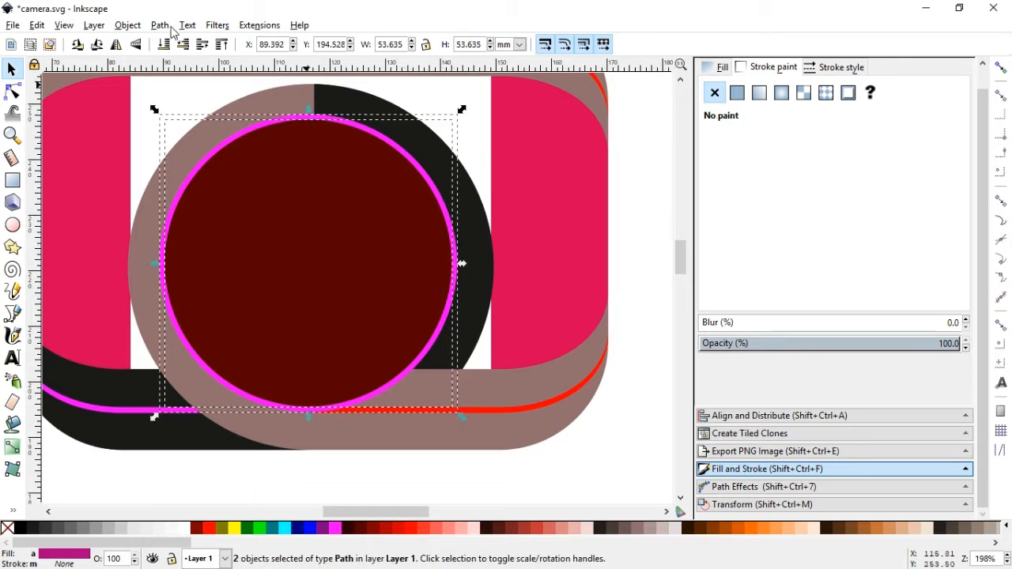
pyautogui.click(160, 25)
pyautogui.click(181, 137)
pyautogui.click(616, 441)
pyautogui.hotkey('ctrl', 's')
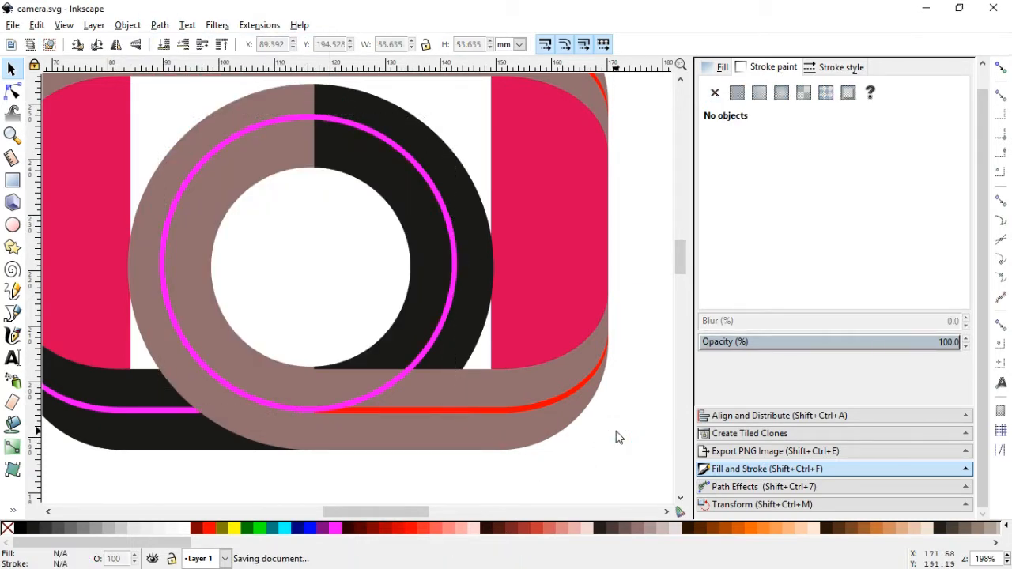
# Add a node on the red strip's upper edge at X 120.733 mm and move its upper-left corner under the fuchsia ring
pyautogui.press('z')
pyautogui.moveTo(388, 444); pyautogui.dragTo(315, 348)
pyautogui.click(12, 69)
pyautogui.click(315, 343)
pyautogui.hotkey('ctrl', 'z')
pyautogui.click(11, 91)
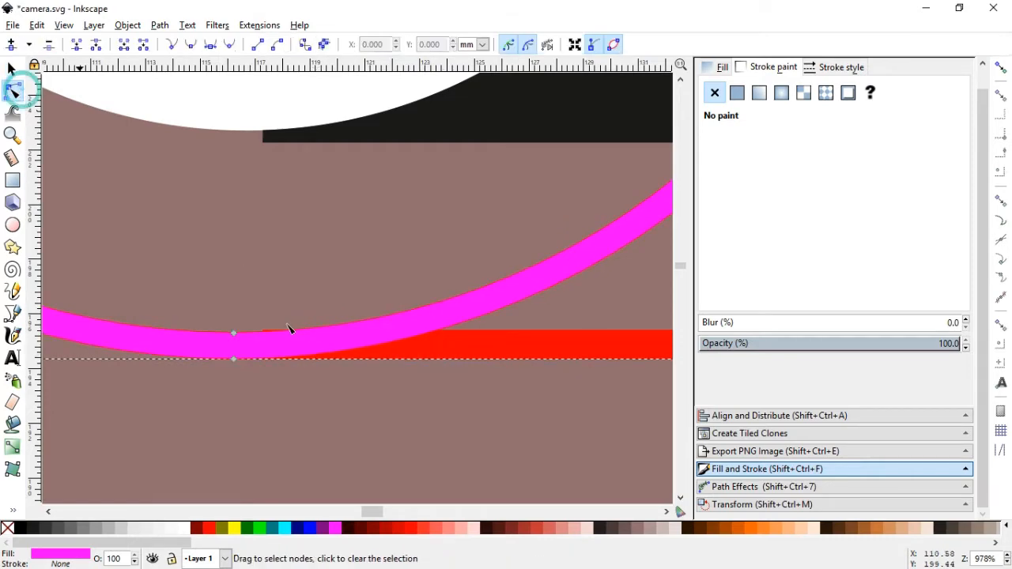
pyautogui.click(435, 347)
pyautogui.doubleClick(357, 332)
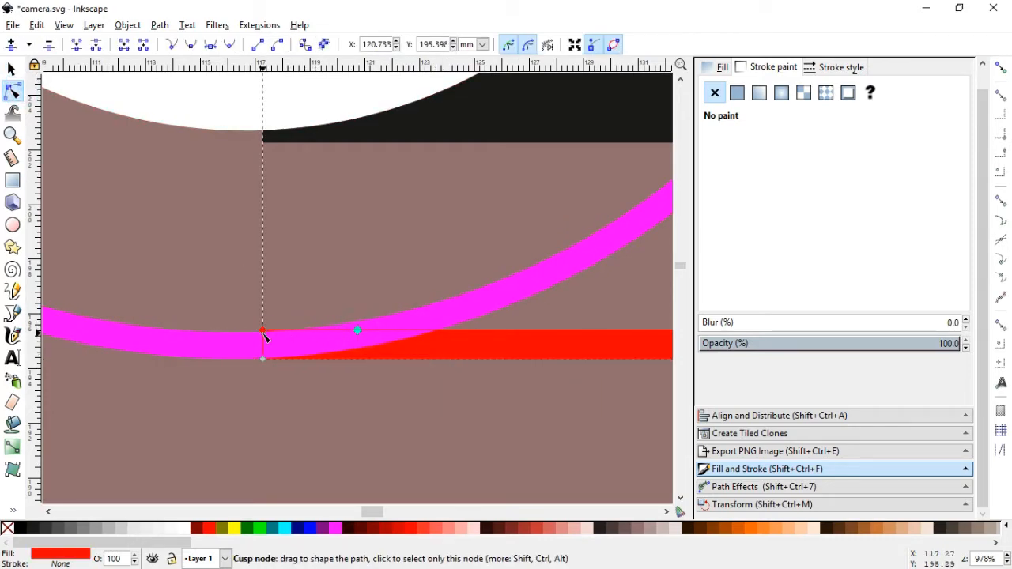
pyautogui.moveTo(263, 330); pyautogui.dragTo(269, 340)
# Save the document with the reshaped red strip end
pyautogui.click(12, 70)
pyautogui.press('-')
pyautogui.press('-')
pyautogui.press('-')
pyautogui.press('-')
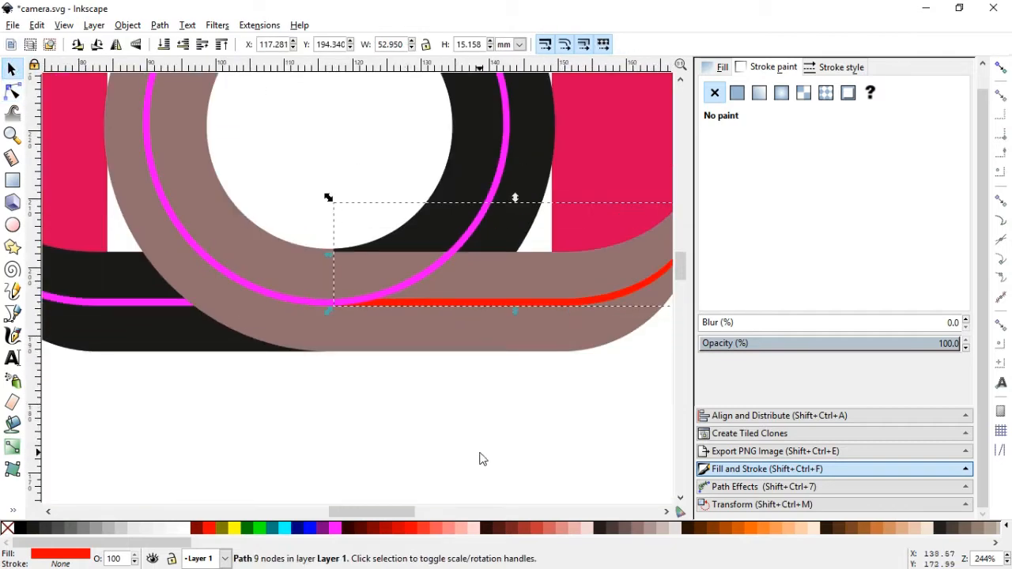
pyautogui.click(535, 438)
pyautogui.scroll(2, 680, 267)
pyautogui.hotkey('ctrl', 's')
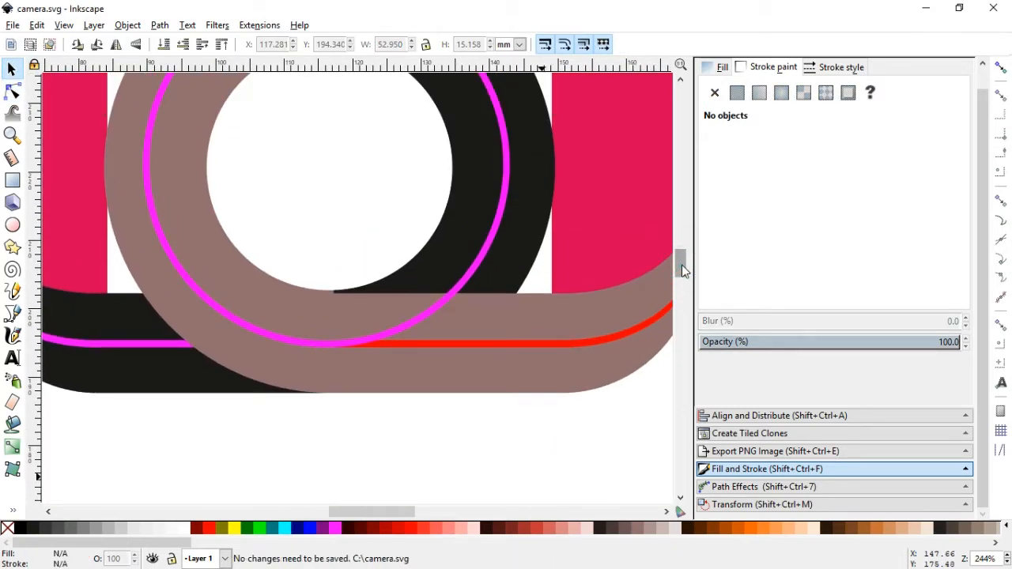
pyautogui.press('-')
pyautogui.press('-')
pyautogui.press('z')
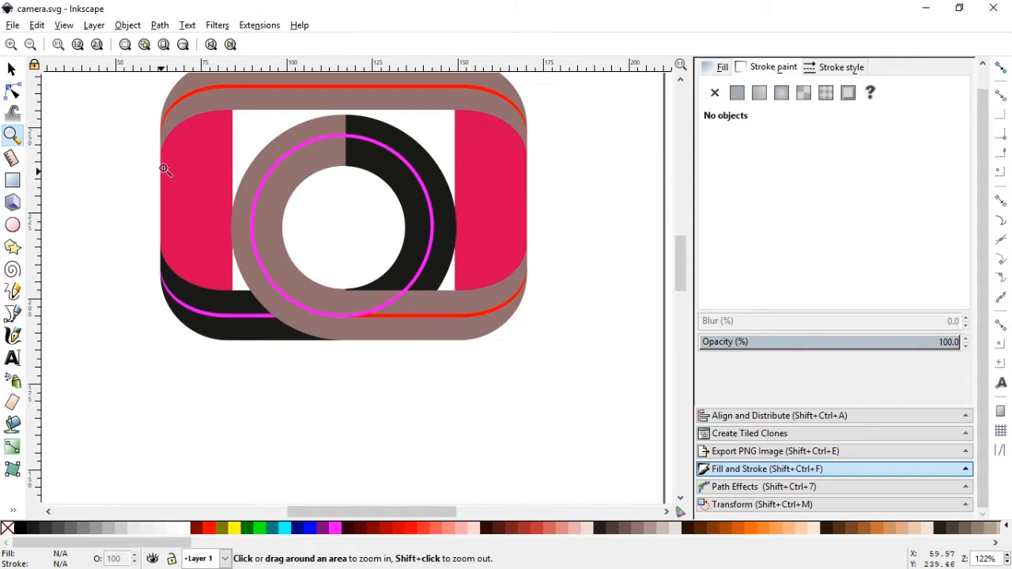
pyautogui.moveTo(163, 169); pyautogui.dragTo(551, 372)
pyautogui.press('s')
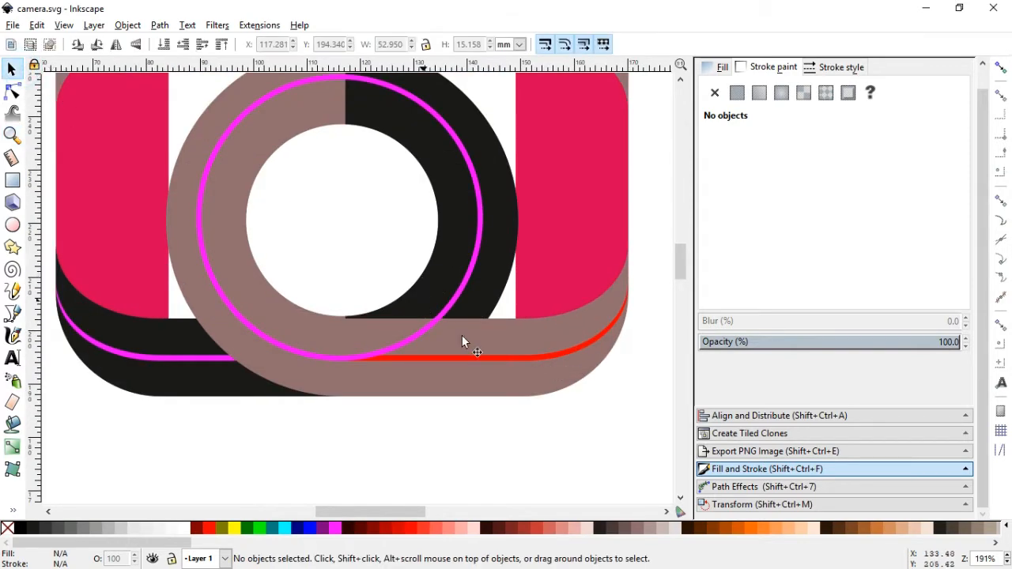
pyautogui.click(484, 338)
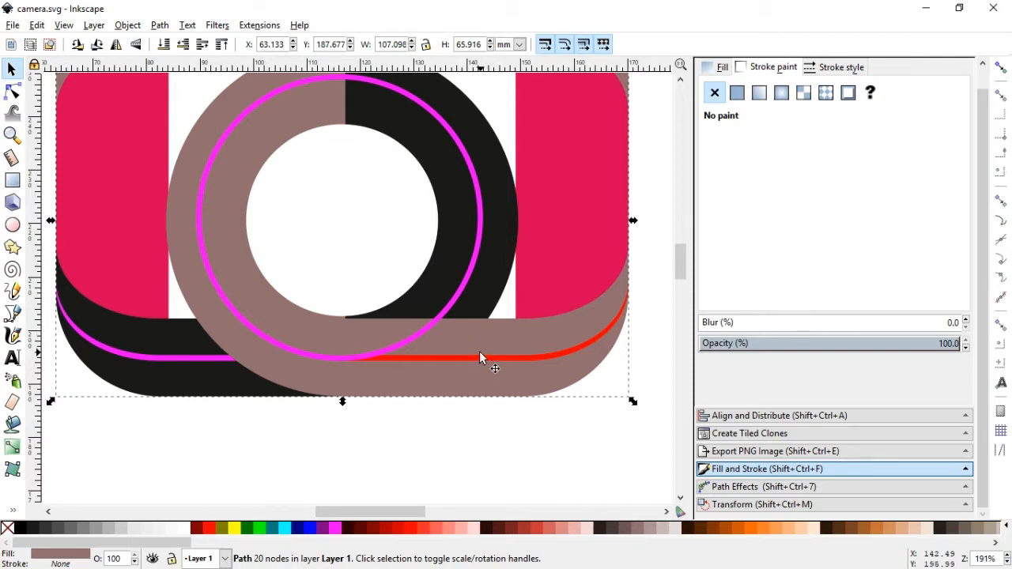
pyautogui.press('Escape')
pyautogui.hotkey('ctrl', 's')
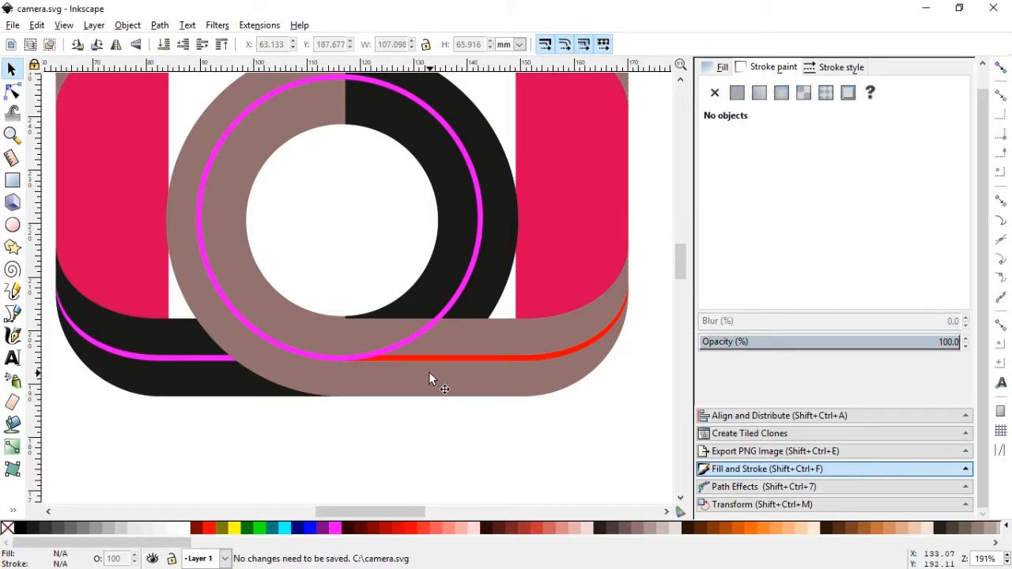
# Draw a dark red rectangle about 10.3 by 2.8 mm just above the ring and strip junction and convert it to a path
pyautogui.press('z')
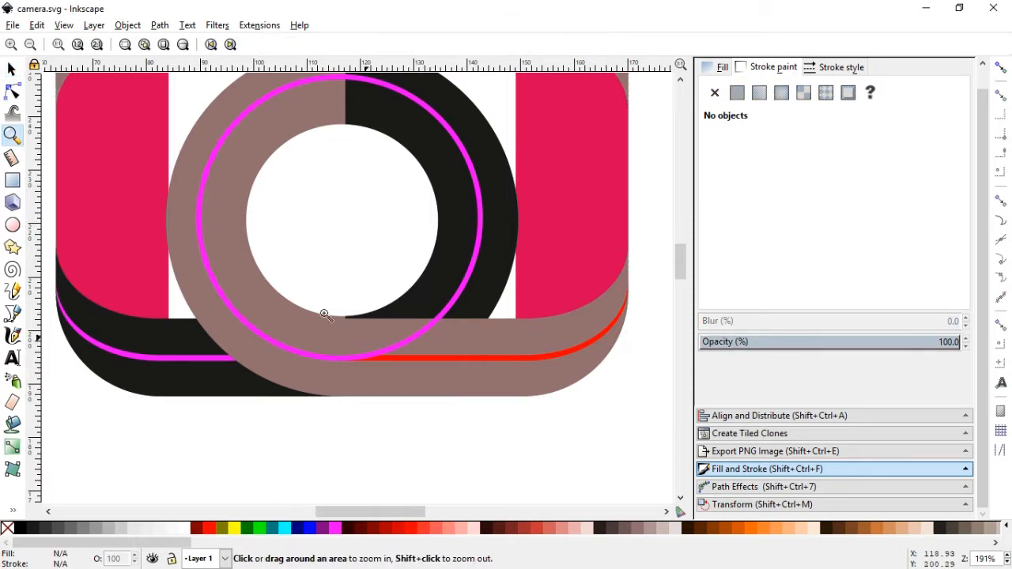
pyautogui.moveTo(197, 253); pyautogui.dragTo(564, 404)
pyautogui.press('r')
pyautogui.moveTo(338, 300); pyautogui.dragTo(433, 326)
pyautogui.press('s')
pyautogui.keyDown('shift'); pyautogui.click(464, 348); pyautogui.keyUp('shift')
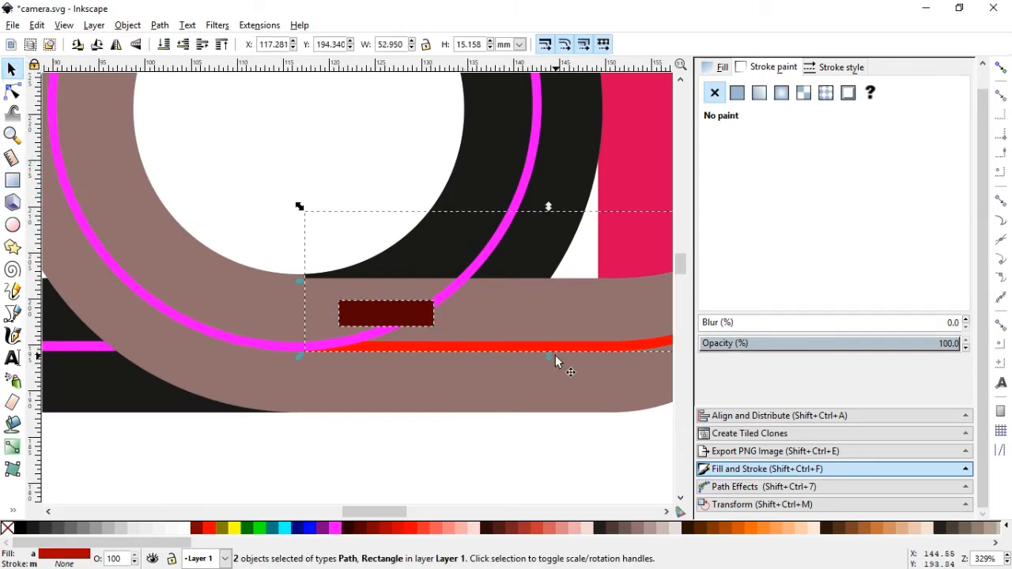
pyautogui.click(511, 443)
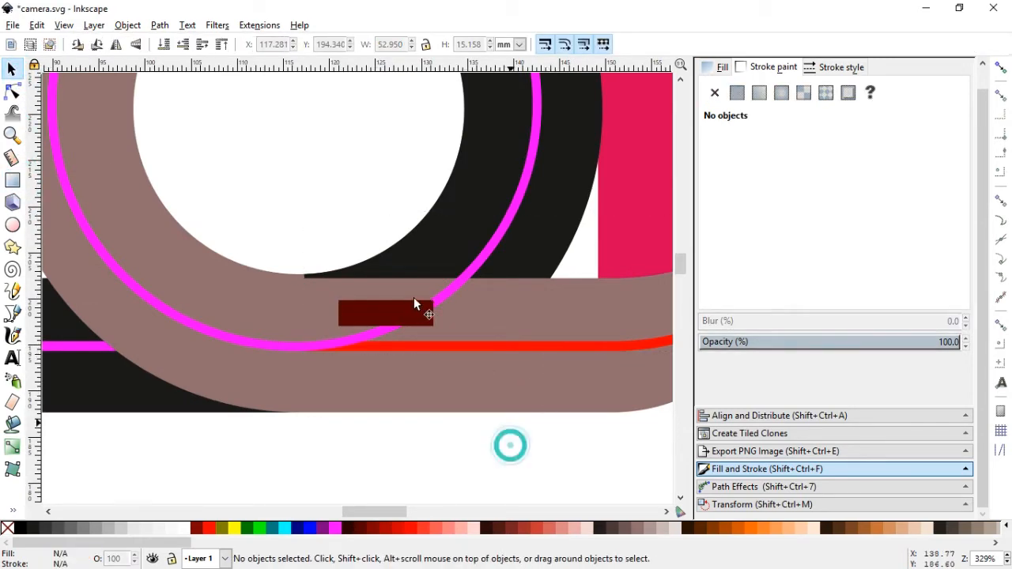
pyautogui.click(413, 302)
pyautogui.click(160, 24)
pyautogui.click(197, 55)
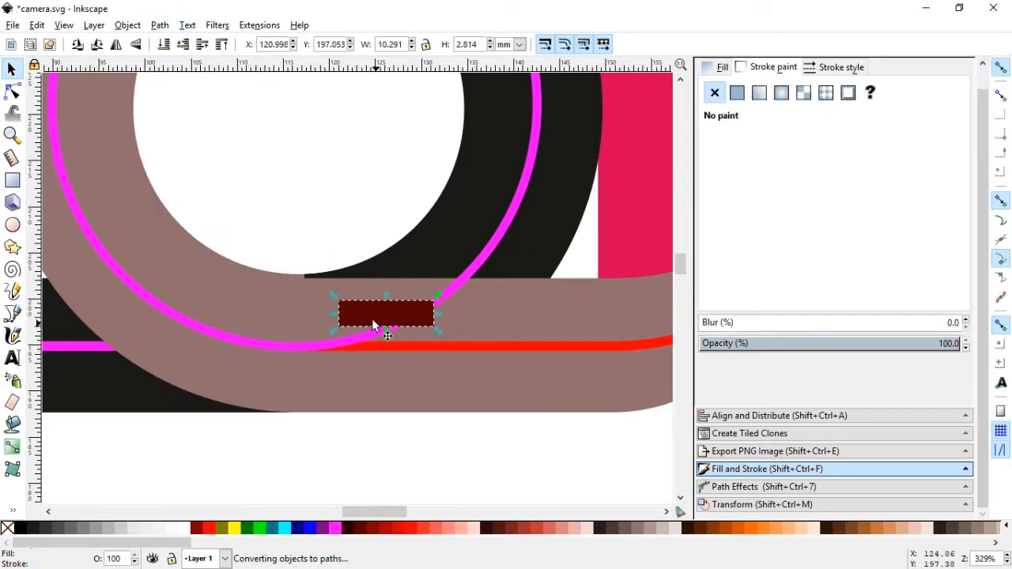
# Move the dark red rectangle to X 117.524 mm, Y 195.046 mm, over the junction of the fuchsia ring and red strip
pyautogui.moveTo(371, 318); pyautogui.dragTo(332, 335)
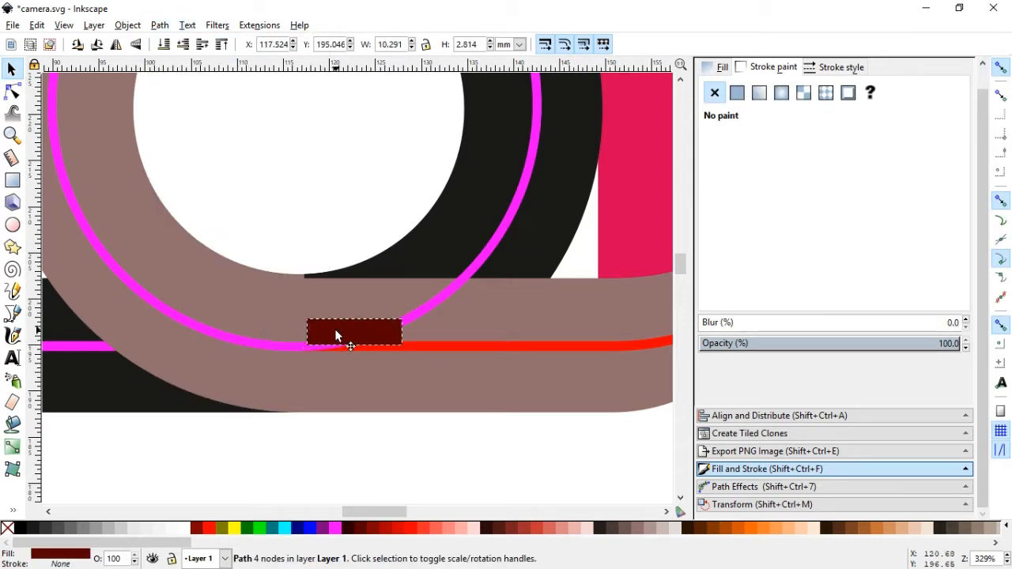
pyautogui.moveTo(264, 287); pyautogui.dragTo(442, 372)
pyautogui.moveTo(137, 187); pyautogui.dragTo(613, 416)
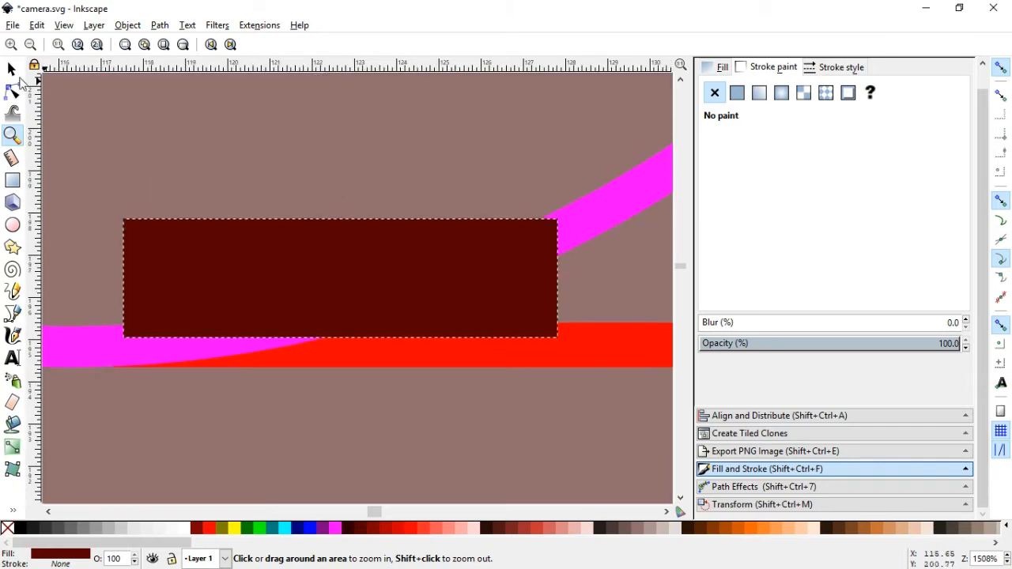
# Move the dark red rectangle up to Y 195.397 mm and stretch it to 18.431 mm wide and 6.189 mm high
pyautogui.click(13, 71)
pyautogui.moveTo(386, 271); pyautogui.dragTo(408, 252)
pyautogui.press('-')
pyautogui.press('-')
pyautogui.press('-')
pyautogui.press('-')
pyautogui.press('-')
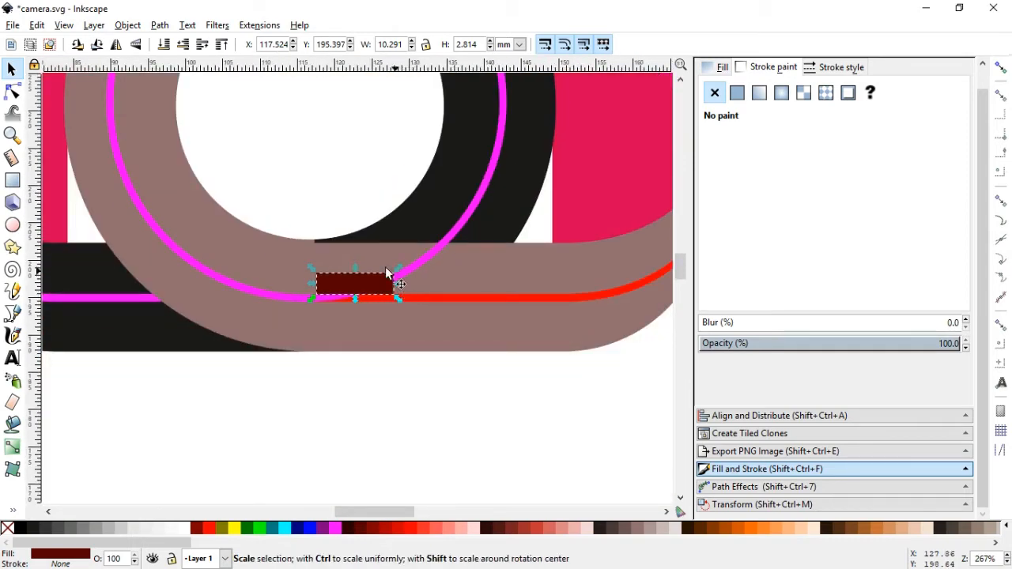
pyautogui.moveTo(355, 268); pyautogui.dragTo(359, 242)
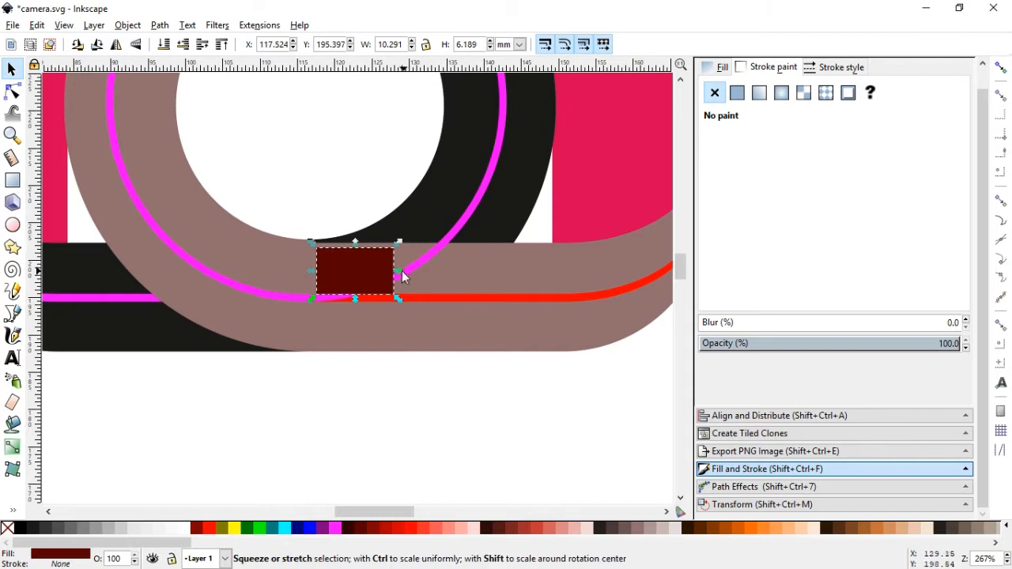
pyautogui.moveTo(400, 273); pyautogui.dragTo(458, 271)
# Extend the dark red rectangle upward to the lower band's upper edge, to a height of 6.841 mm
pyautogui.press('z')
pyautogui.moveTo(375, 208); pyautogui.dragTo(464, 294)
pyautogui.moveTo(479, 287); pyautogui.dragTo(271, 172)
pyautogui.press('s')
pyautogui.press('-')
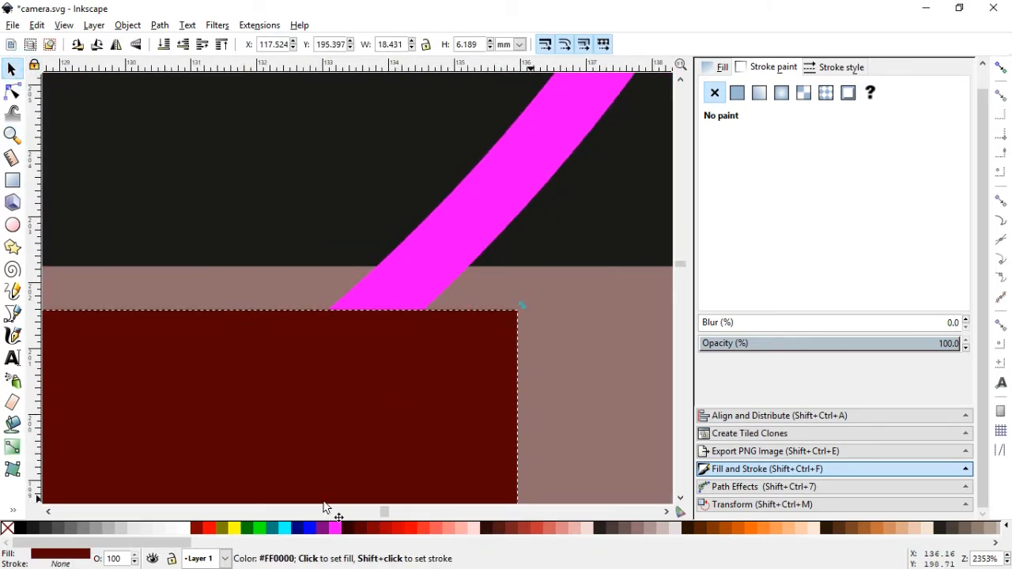
pyautogui.click(49, 511)
pyautogui.press('-')
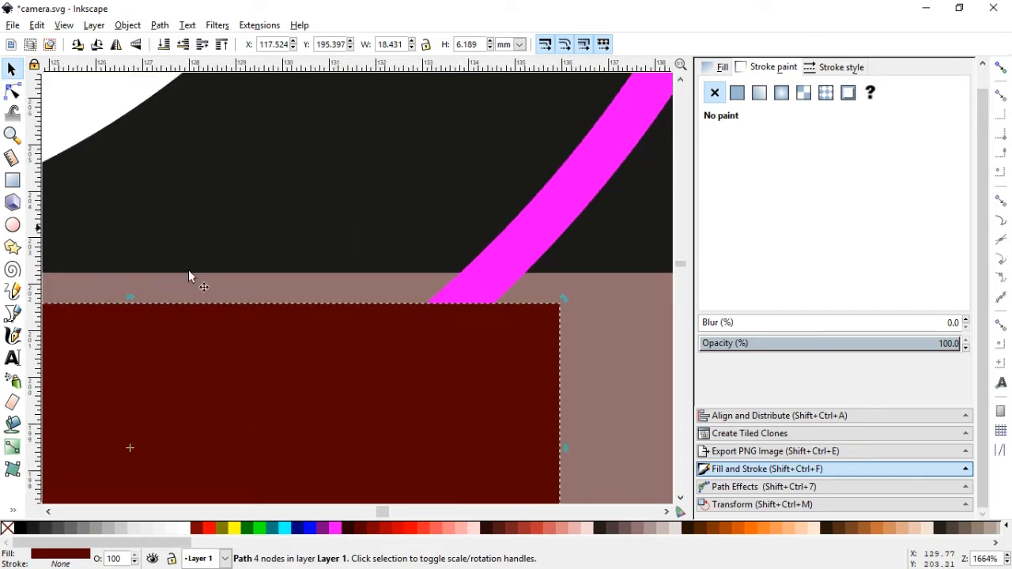
pyautogui.moveTo(132, 312); pyautogui.dragTo(139, 268)
pyautogui.press('-')
pyautogui.press('-')
pyautogui.press('-')
pyautogui.press('-')
pyautogui.press('-')
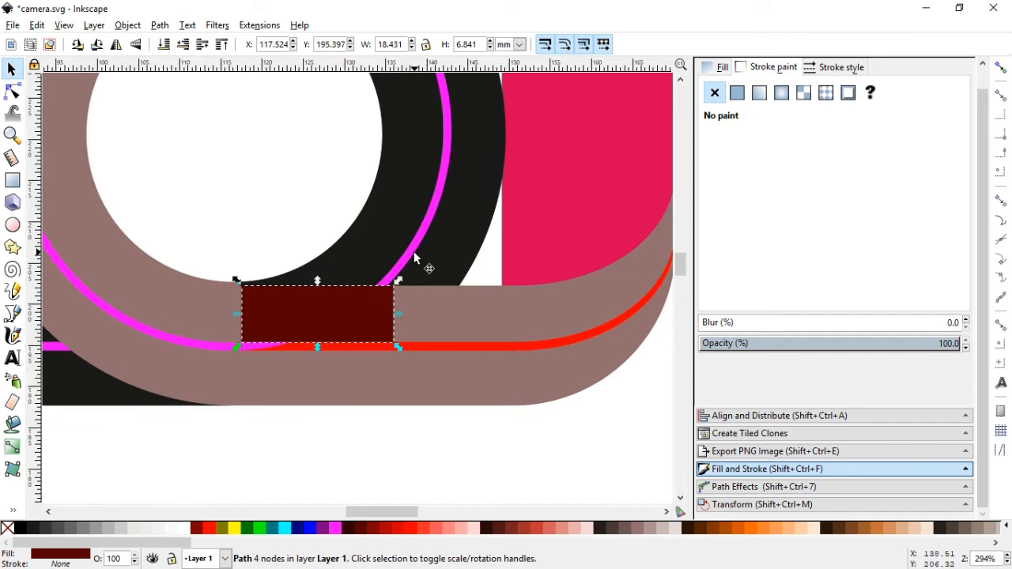
# Subtract the dark red rectangle from the fuchsia ring using Difference
pyautogui.keyDown('shift'); pyautogui.click(412, 253); pyautogui.keyUp('shift')
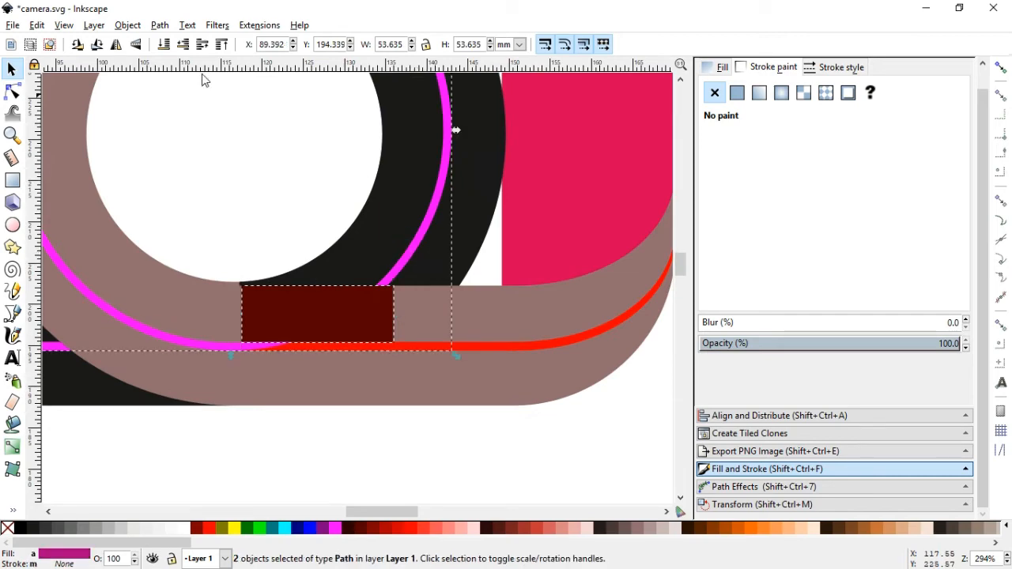
pyautogui.click(160, 25)
pyautogui.click(198, 139)
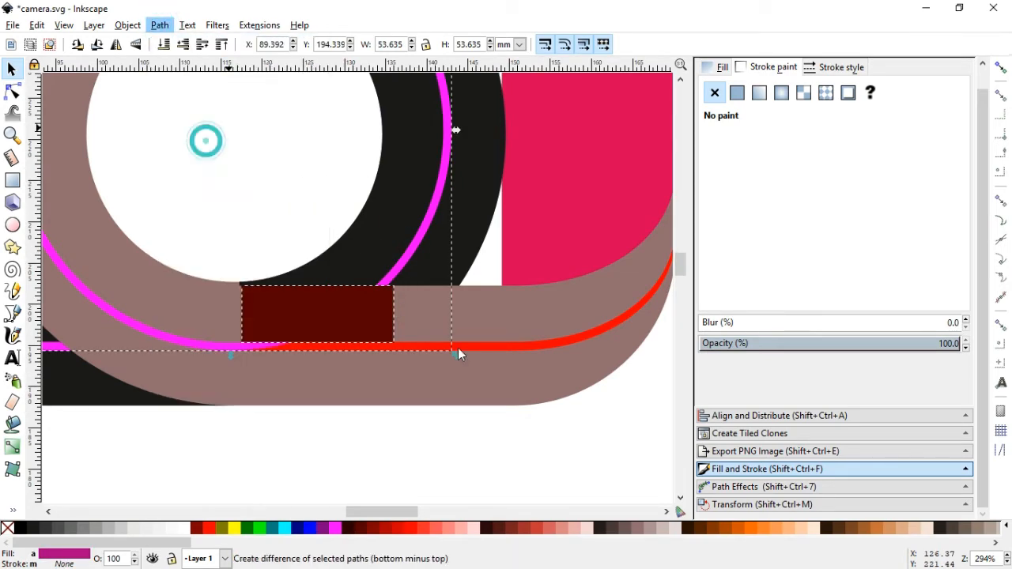
# Unite the trimmed fuchsia ring with the lower red strip into one path and save the document
pyautogui.keyDown('shift'); pyautogui.click(539, 342); pyautogui.keyUp('shift')
pyautogui.click(160, 25)
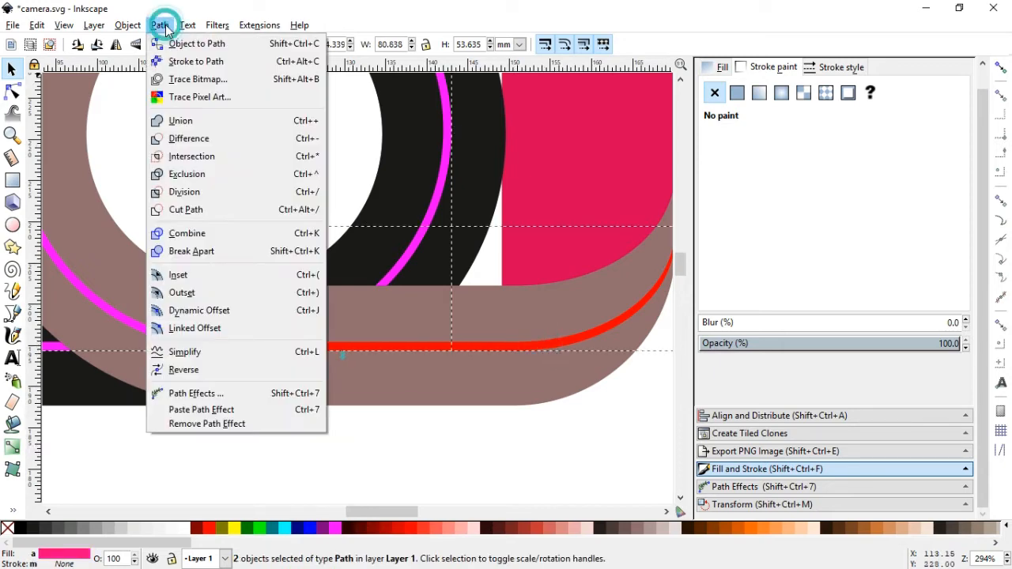
pyautogui.click(176, 120)
pyautogui.click(575, 456)
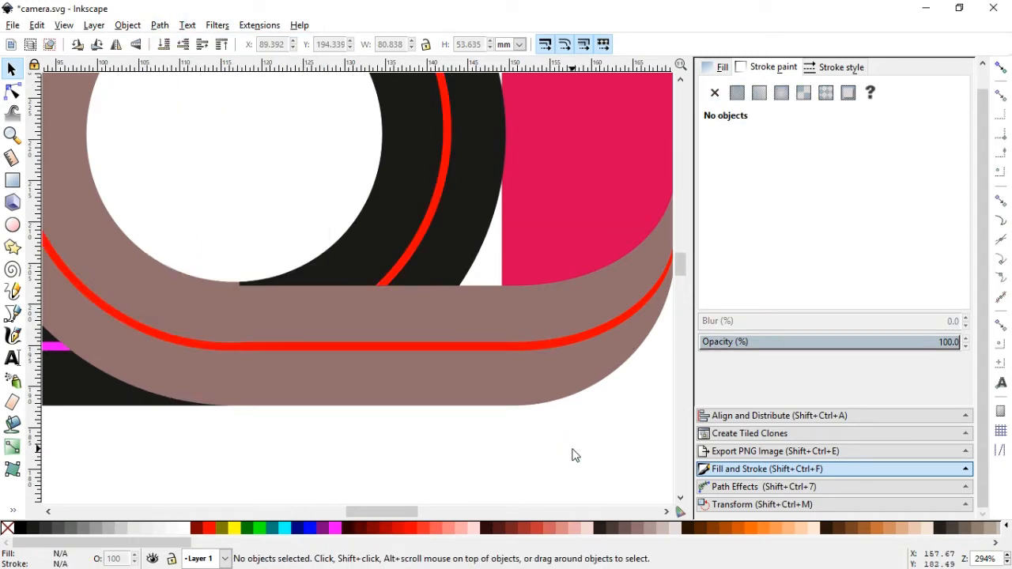
pyautogui.press('-')
pyautogui.press('-')
pyautogui.press('-')
pyautogui.moveTo(678, 255); pyautogui.dragTo(682, 245)
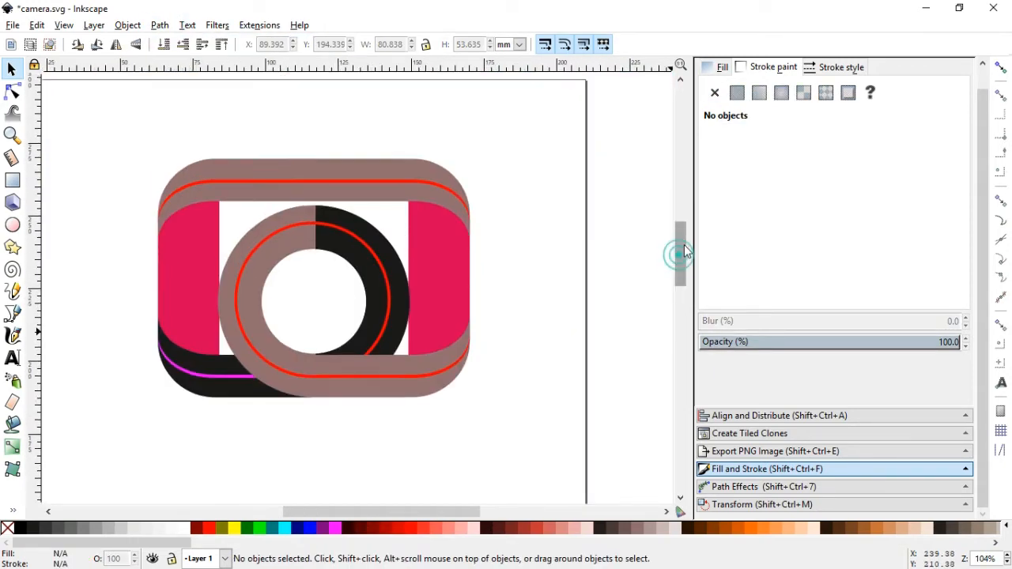
pyautogui.press('F3')
pyautogui.moveTo(130, 124); pyautogui.dragTo(518, 421)
pyautogui.hotkey('ctrl', 's')
pyautogui.hotkey('ctrl', 's')
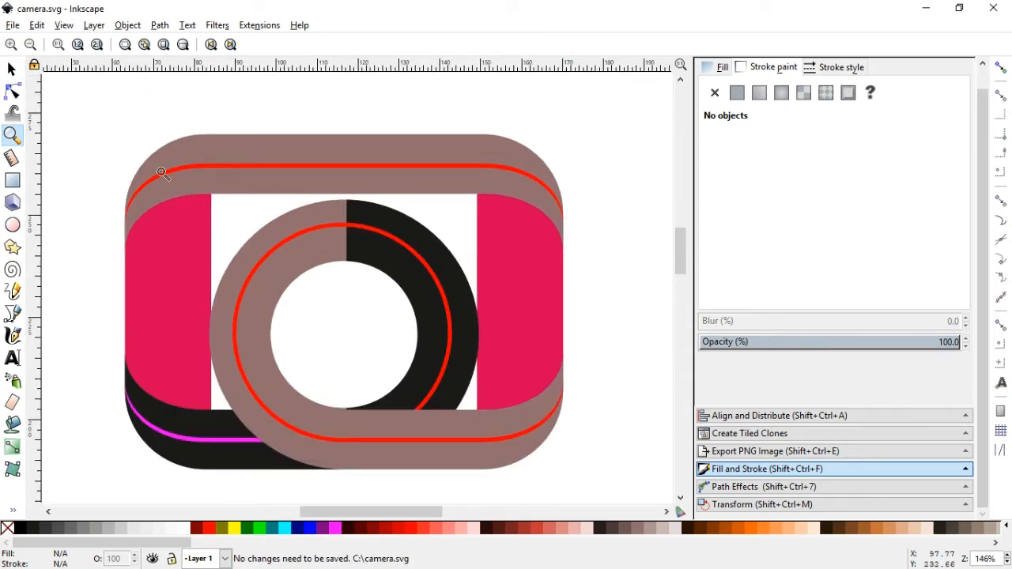
# Duplicate the pink side panels and set the copy's fill lightness to 96
pyautogui.click(12, 69)
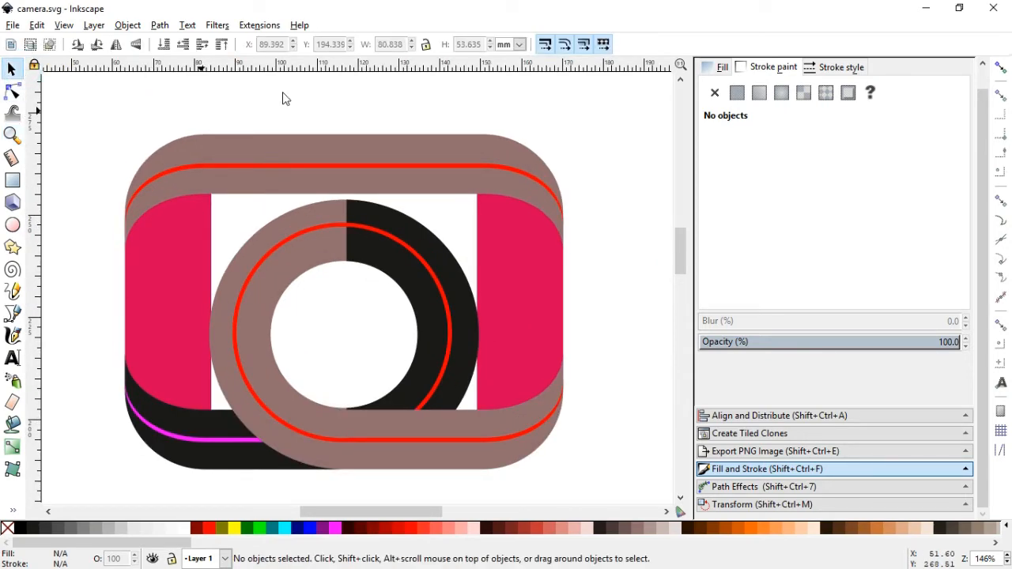
pyautogui.click(181, 285)
pyautogui.rightClick(181, 285)
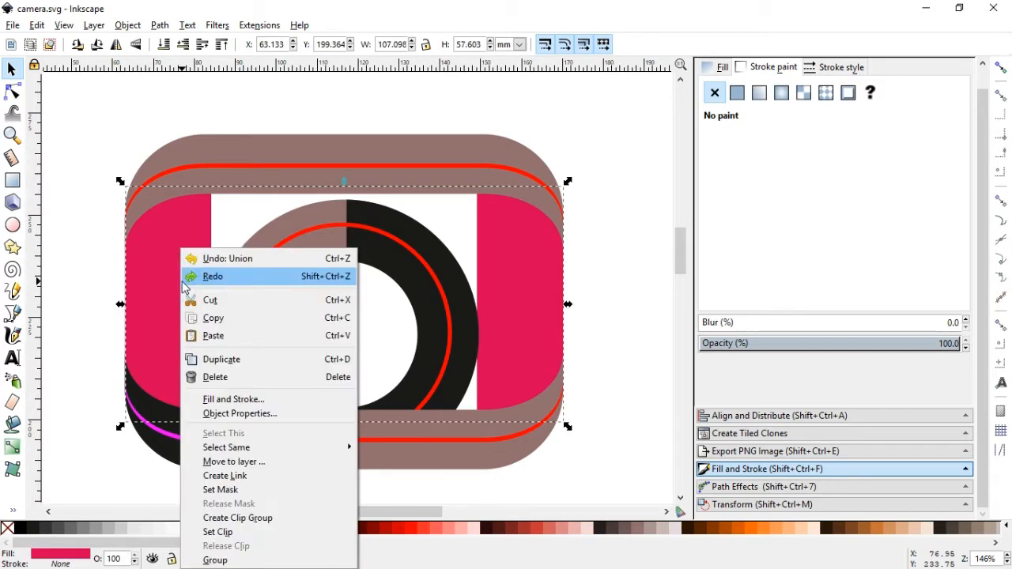
pyautogui.click(219, 357)
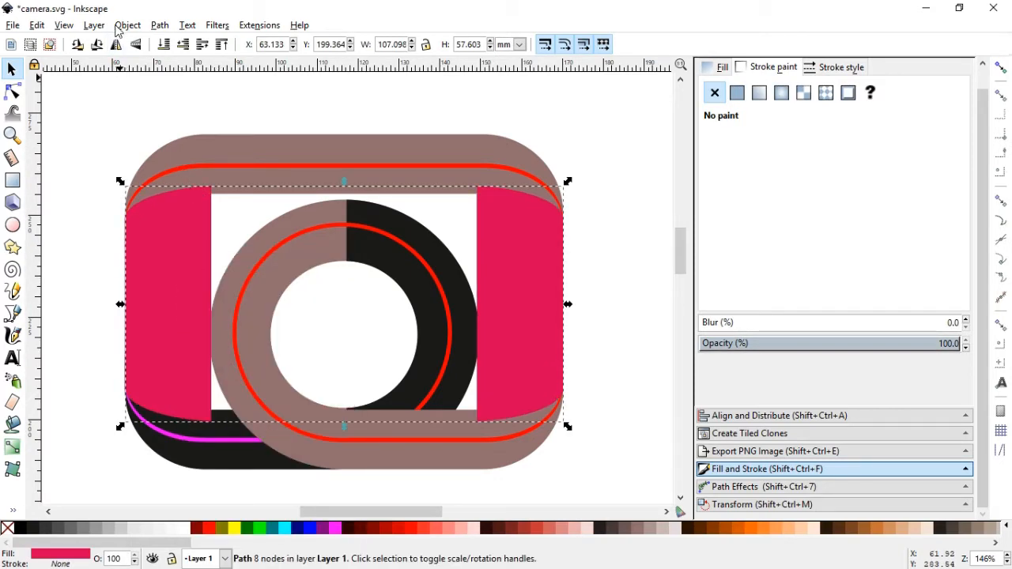
pyautogui.click(779, 470)
pyautogui.click(731, 89)
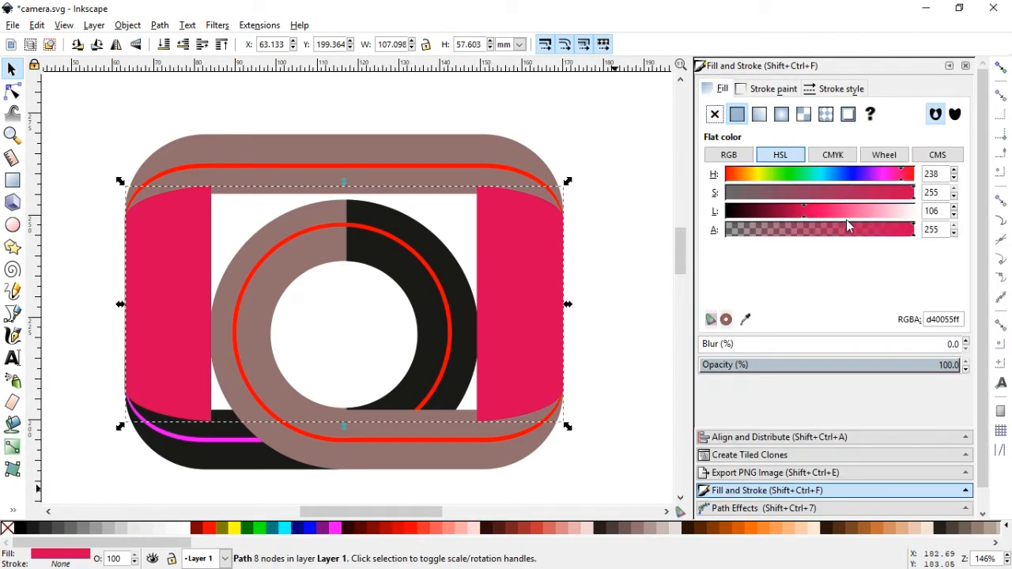
pyautogui.click(795, 211)
# Lower the darker copy of the side panels to the bottom of the stacking order
pyautogui.click(160, 28)
pyautogui.moveTo(128, 26)
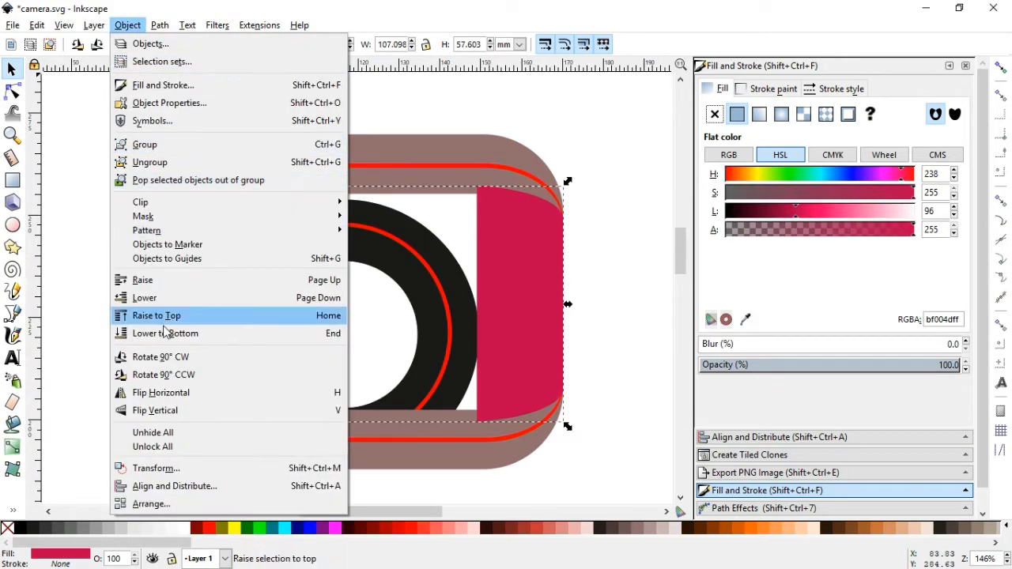
pyautogui.click(165, 330)
pyautogui.click(61, 198)
# Draw a rectangle about 85 by 88 mm over the camera's middle and center it horizontally on the bright side panels
pyautogui.click(13, 180)
pyautogui.moveTo(174, 106); pyautogui.dragTo(521, 464)
pyautogui.click(11, 70)
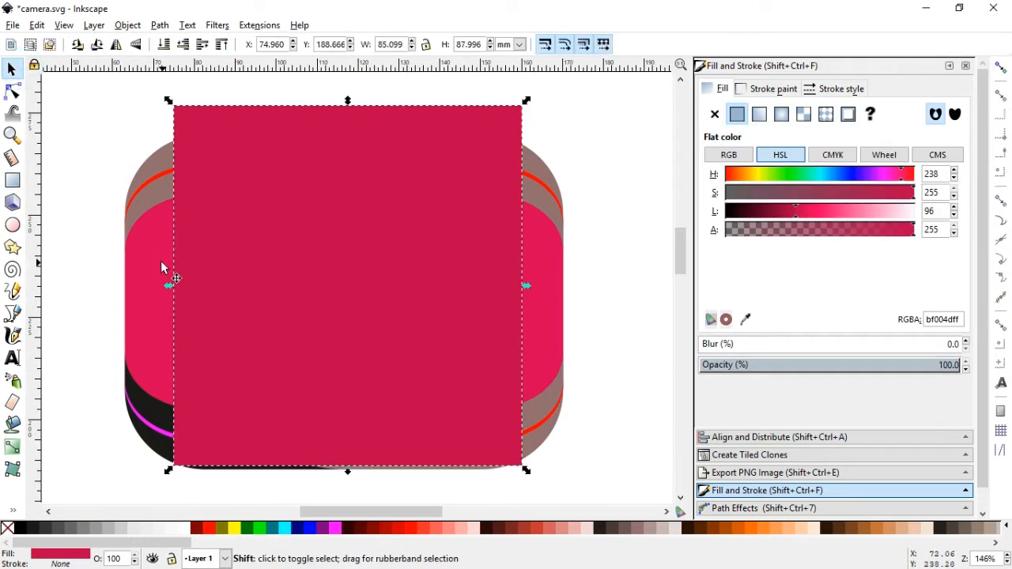
pyautogui.keyDown('shift'); pyautogui.click(161, 260); pyautogui.keyUp('shift')
pyautogui.click(736, 437)
pyautogui.click(881, 152)
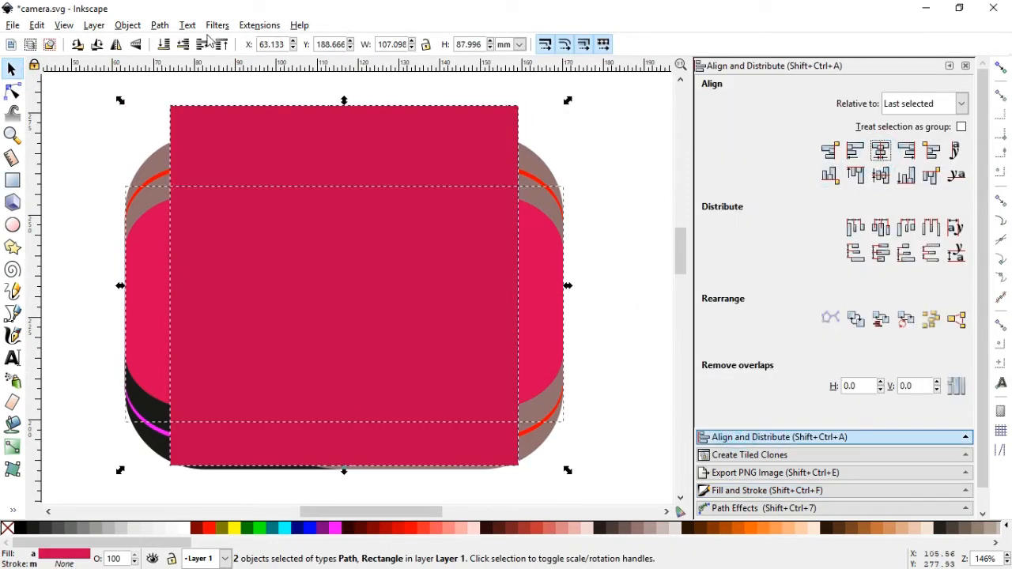
# Subtract the large rectangle from the bright side panels using Difference and save the document
pyautogui.click(160, 25)
pyautogui.click(202, 137)
pyautogui.press('Escape')
pyautogui.hotkey('ctrl', 's')
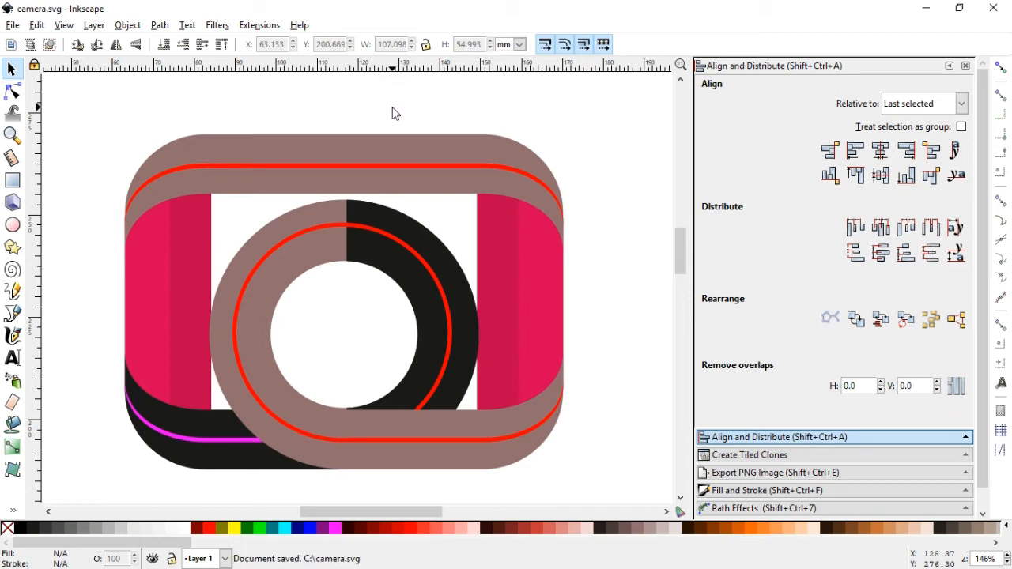
pyautogui.hotkey('ctrl', 's')
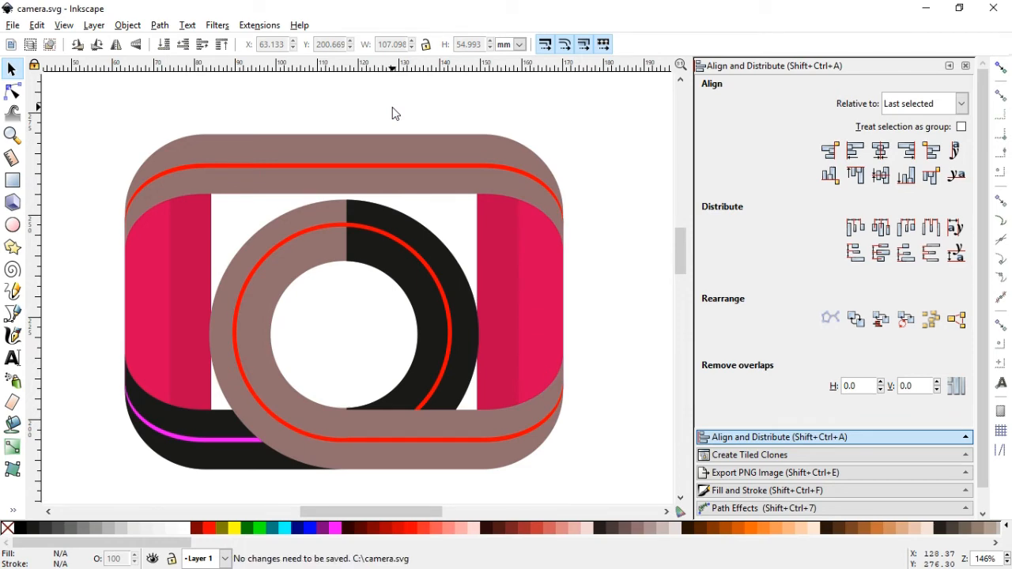
# Break apart the dark and bright side panel paths into separate pieces and save the document
pyautogui.click(226, 197)
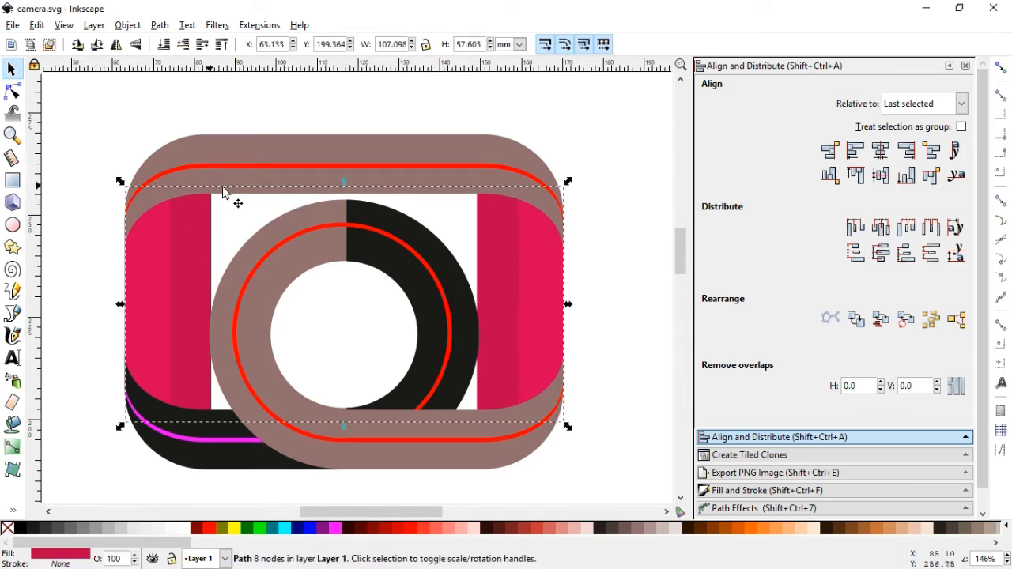
pyautogui.keyDown('shift'); pyautogui.click(163, 254); pyautogui.keyUp('shift')
pyautogui.click(126, 25)
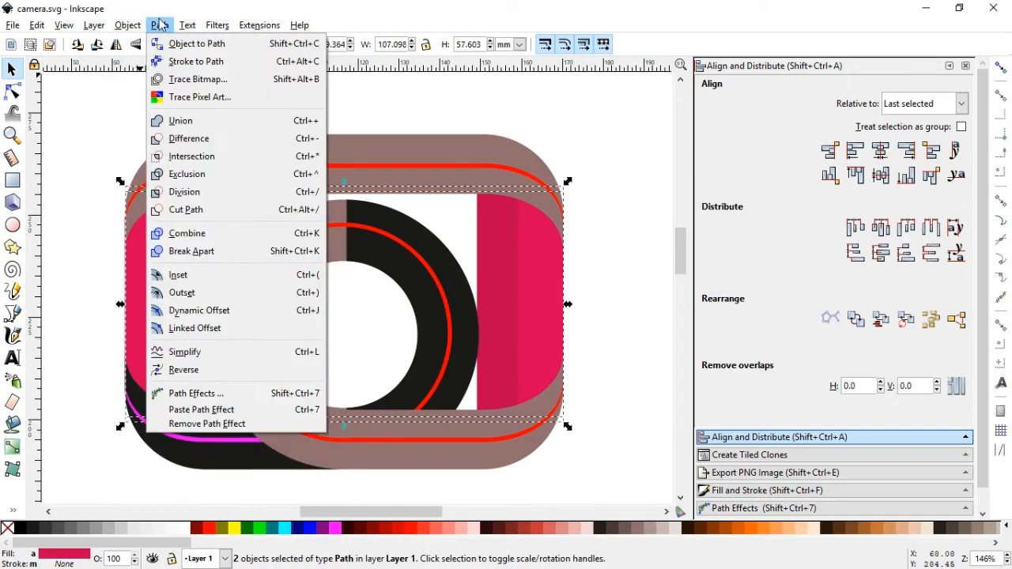
pyautogui.click(194, 253)
pyautogui.click(610, 298)
pyautogui.click(520, 335)
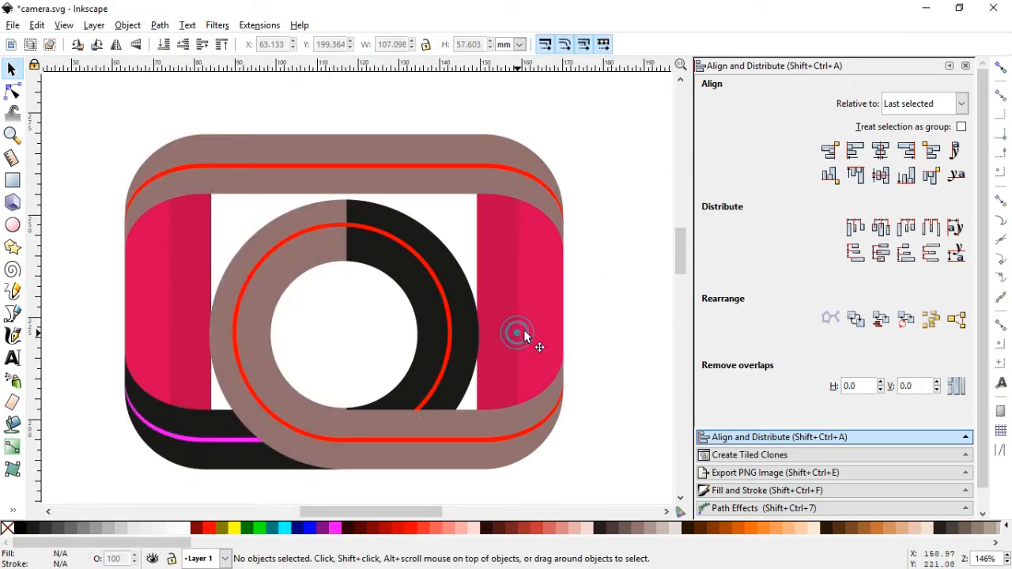
pyautogui.click(593, 316)
pyautogui.hotkey('ctrl', 's')
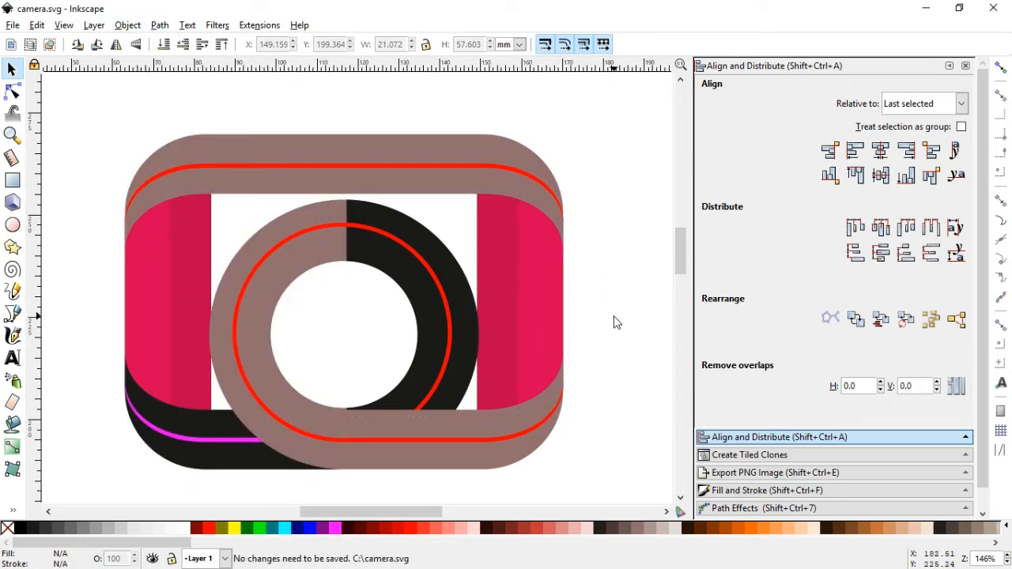
pyautogui.moveTo(337, 512); pyautogui.dragTo(339, 512)
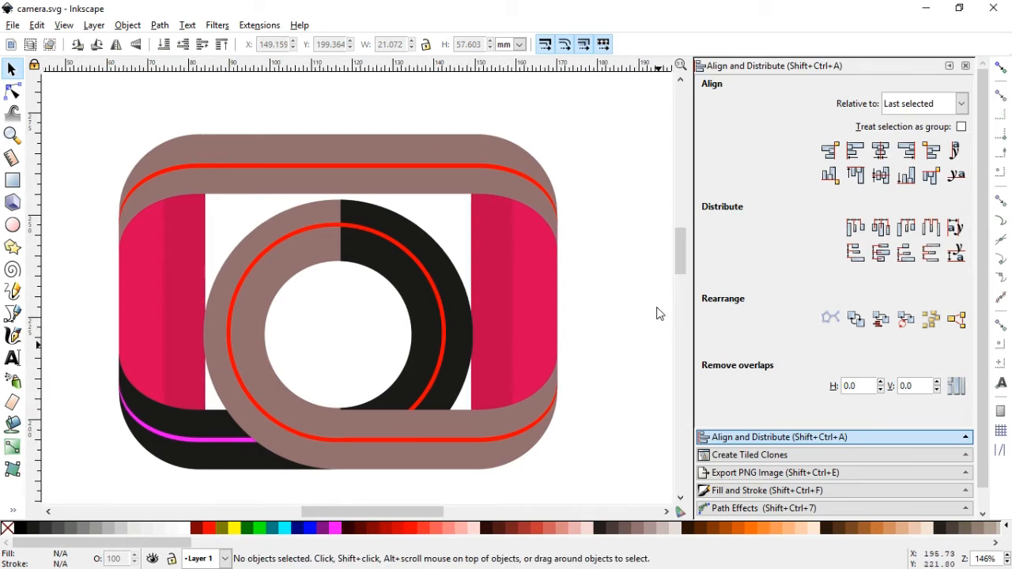
pyautogui.moveTo(682, 239); pyautogui.dragTo(681, 241)
pyautogui.hotkey('ctrl', 's')
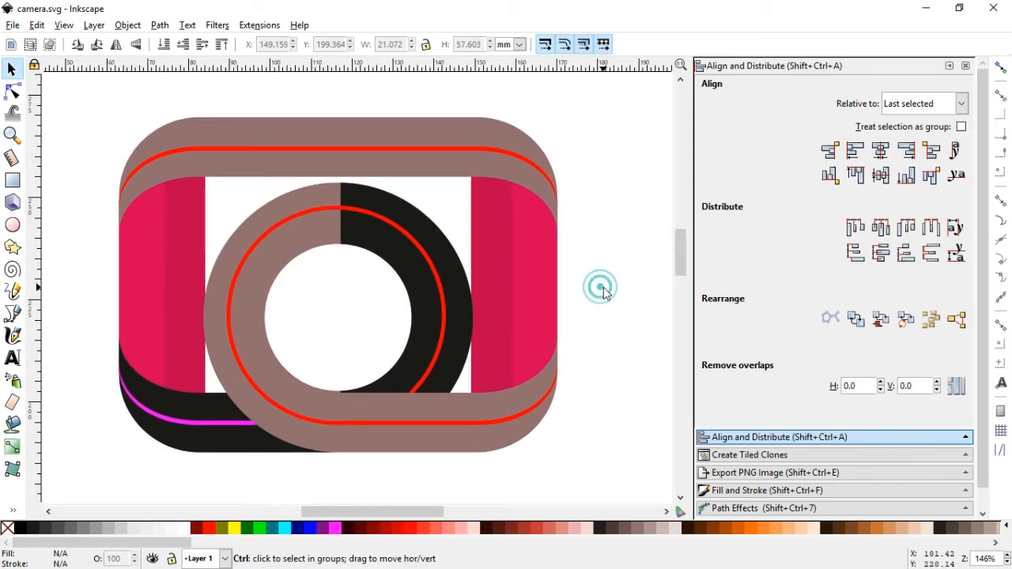
# Draw a rectangle about 57 by 47 mm covering the upper part of the lens ring's black half
pyautogui.click(390, 448)
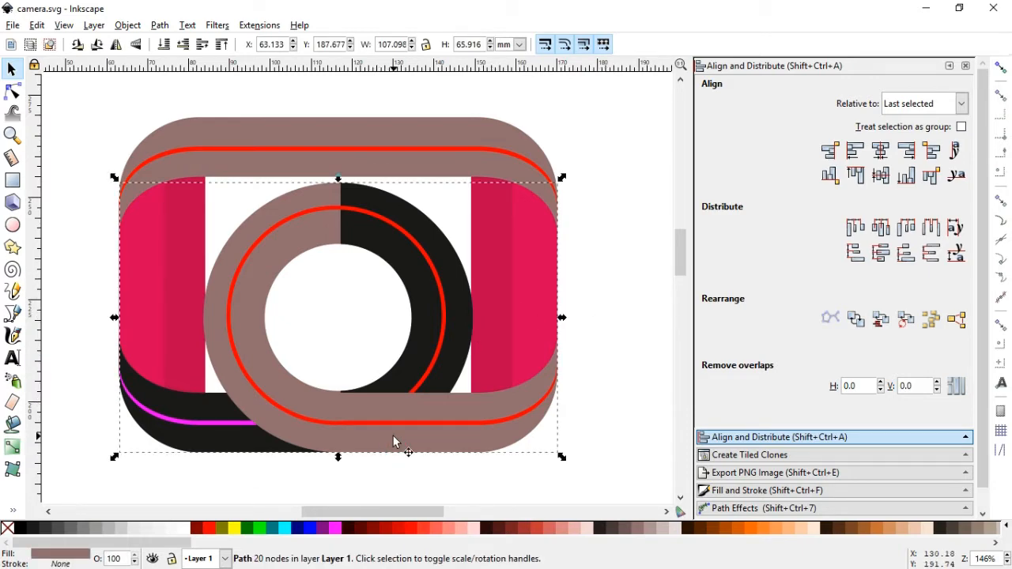
pyautogui.click(462, 345)
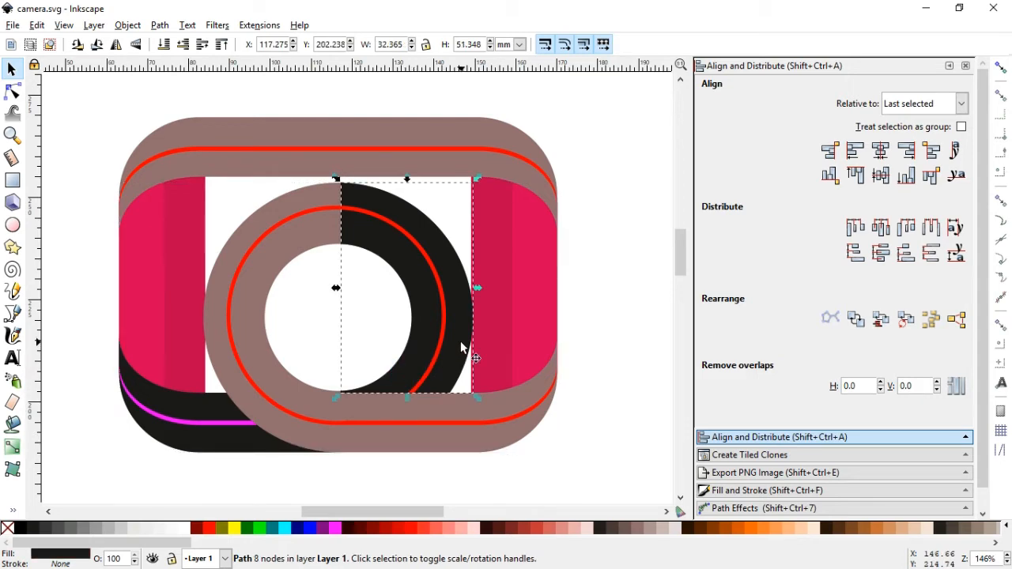
pyautogui.click(11, 180)
pyautogui.moveTo(303, 133); pyautogui.dragTo(537, 326)
pyautogui.click(10, 71)
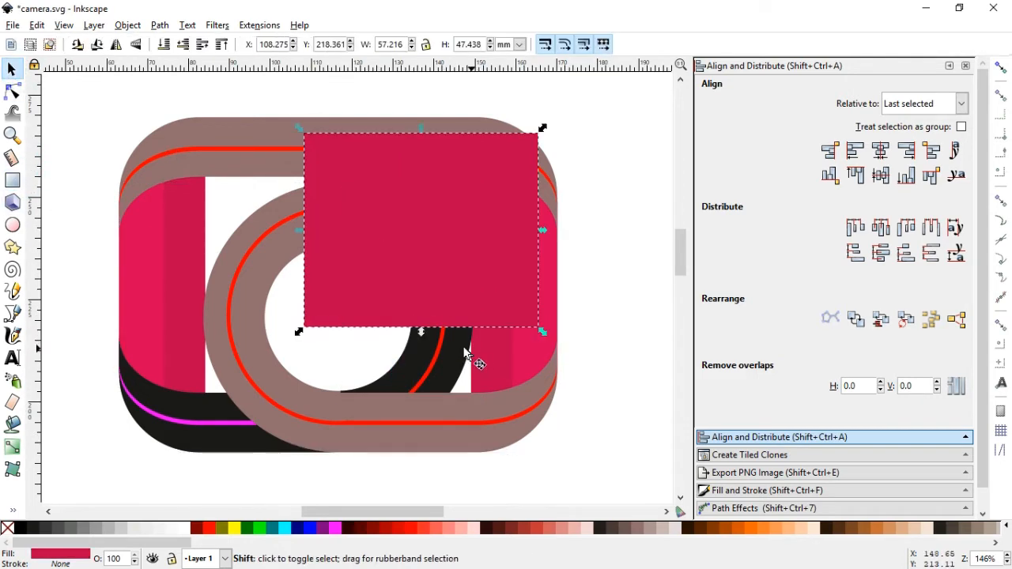
# Subtract the rectangle from the black half of the lens ring and save the document
pyautogui.keyDown('shift'); pyautogui.click(471, 357); pyautogui.keyUp('shift')
pyautogui.click(160, 25)
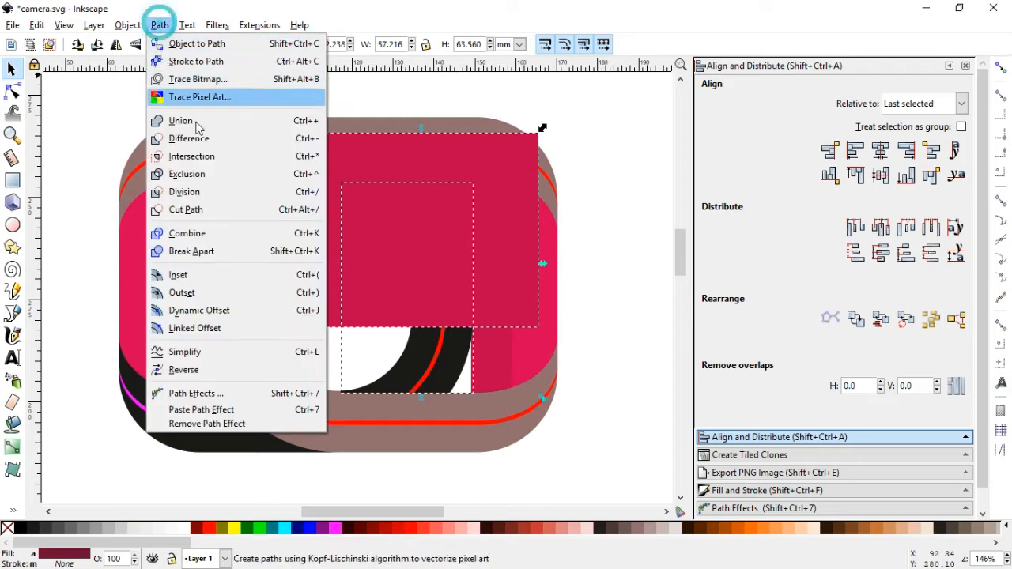
pyautogui.click(198, 138)
pyautogui.click(85, 335)
pyautogui.hotkey('ctrl', 's')
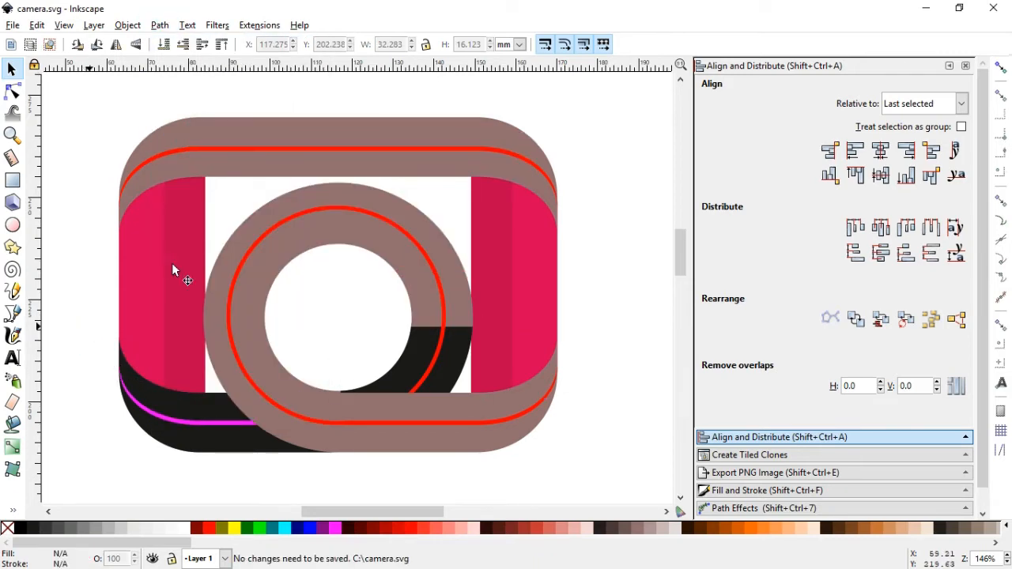
# Fill the brown top band and the brown ring with its lower band with a very dark green from the palette
pyautogui.click(316, 131)
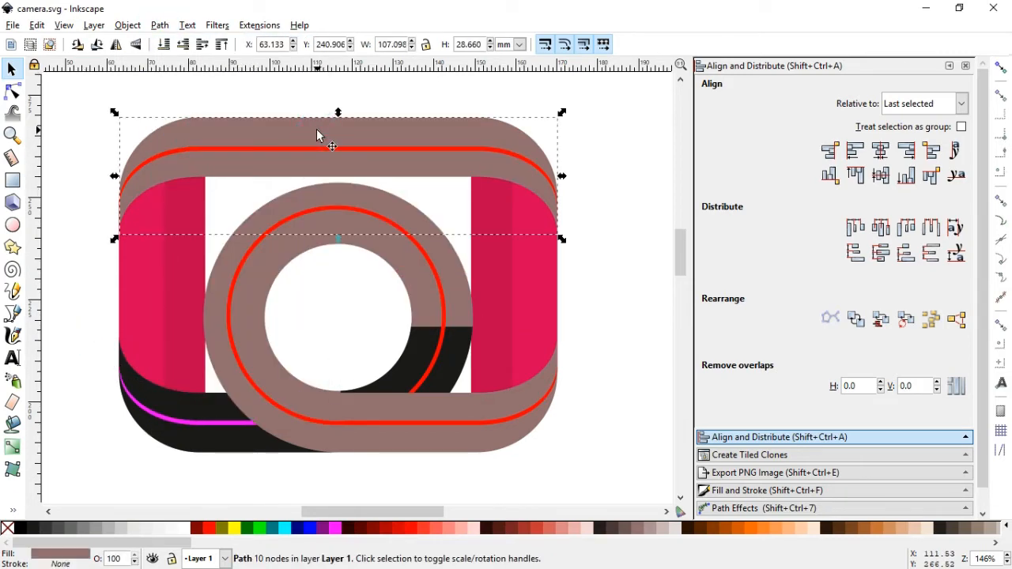
pyautogui.scroll(-1, 985, 289)
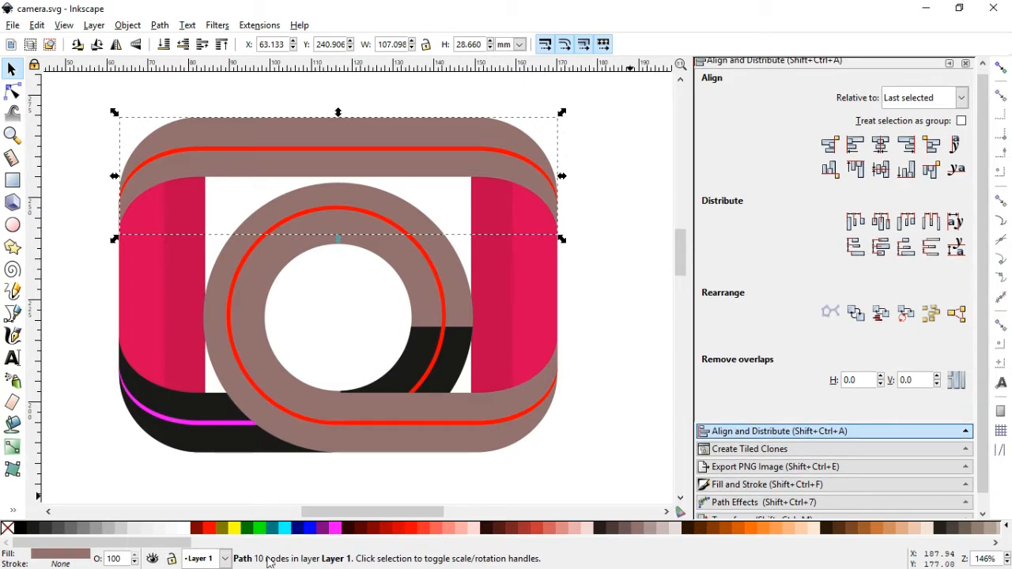
pyautogui.keyDown('shift'); pyautogui.click(445, 439); pyautogui.keyUp('shift')
pyautogui.moveTo(169, 542); pyautogui.dragTo(498, 531)
pyautogui.click(485, 529)
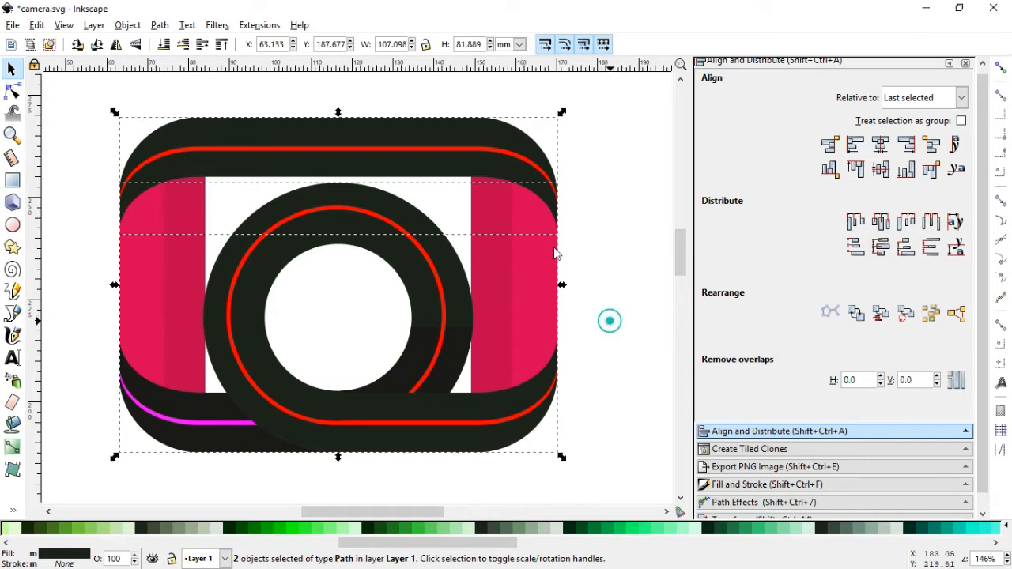
pyautogui.press('Escape')
pyautogui.click(390, 132)
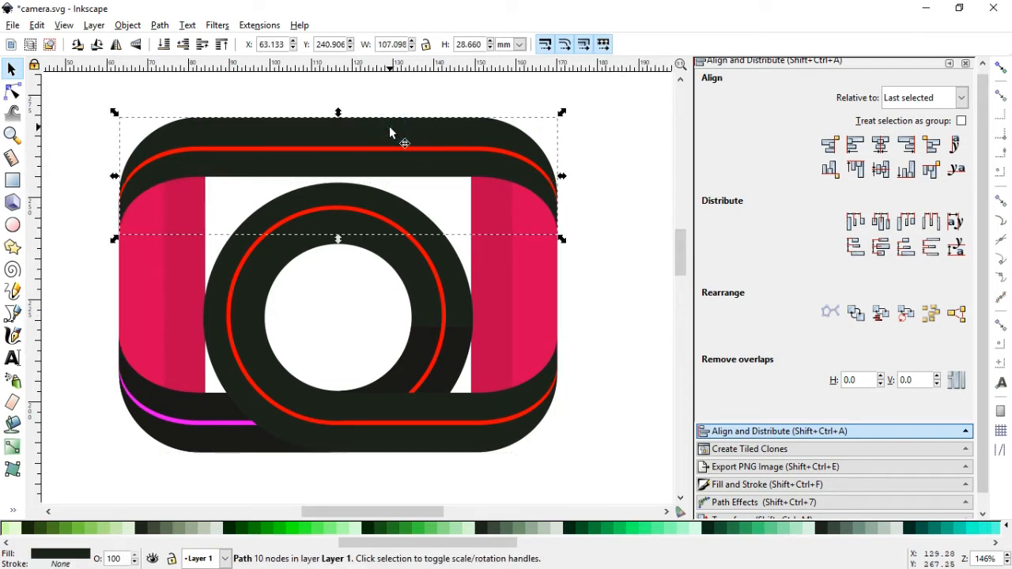
# Give the top band a linear gradient with very dark green ends and a lighter green 3f4f3e stop in the middle
pyautogui.click(743, 484)
pyautogui.click(759, 109)
pyautogui.click(732, 314)
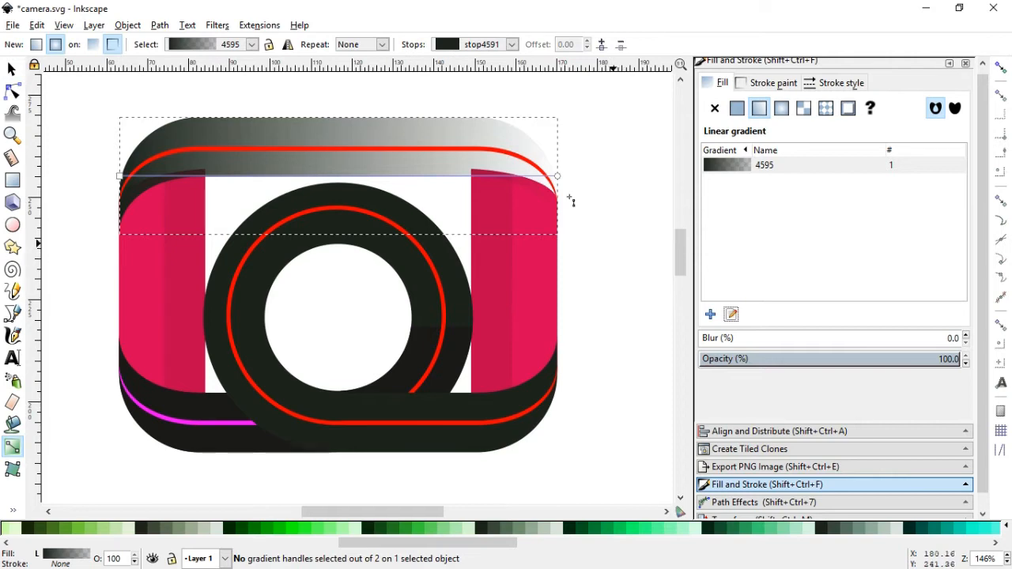
pyautogui.click(557, 176)
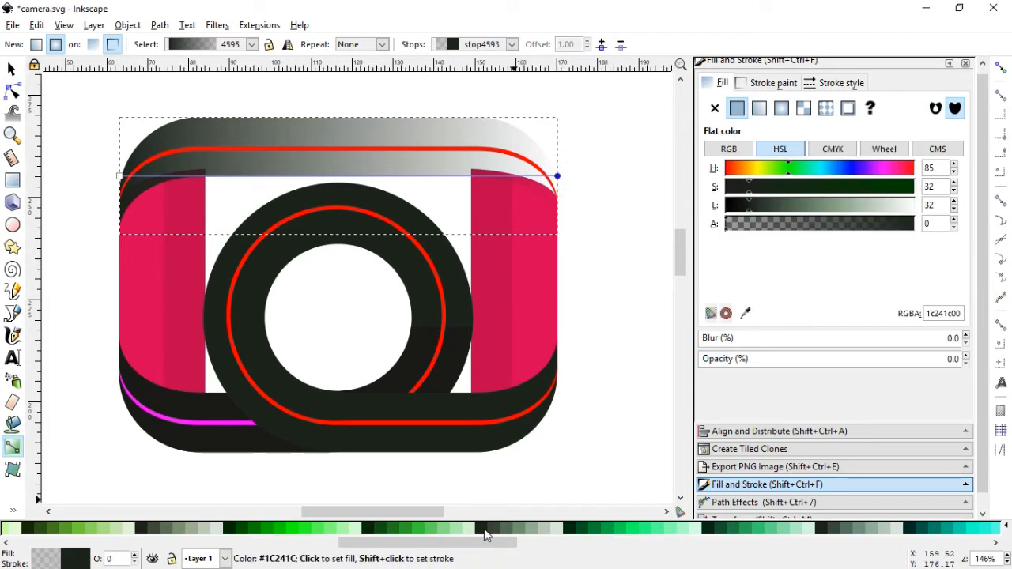
pyautogui.click(150, 528)
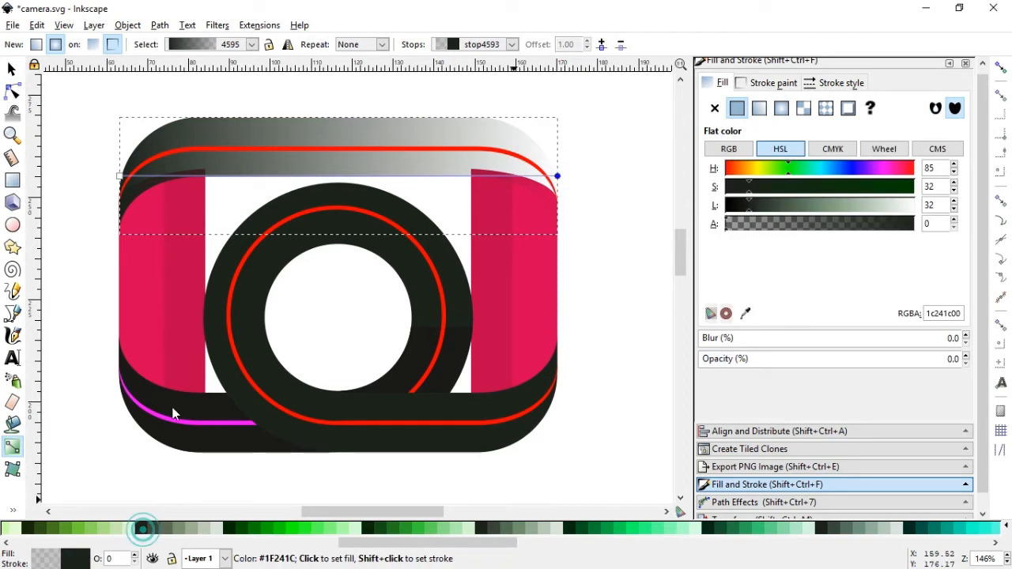
pyautogui.doubleClick(347, 177)
pyautogui.moveTo(763, 209); pyautogui.dragTo(784, 212)
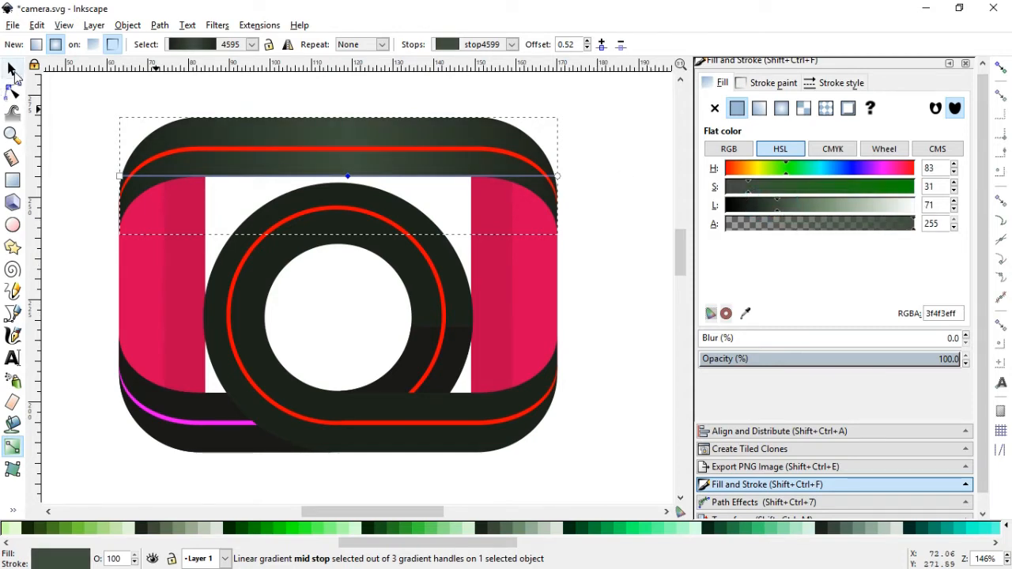
pyautogui.click(12, 70)
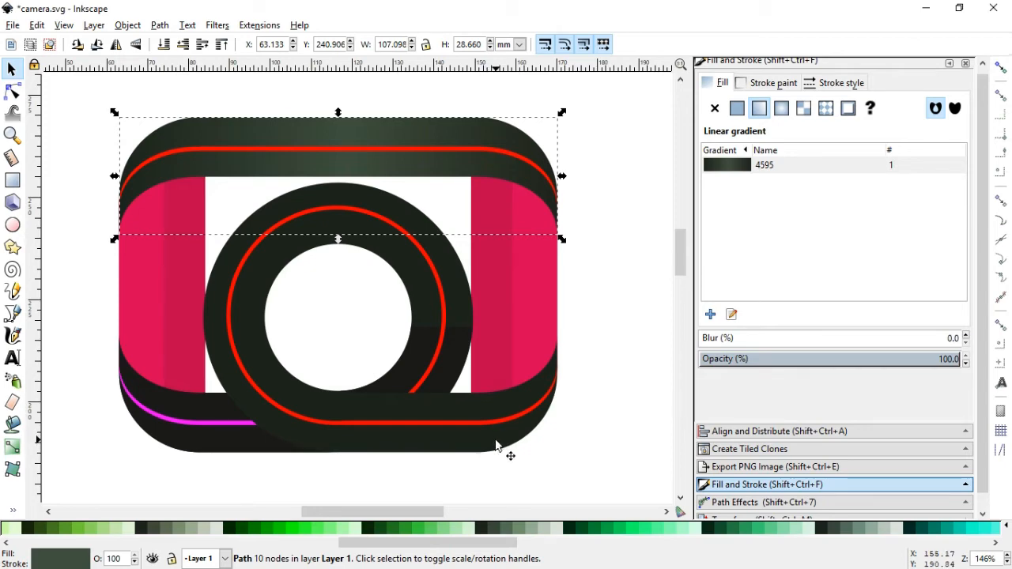
# Apply the top band's green gradient to the lens ring with its lower band and save the document
pyautogui.click(495, 445)
pyautogui.click(759, 109)
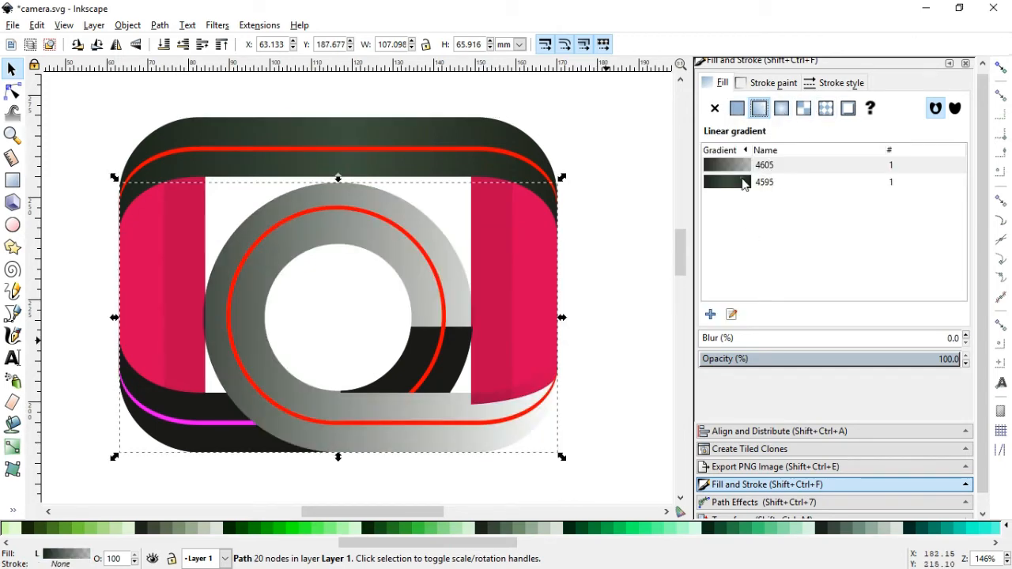
pyautogui.click(743, 183)
pyautogui.click(606, 326)
pyautogui.hotkey('ctrl', 's')
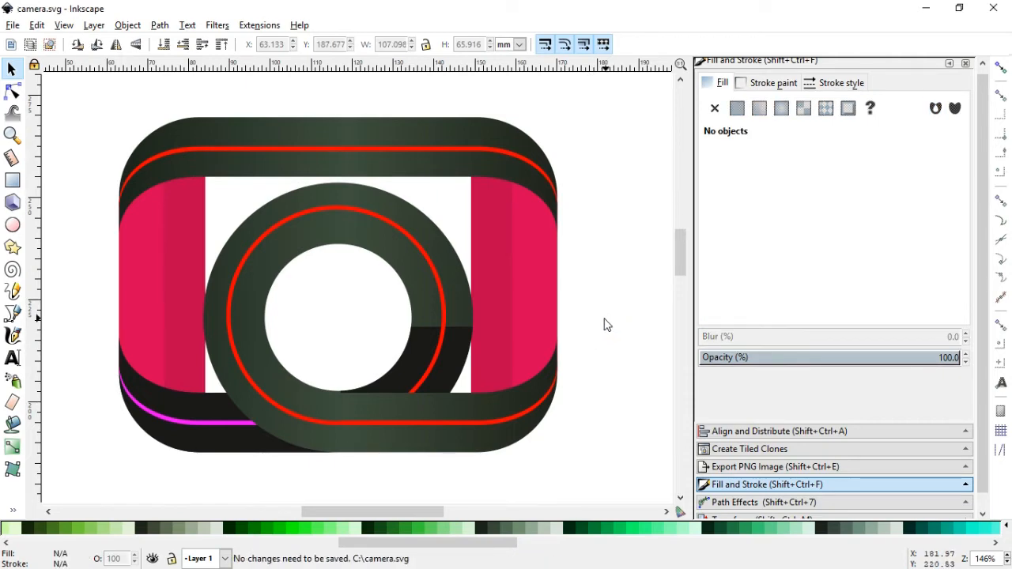
# Recolour the three thin accent strips grey-green 7c916f at 41.5% opacity and save the document
pyautogui.click(508, 419)
pyautogui.keyDown('shift'); pyautogui.click(483, 152); pyautogui.keyUp('shift')
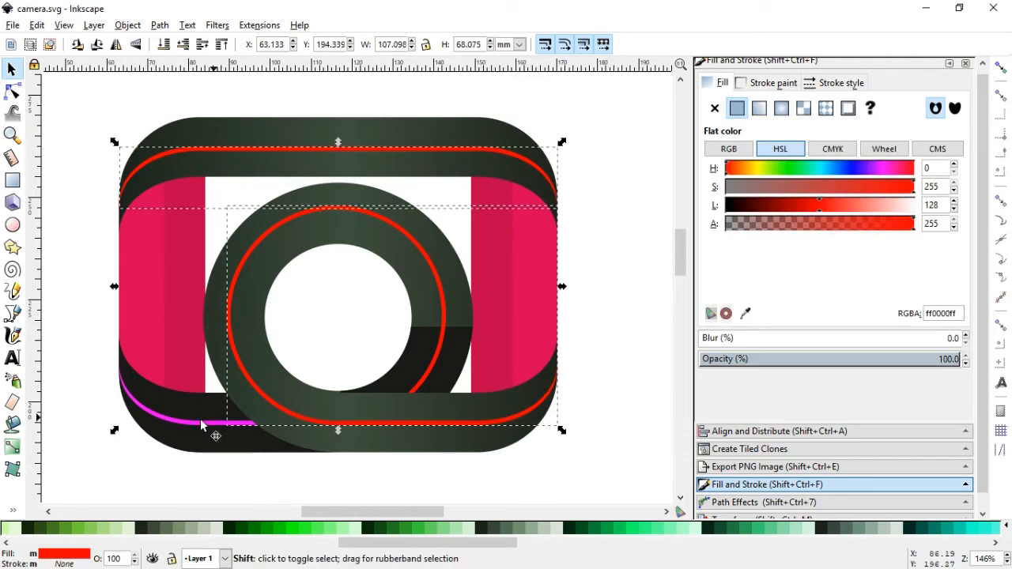
pyautogui.keyDown('shift'); pyautogui.click(207, 419); pyautogui.keyUp('shift')
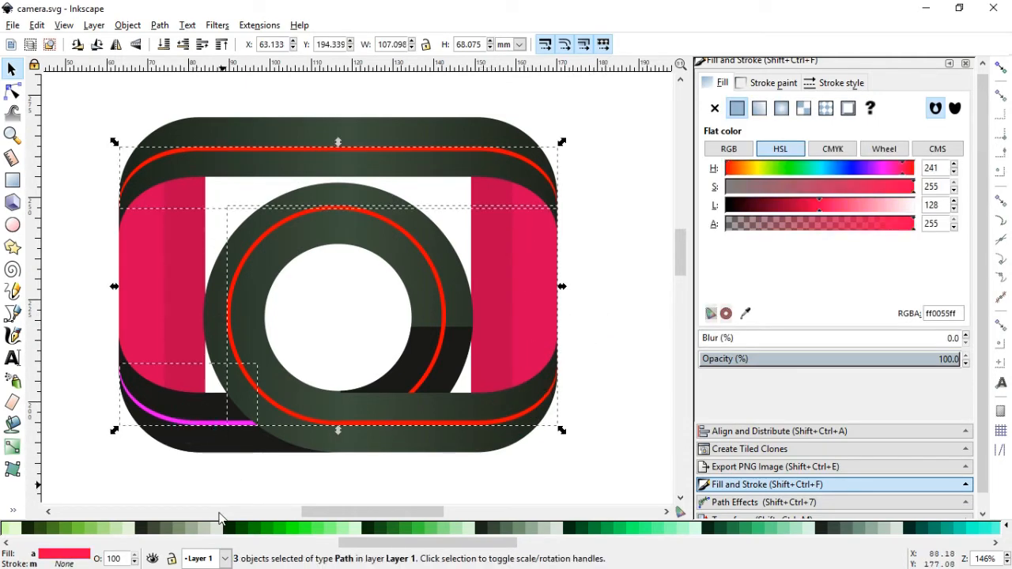
pyautogui.click(174, 531)
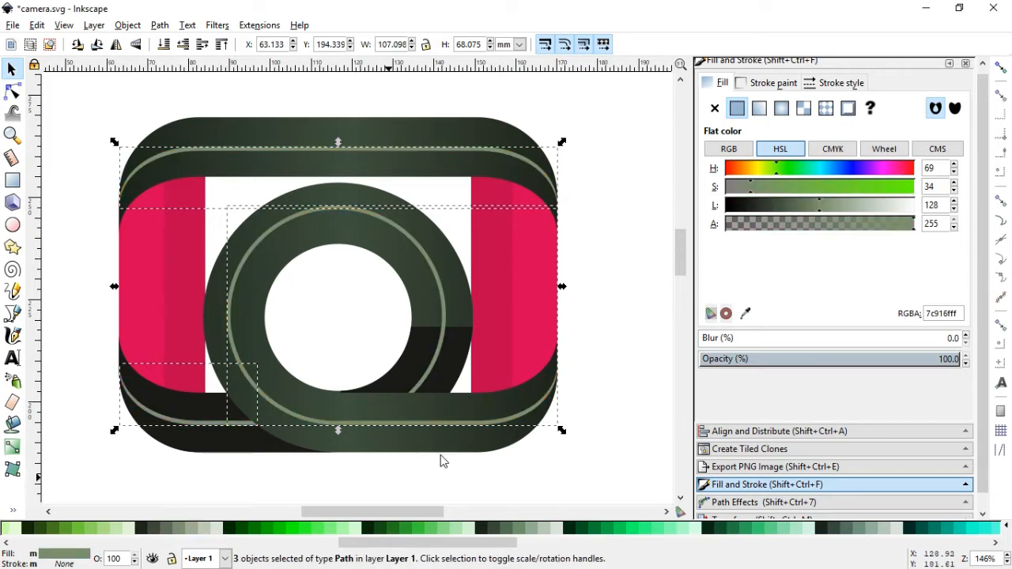
pyautogui.moveTo(846, 357); pyautogui.dragTo(808, 358)
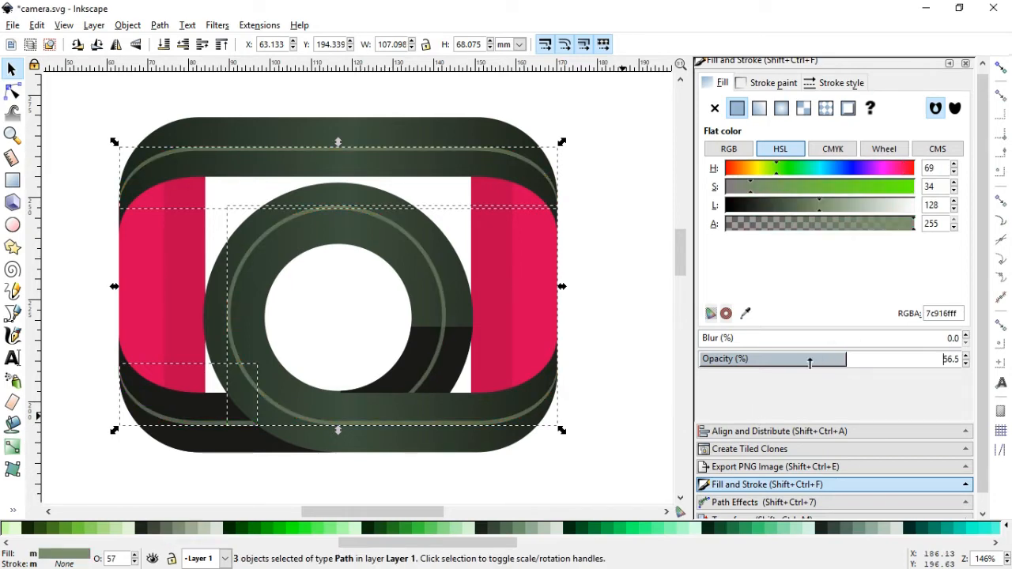
pyautogui.click(600, 359)
pyautogui.hotkey('ctrl', 's')
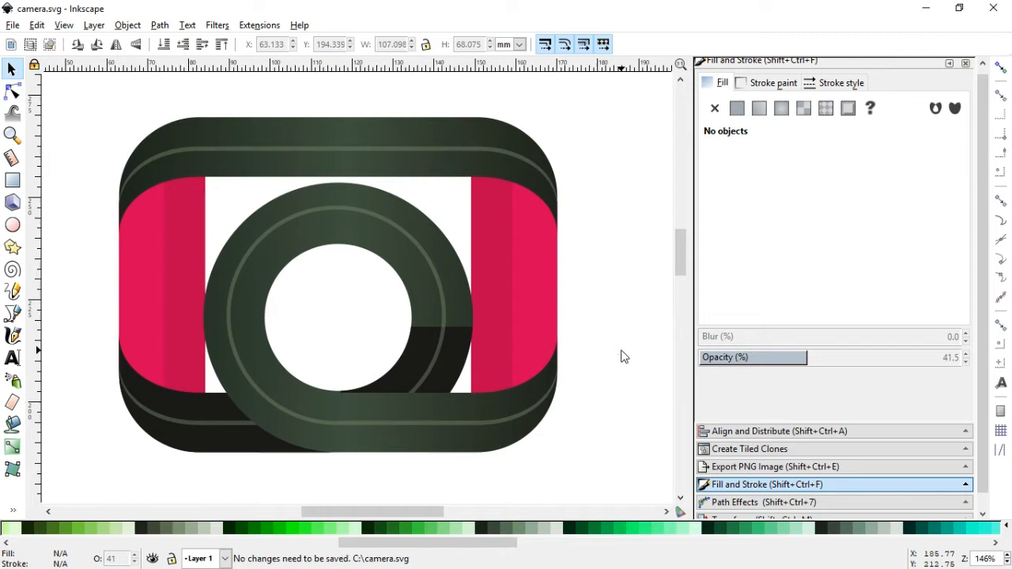
# Give the lens ring's black section a diagonal linear gradient fading from near-black 0d0d0d at the lower band to transparent
pyautogui.click(445, 358)
pyautogui.click(758, 107)
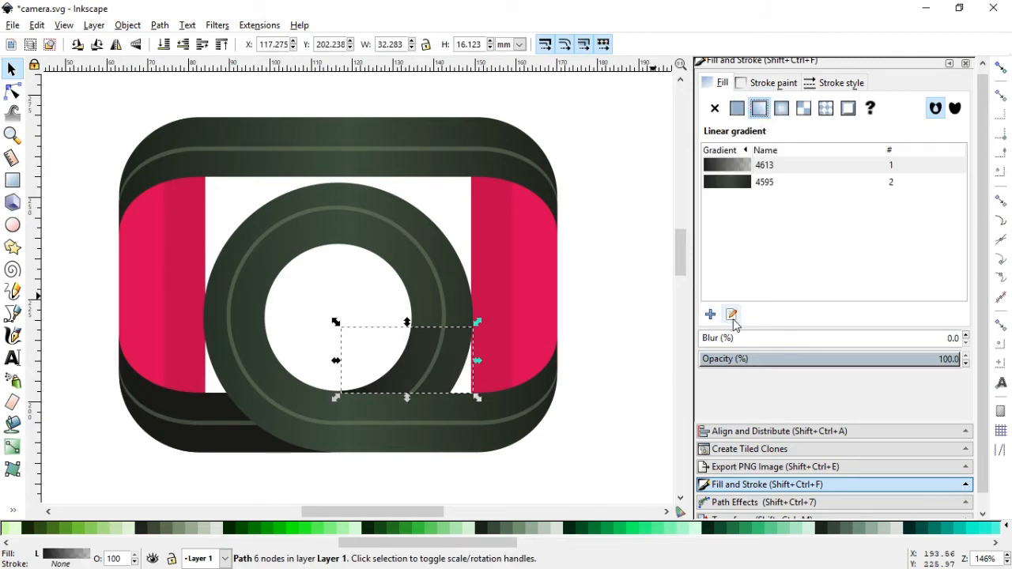
pyautogui.click(731, 314)
pyautogui.moveTo(472, 359); pyautogui.dragTo(440, 359)
pyautogui.moveTo(394, 398); pyautogui.dragTo(406, 403)
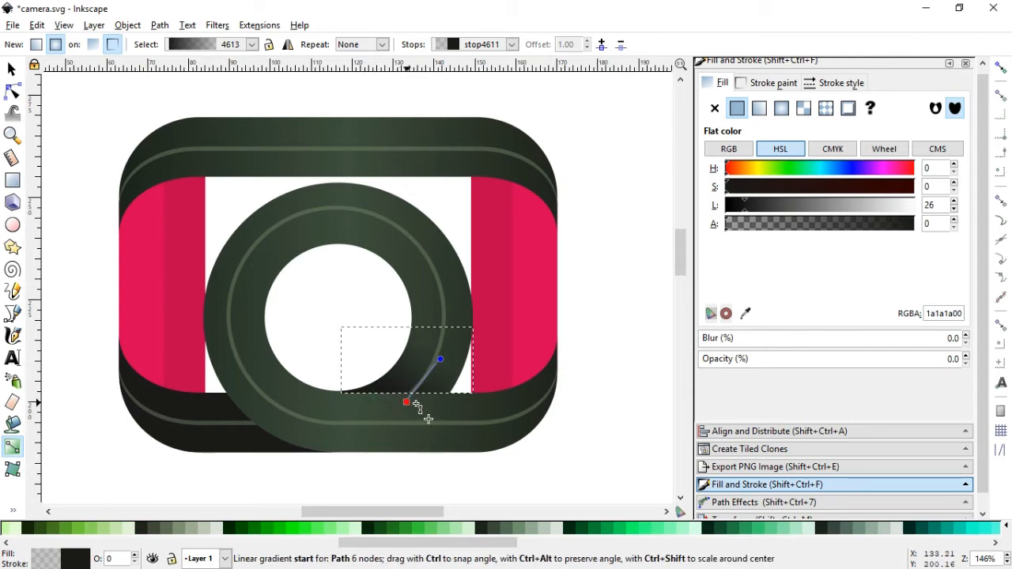
pyautogui.click(413, 403)
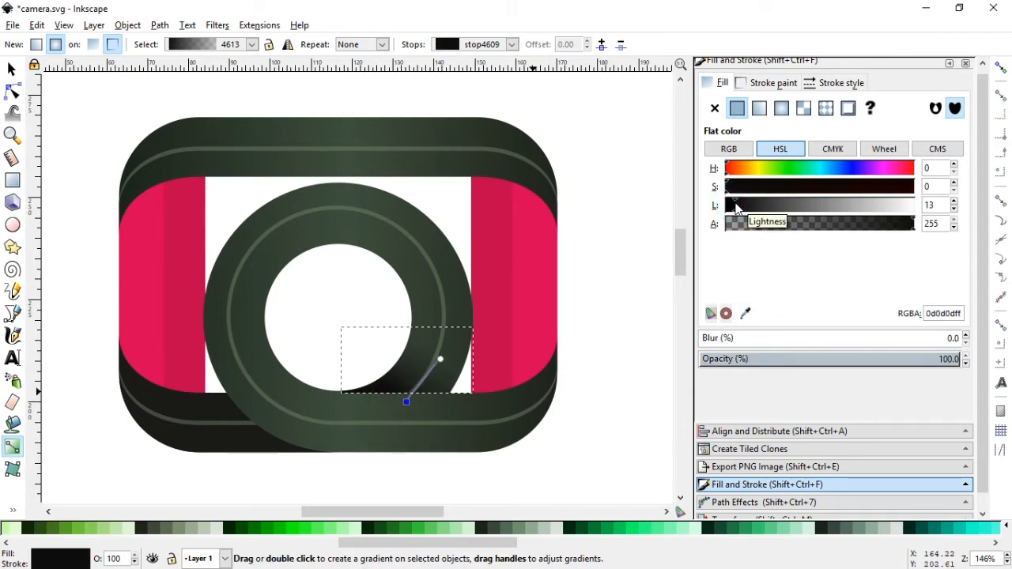
# Apply a linear gradient to the black lower-left band piece, fading to transparent away from the ring, and save the document
pyautogui.click(252, 442)
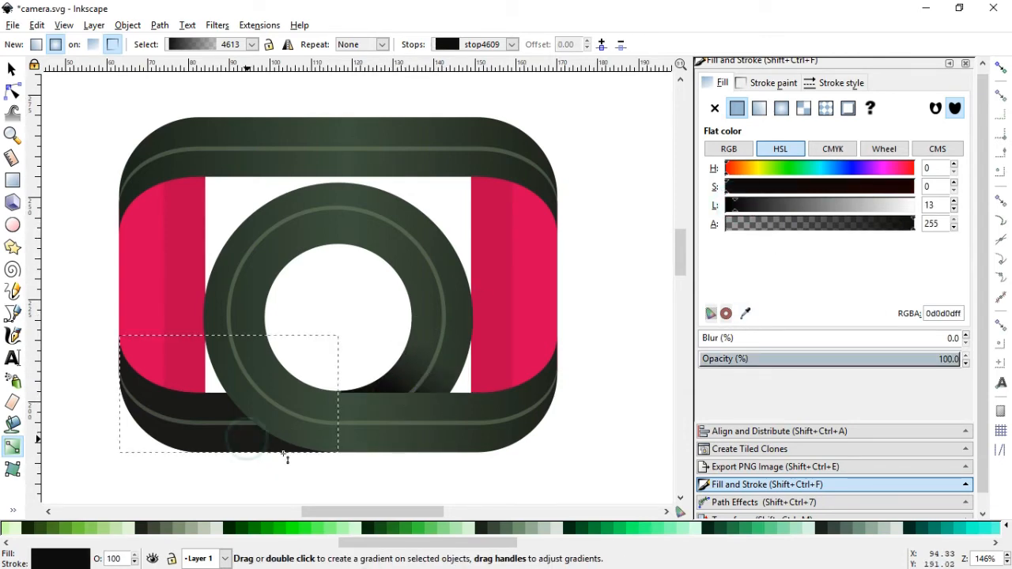
pyautogui.click(759, 109)
pyautogui.moveTo(123, 394); pyautogui.dragTo(256, 428)
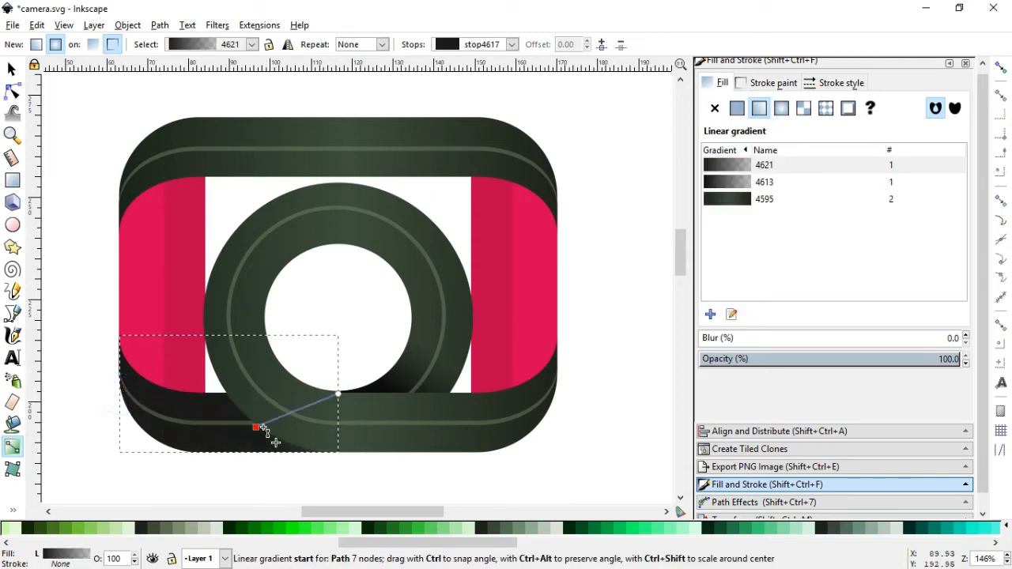
pyautogui.moveTo(339, 395); pyautogui.dragTo(215, 449)
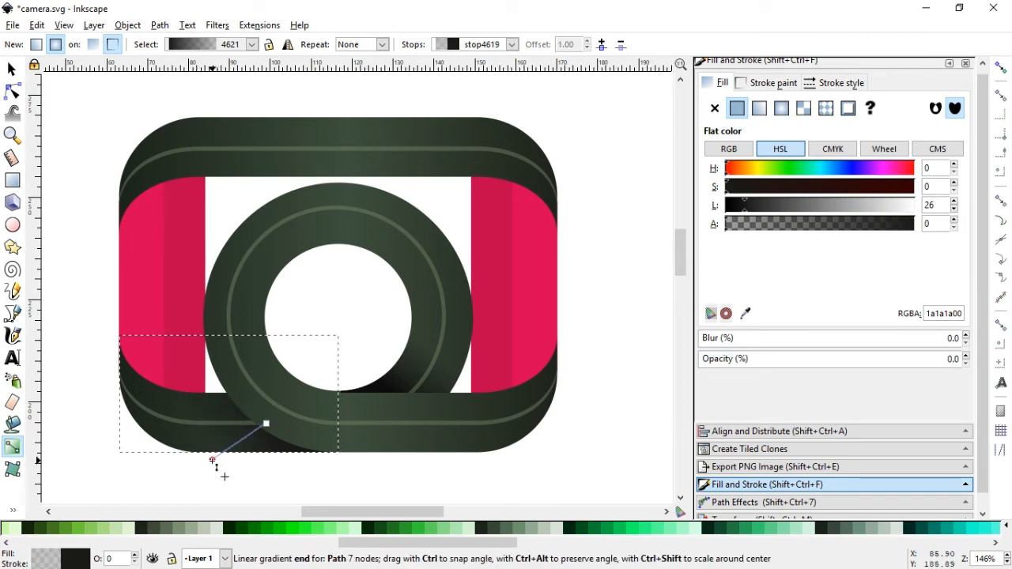
pyautogui.click(12, 69)
pyautogui.click(614, 262)
pyautogui.hotkey('ctrl', 's')
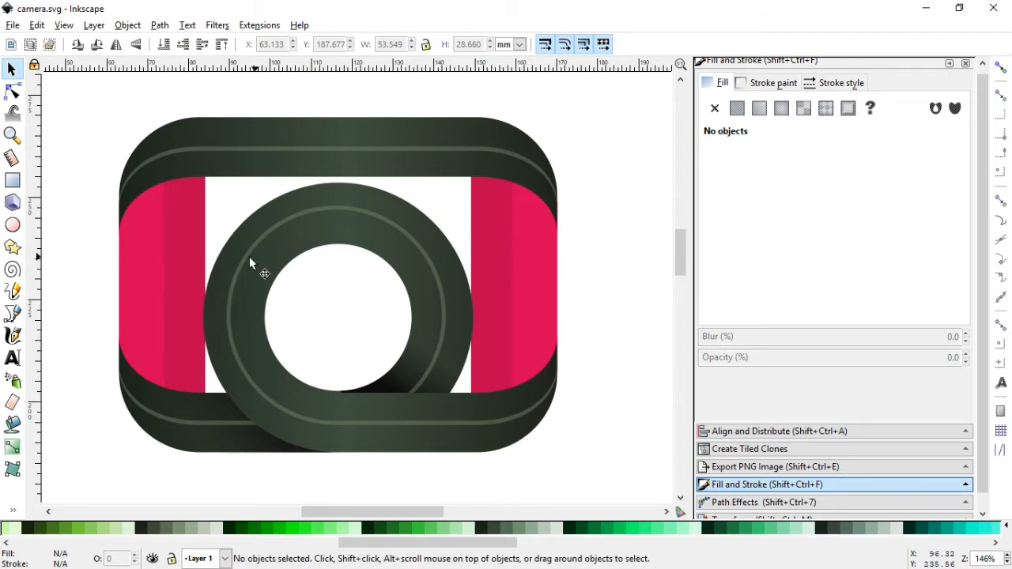
# Narrow the left dark pink panel by nudging its two inner nodes outward, away from the lens ring
pyautogui.click(174, 282)
pyautogui.click(12, 92)
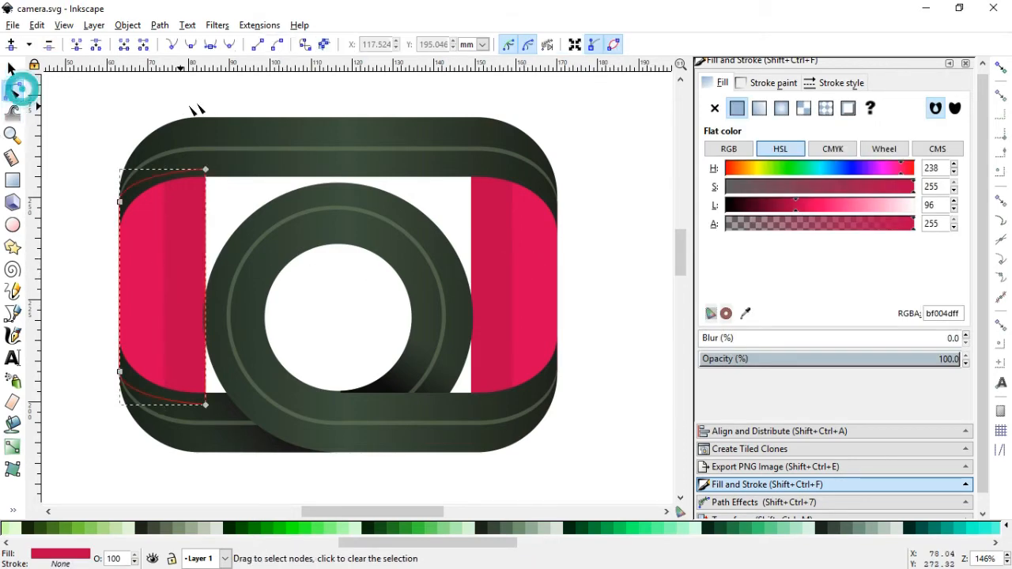
pyautogui.moveTo(188, 129); pyautogui.dragTo(237, 445)
pyautogui.press('Left')
pyautogui.press('Left')
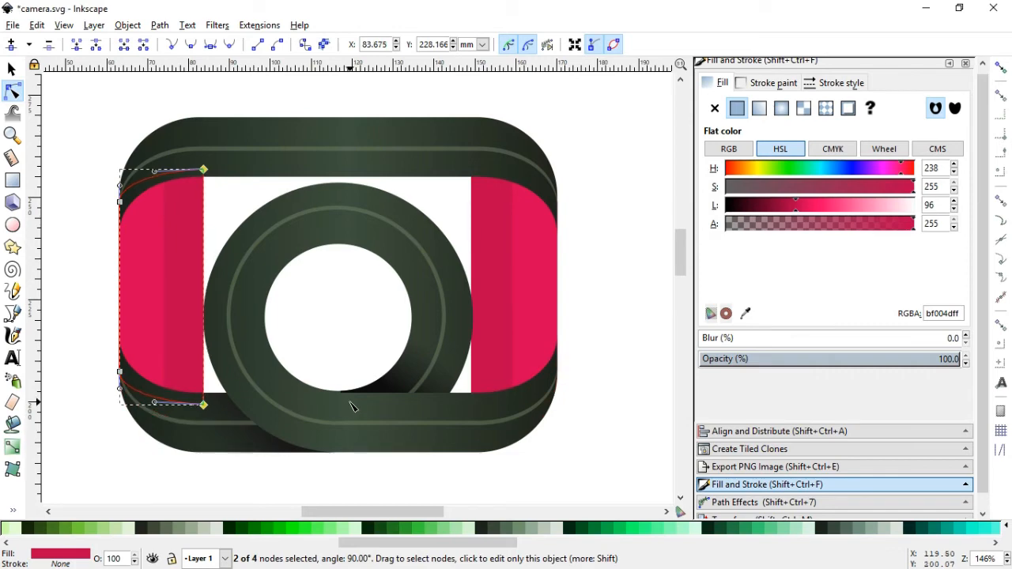
pyautogui.press('Left')
# Narrow the right dark pink panel by nudging its two inner nodes away from the lens ring, and save the document
pyautogui.click(480, 203)
pyautogui.moveTo(436, 125); pyautogui.dragTo(491, 425)
pyautogui.press('Right')
pyautogui.press('Right')
pyautogui.press('Right')
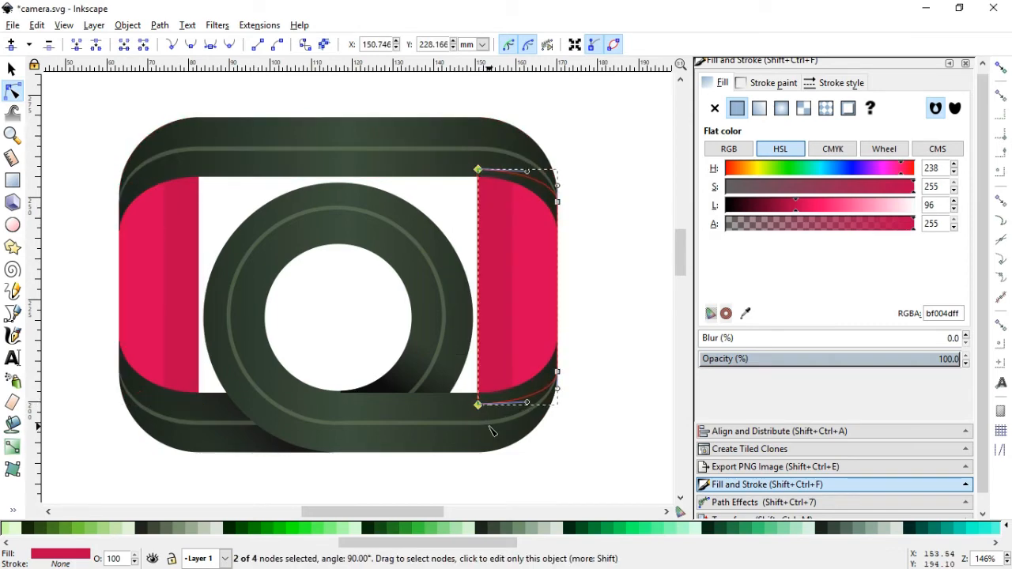
pyautogui.click(13, 69)
pyautogui.click(84, 103)
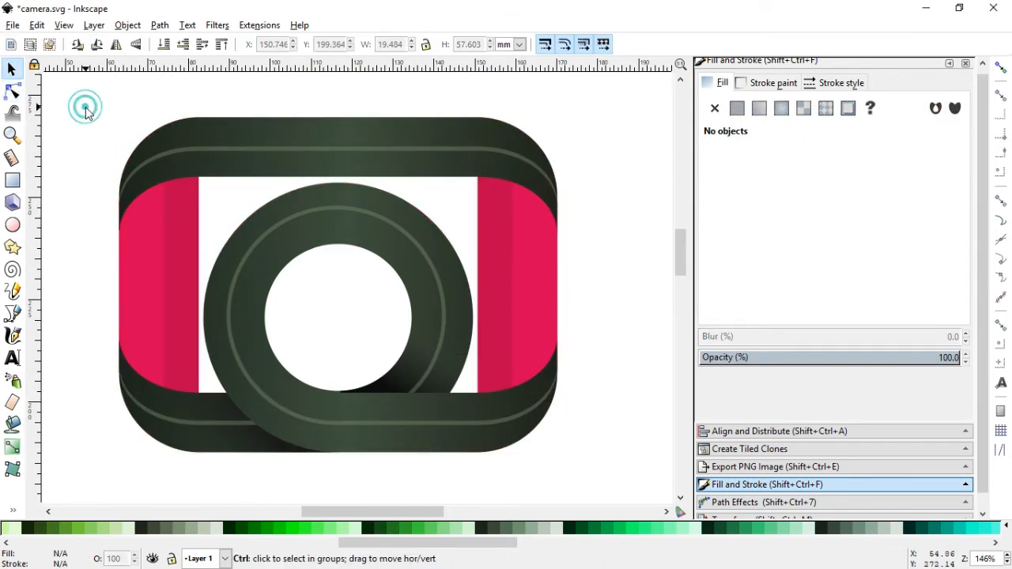
pyautogui.hotkey('ctrl', 's')
# Darken the outer sections of both side panels to a lightness of 51
pyautogui.click(147, 312)
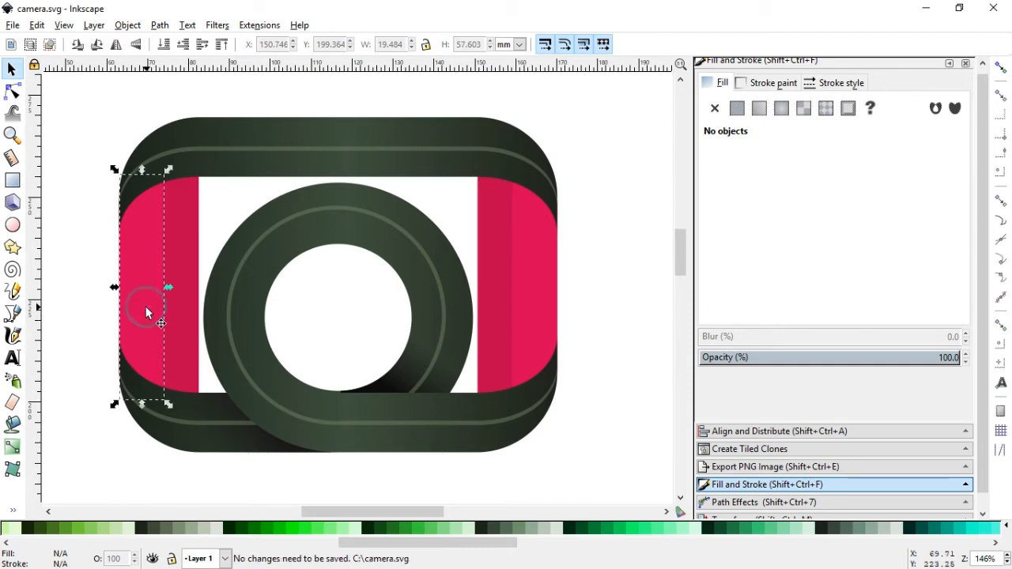
pyautogui.keyDown('shift'); pyautogui.click(534, 302); pyautogui.keyUp('shift')
pyautogui.click(797, 207)
pyautogui.moveTo(797, 207); pyautogui.dragTo(764, 207)
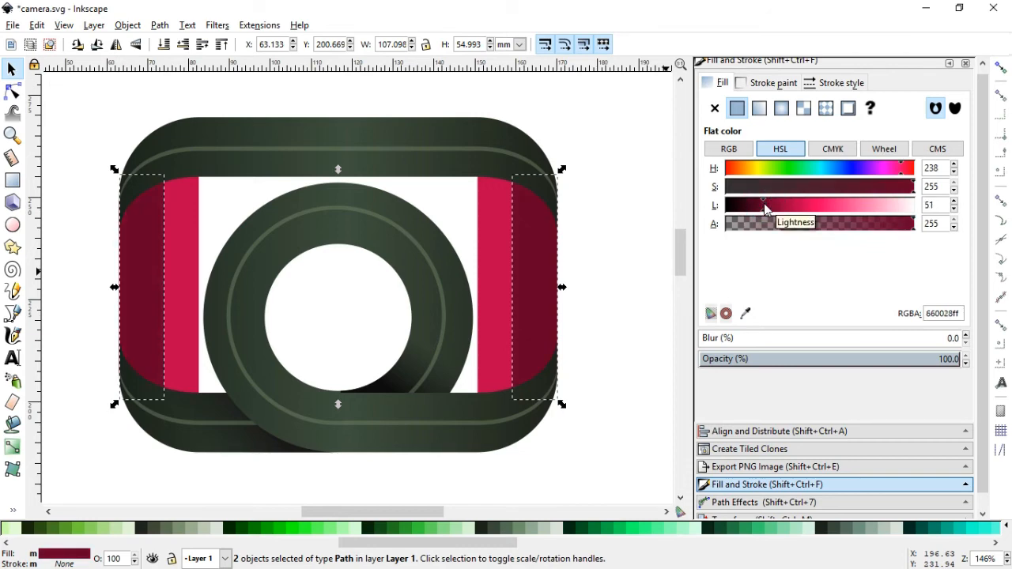
pyautogui.click(600, 296)
pyautogui.scroll(-1, 314, 293)
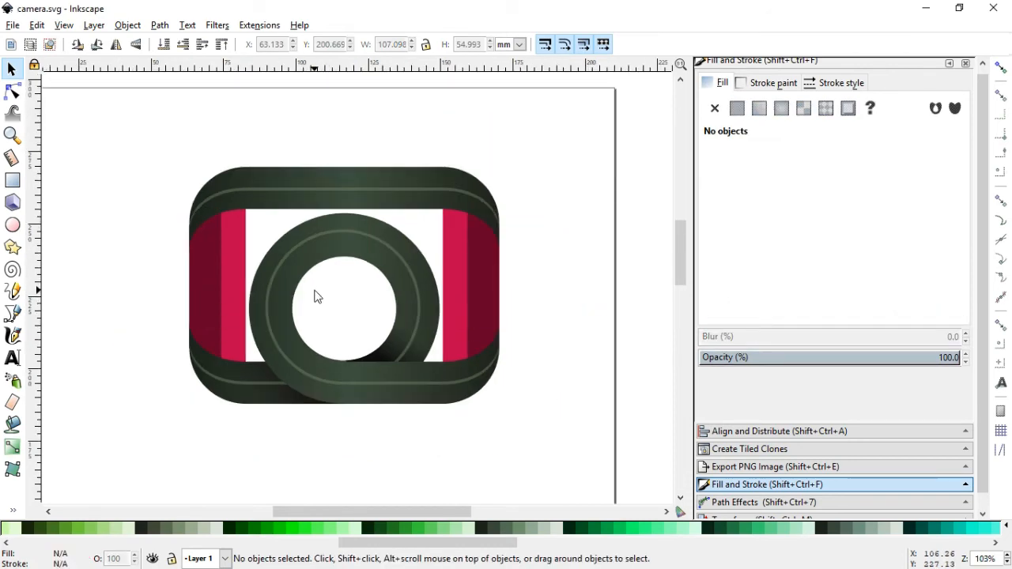
# Duplicate both pink side panels and darken the copies to a lightness of 57
pyautogui.click(233, 291)
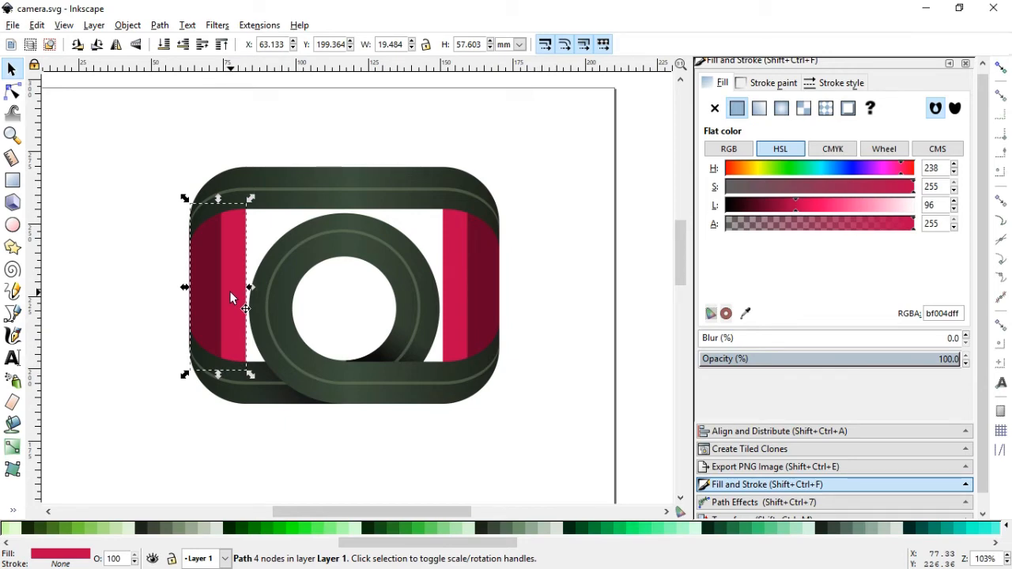
pyautogui.keyDown('shift'); pyautogui.click(451, 268); pyautogui.keyUp('shift')
pyautogui.rightClick(454, 260)
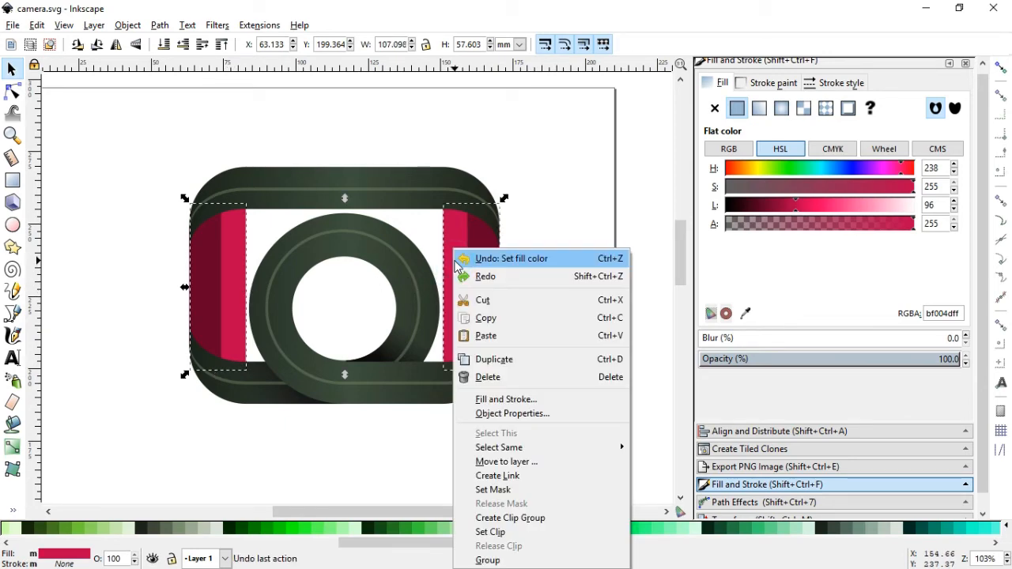
pyautogui.click(491, 362)
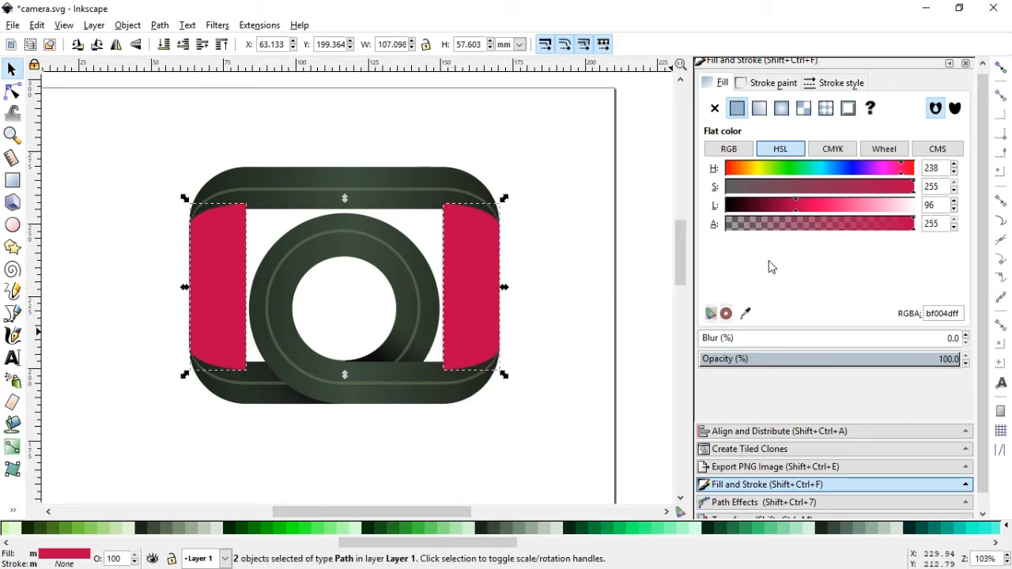
pyautogui.click(769, 208)
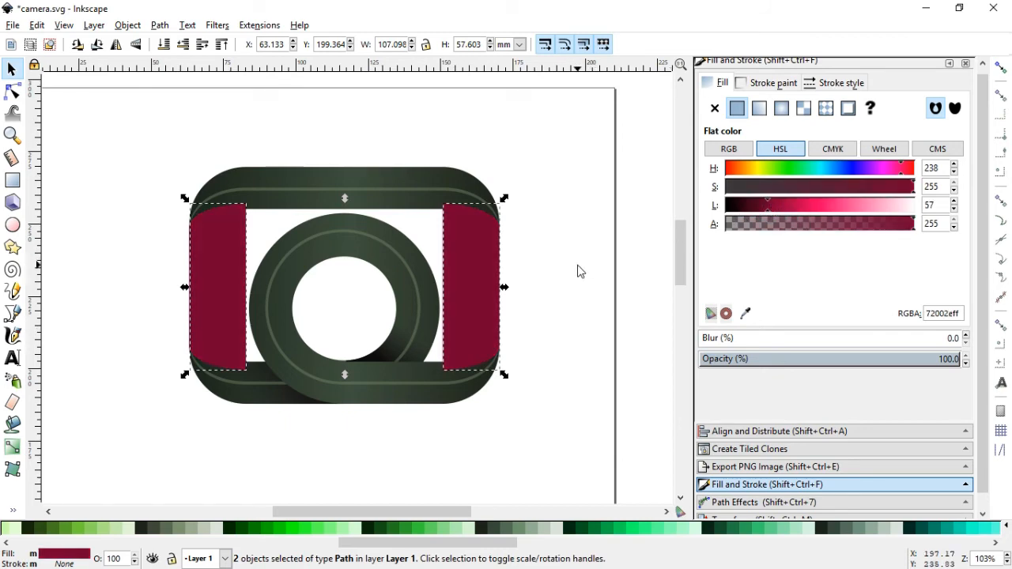
# Lower the two maroon panel copies to the bottom of the stacking order
pyautogui.click(148, 154)
pyautogui.click(219, 238)
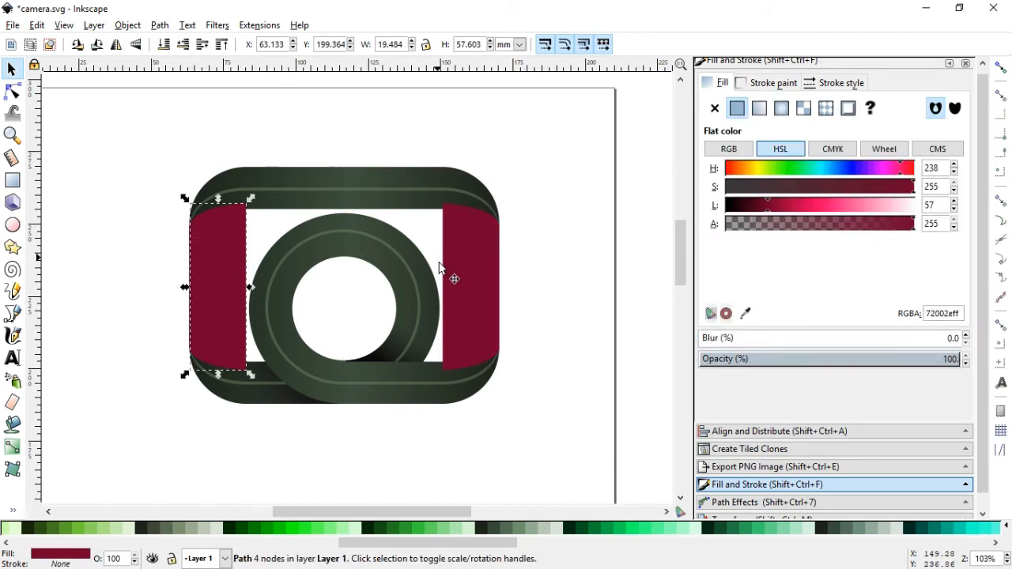
pyautogui.keyDown('shift'); pyautogui.click(461, 269); pyautogui.keyUp('shift')
pyautogui.click(132, 27)
pyautogui.click(158, 330)
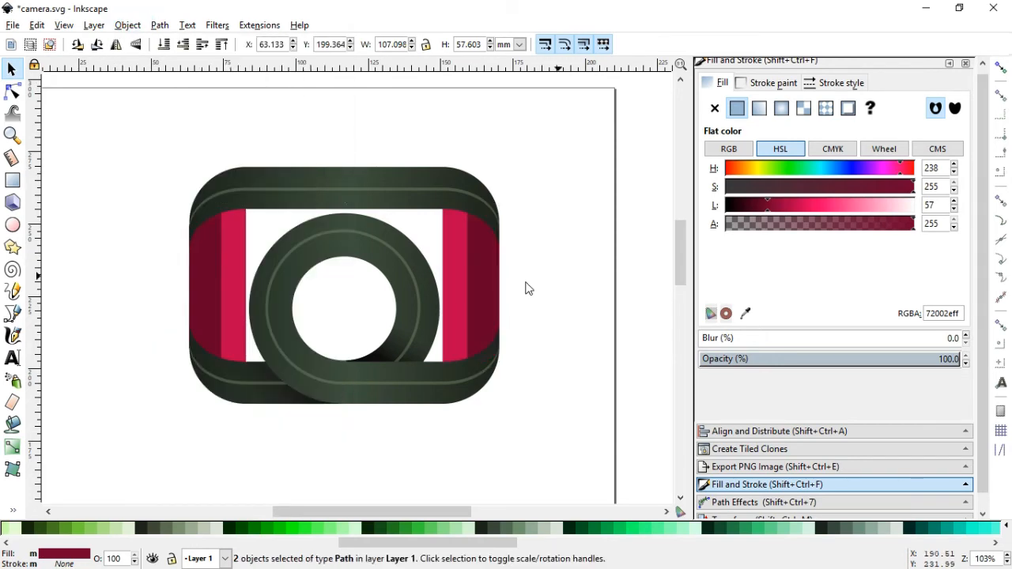
# Lower the pink side panels and their dark outer sections to the bottom, beneath the maroon copies
pyautogui.click(526, 286)
pyautogui.click(461, 271)
pyautogui.keyDown('shift'); pyautogui.click(210, 294); pyautogui.keyUp('shift')
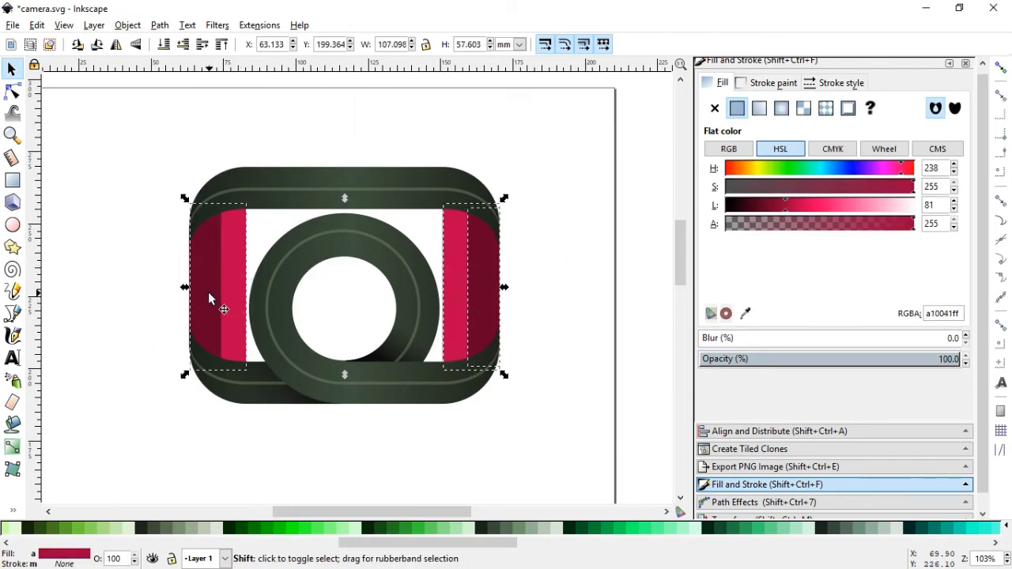
pyautogui.click(129, 26)
pyautogui.click(182, 334)
pyautogui.click(546, 333)
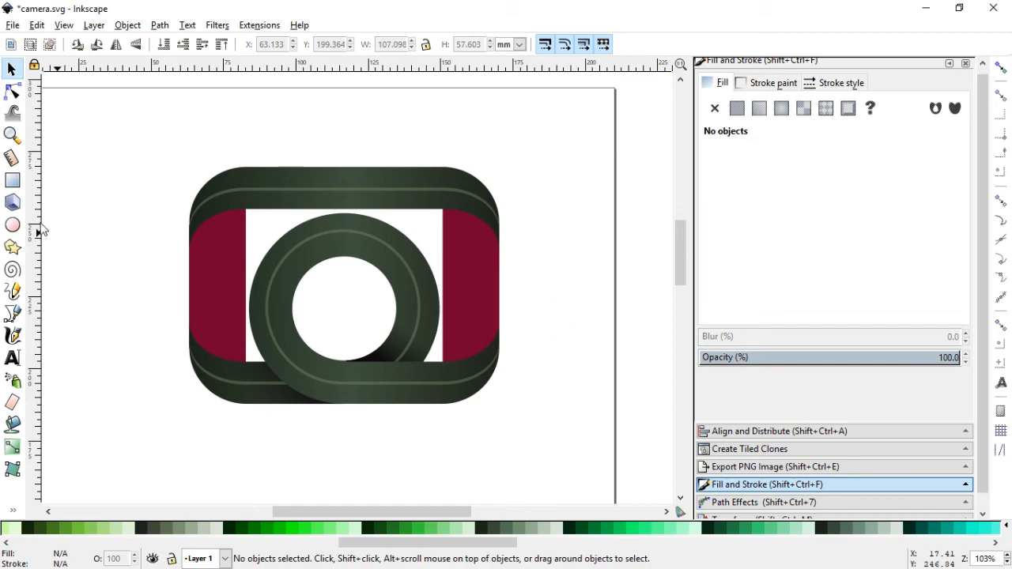
# Draw a maroon rectangle about 139 mm wide and 21 mm high, spanning horizontally across the middle of both side panels
pyautogui.click(12, 182)
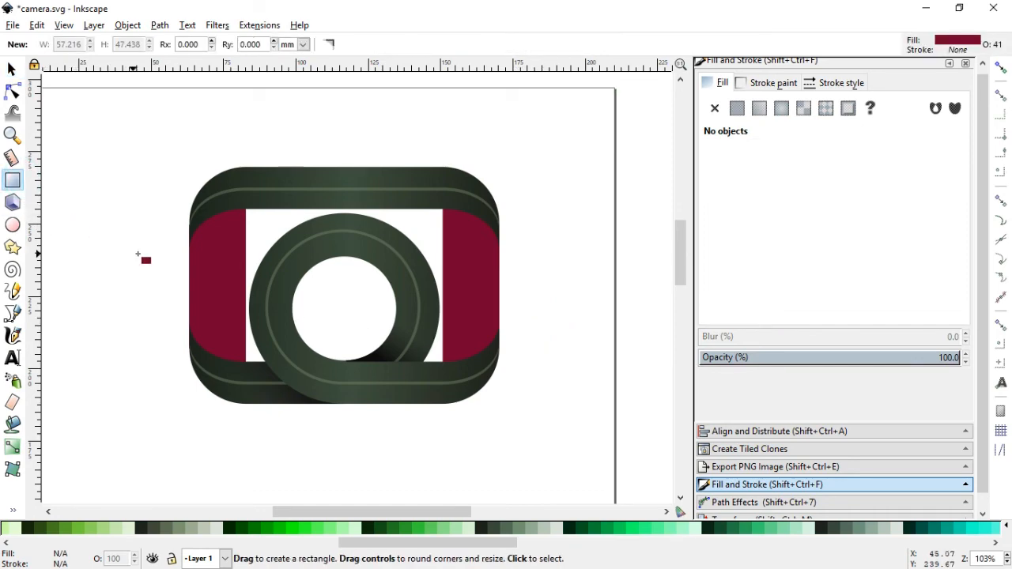
pyautogui.moveTo(143, 253); pyautogui.dragTo(545, 313)
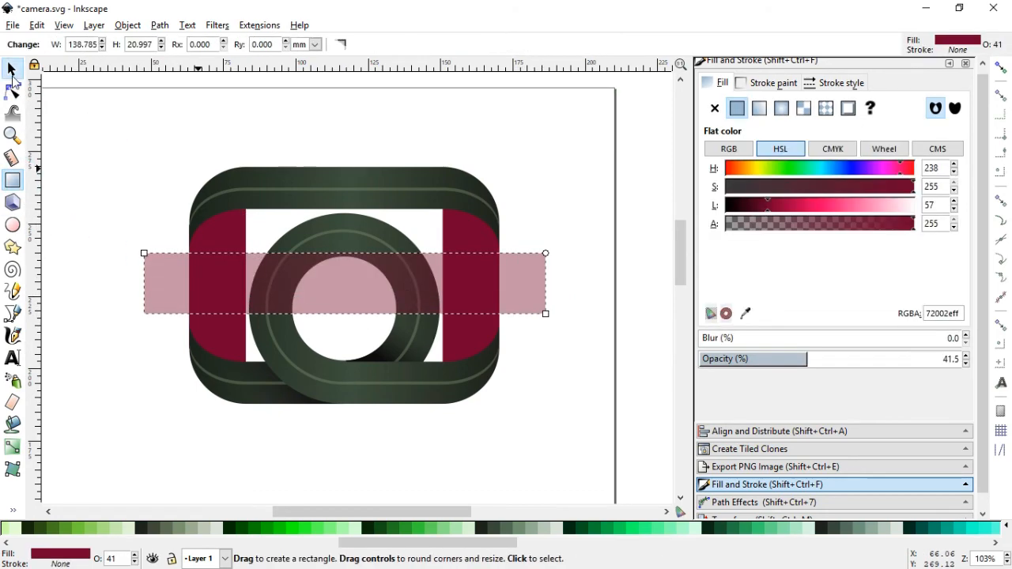
pyautogui.press('s')
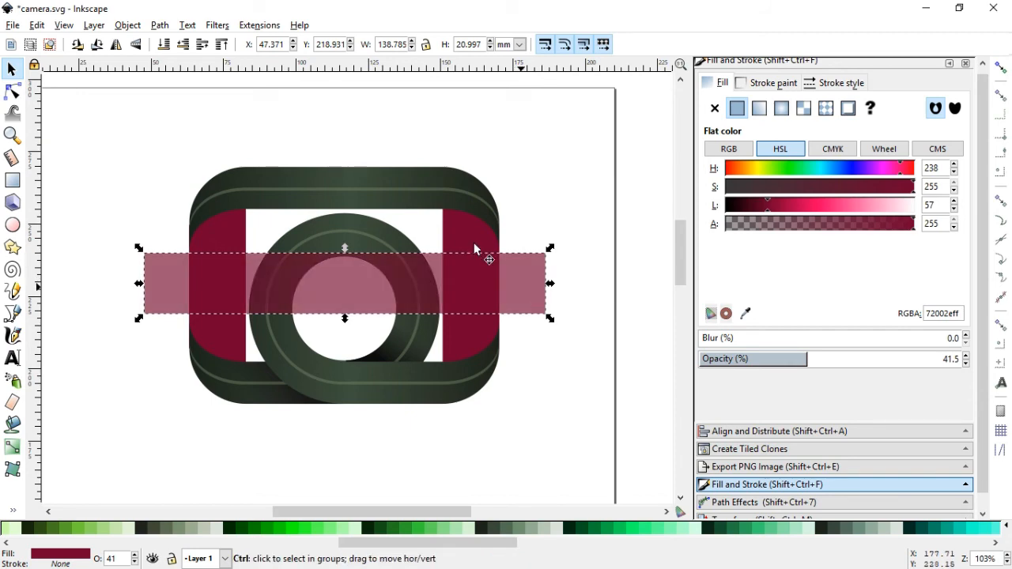
# Subtract the rectangle's area from the right and left maroon panel copies, keeping only their upper and lower ends
pyautogui.keyDown('shift'); pyautogui.click(474, 244); pyautogui.keyUp('shift')
pyautogui.click(160, 25)
pyautogui.click(189, 139)
pyautogui.click(548, 312)
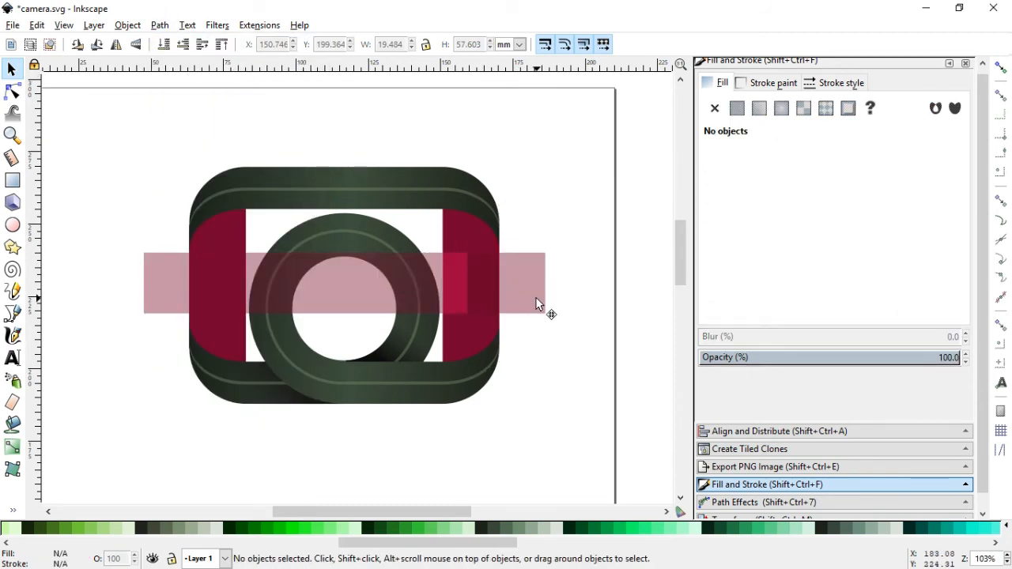
pyautogui.click(537, 307)
pyautogui.keyDown('shift'); pyautogui.click(225, 216); pyautogui.keyUp('shift')
pyautogui.click(160, 25)
pyautogui.click(189, 138)
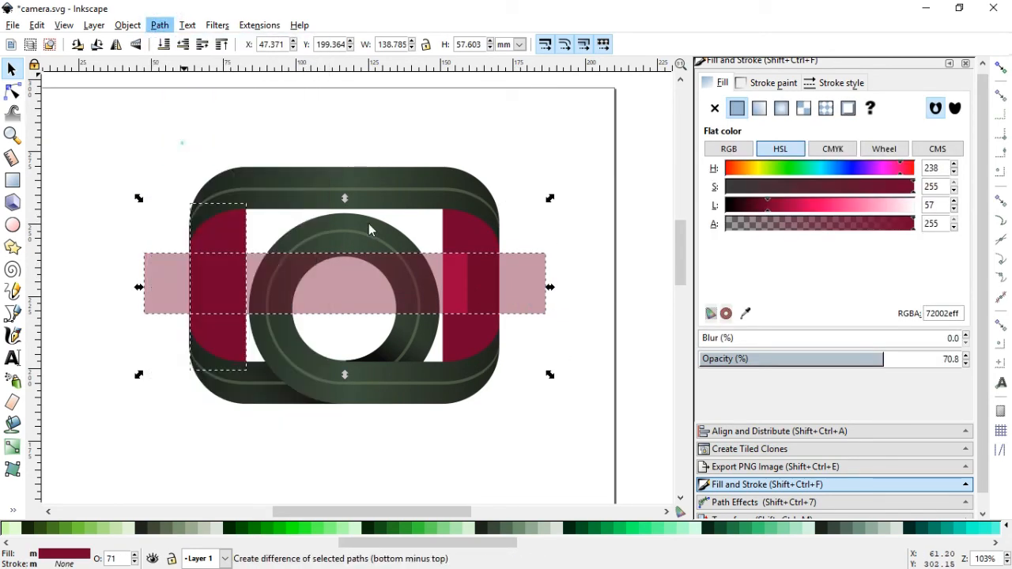
# Break apart both cut maroon panel copies into separate upper and lower pieces and save the file
pyautogui.keyDown('shift'); pyautogui.click(451, 232); pyautogui.keyUp('shift')
pyautogui.click(160, 24)
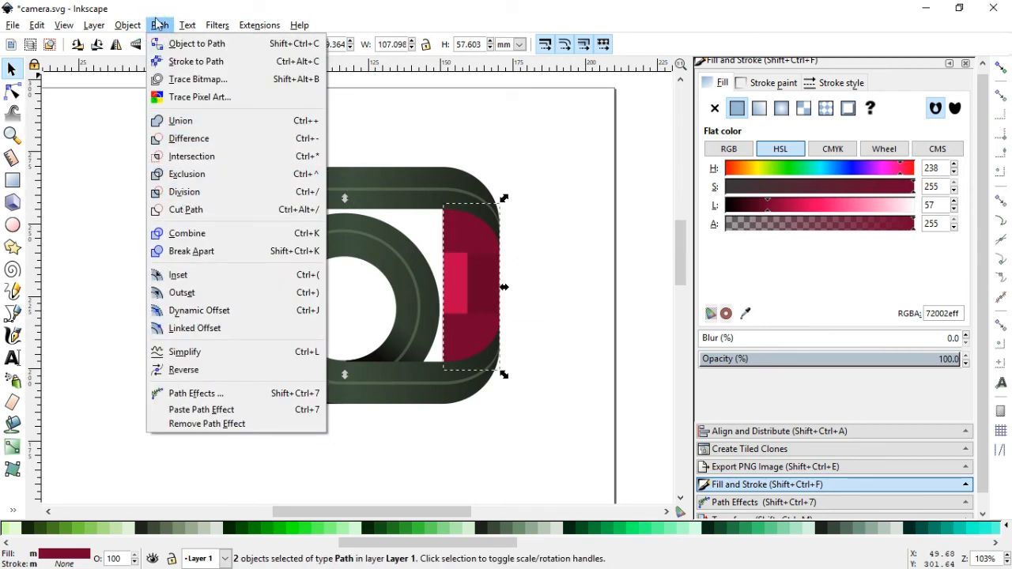
pyautogui.click(189, 230)
pyautogui.hotkey('ctrl', 's')
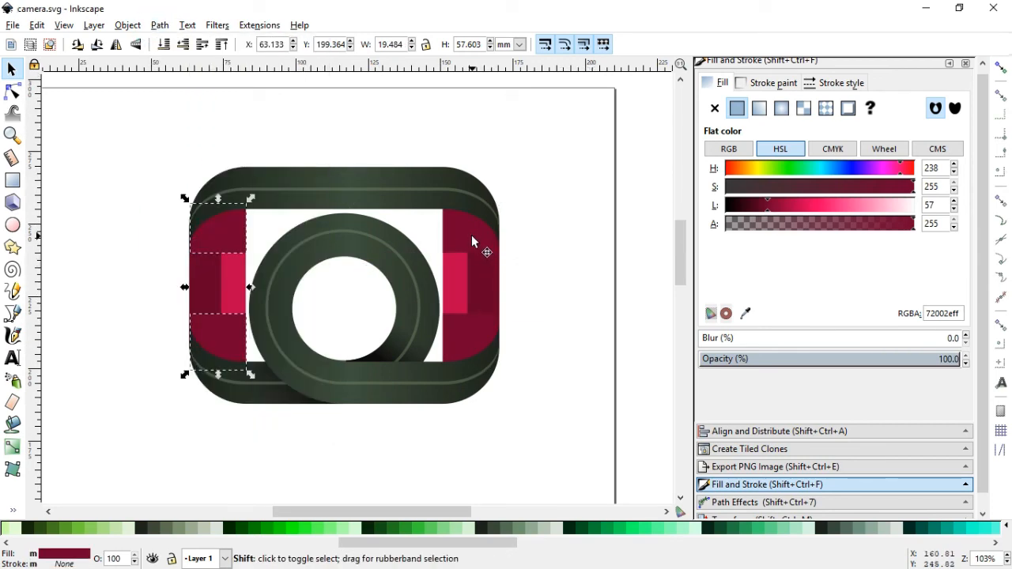
# Darken all four maroon corner pieces to a lightness of 24
pyautogui.keyDown('shift'); pyautogui.click(472, 335); pyautogui.keyUp('shift')
pyautogui.moveTo(750, 205); pyautogui.dragTo(753, 206)
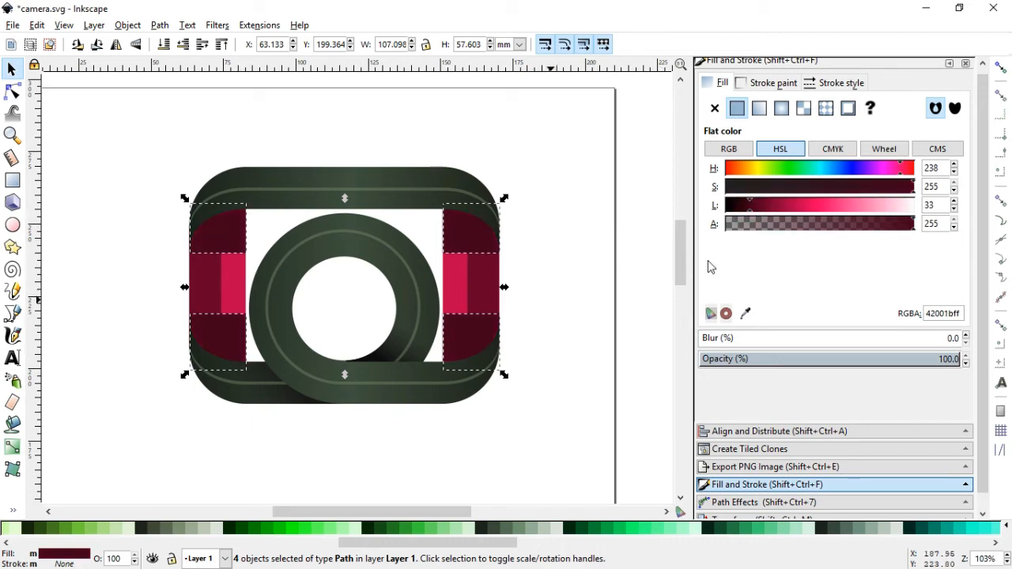
pyautogui.click(564, 285)
# Give the upper-left corner piece a linear gradient that fades from dark at the green band to transparent diagonally down into the panel
pyautogui.press('z')
pyautogui.moveTo(112, 159); pyautogui.dragTo(558, 441)
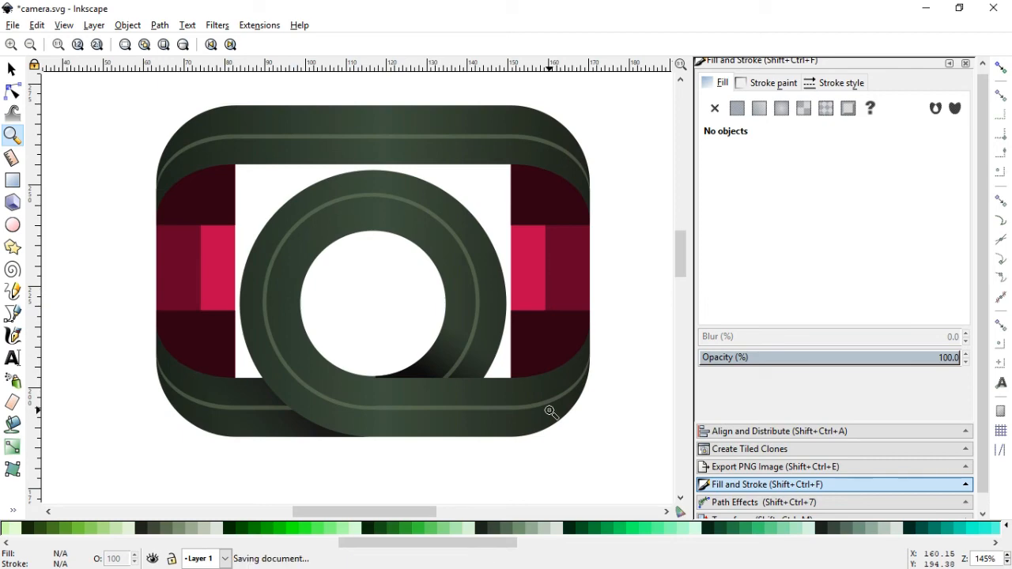
pyautogui.click(11, 69)
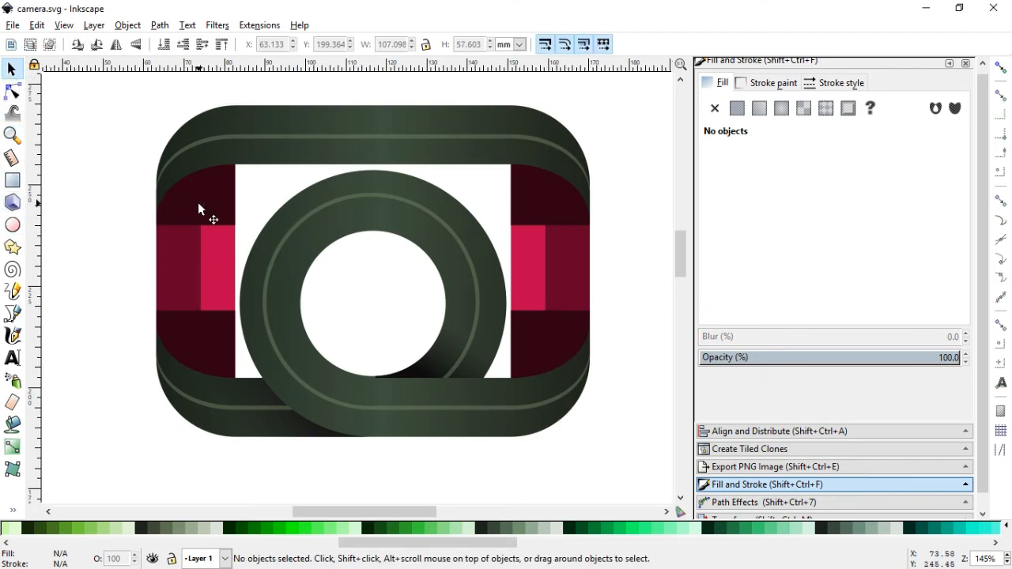
pyautogui.click(198, 202)
pyautogui.click(759, 107)
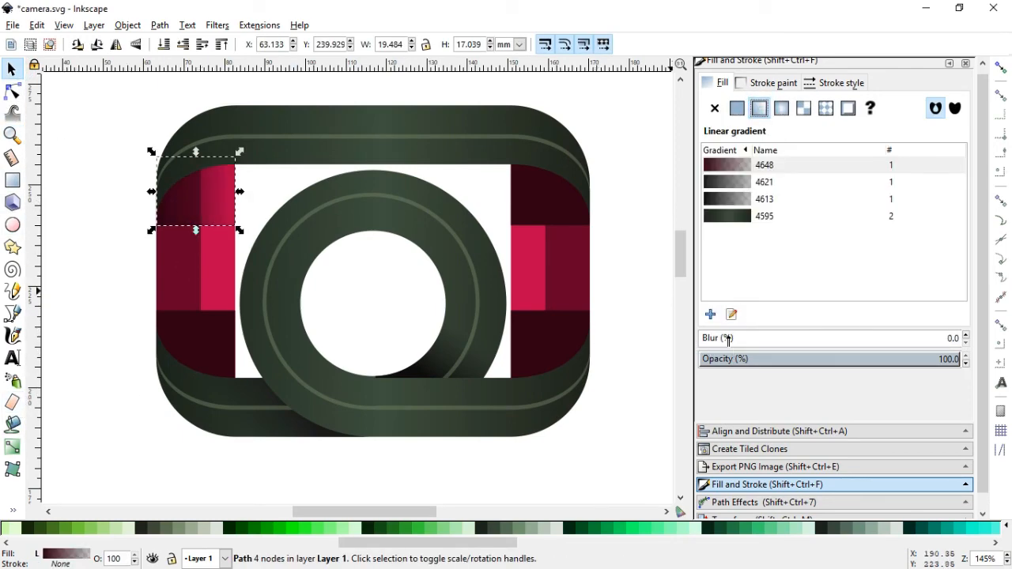
pyautogui.press('g')
pyautogui.moveTo(157, 191); pyautogui.dragTo(187, 167)
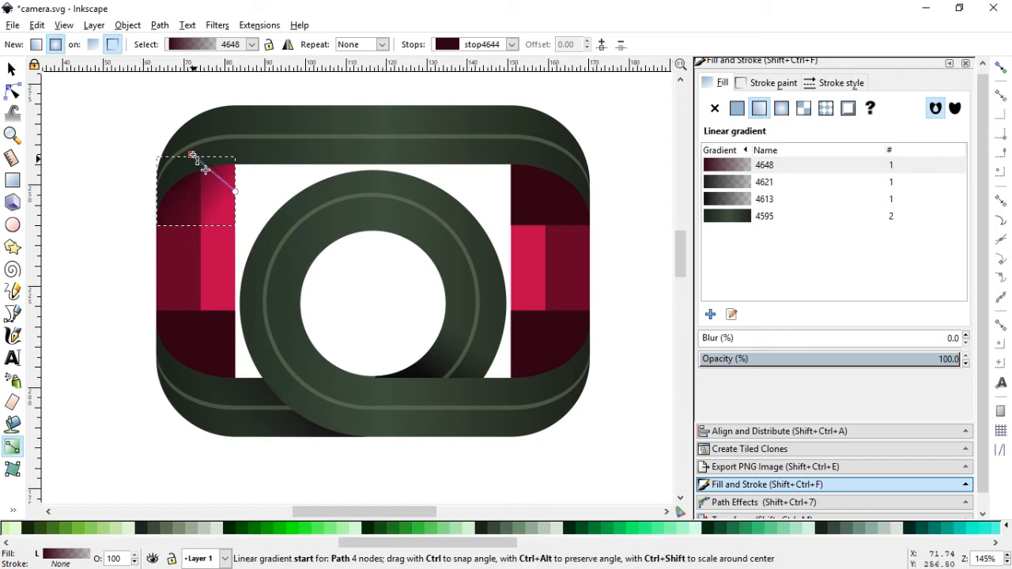
pyautogui.moveTo(235, 192); pyautogui.dragTo(213, 195)
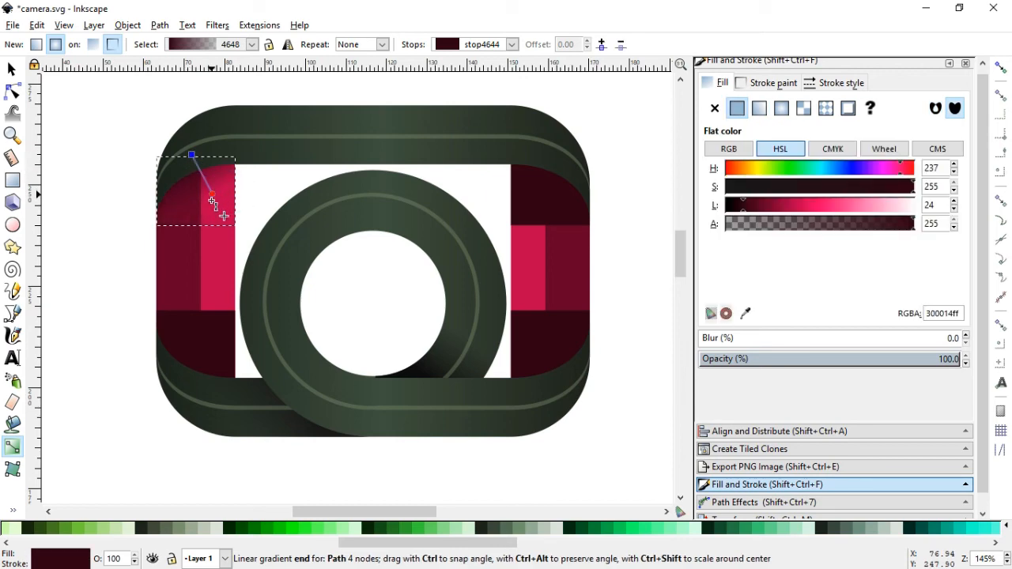
# Give the lower-left corner piece a linear gradient fading from dark at the lower green band to transparent diagonally up into the panel
pyautogui.click(226, 343)
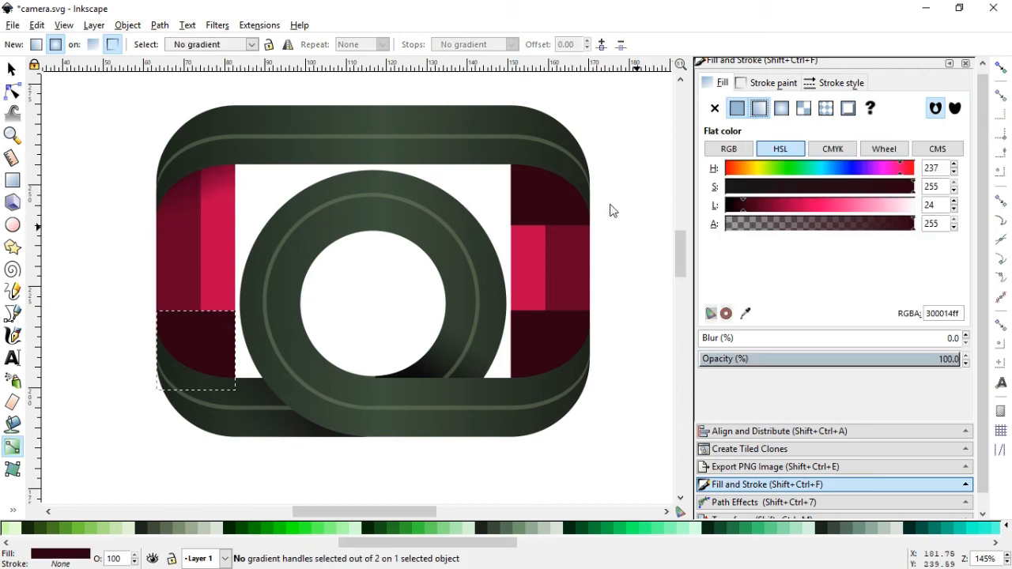
pyautogui.doubleClick(190, 361)
pyautogui.moveTo(201, 389); pyautogui.dragTo(196, 396)
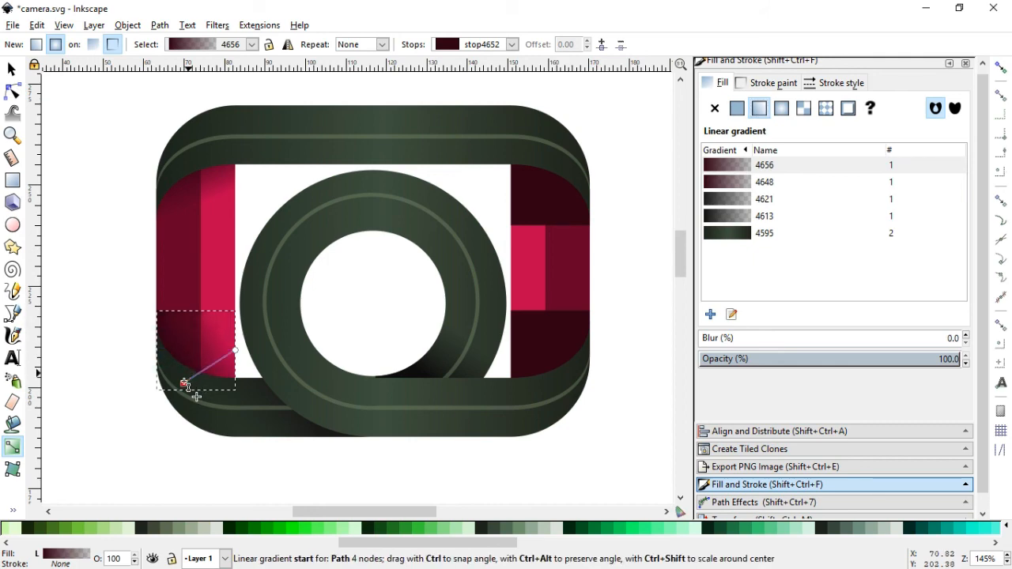
pyautogui.moveTo(235, 350); pyautogui.dragTo(212, 347)
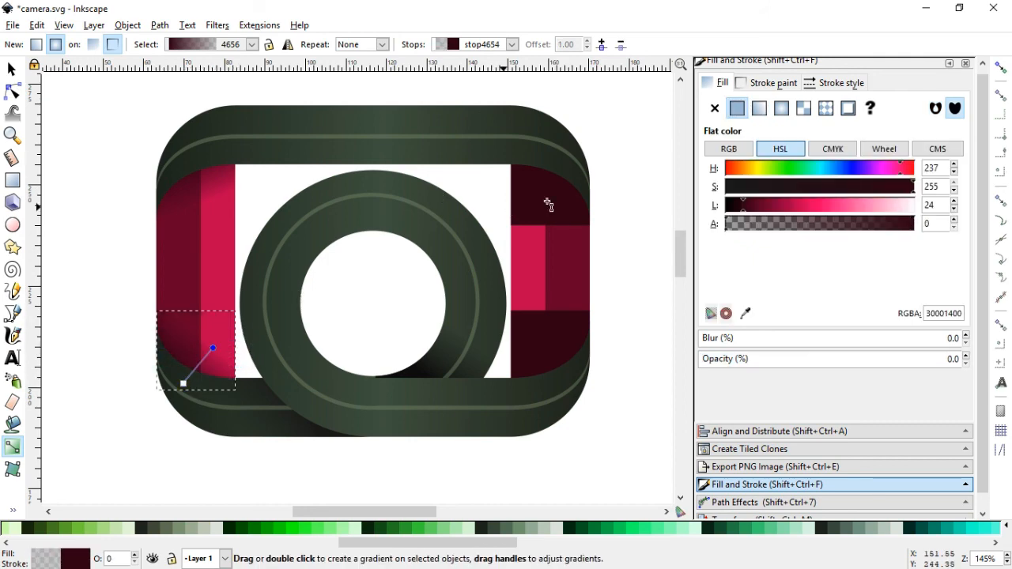
# Give the upper-right corner piece a linear gradient fading from dark at the upper green band to transparent diagonally into the panel
pyautogui.click(565, 210)
pyautogui.click(759, 111)
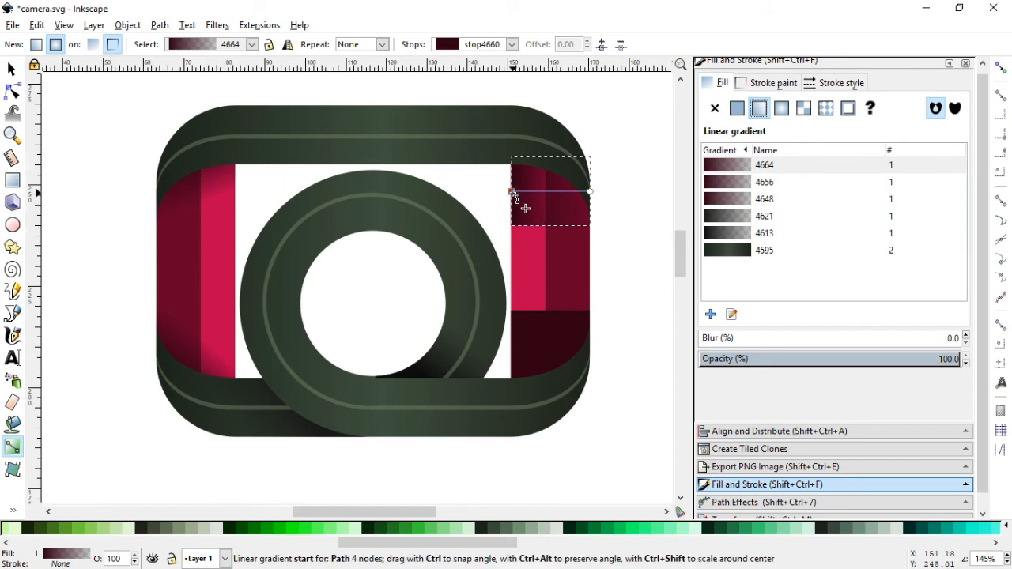
pyautogui.moveTo(512, 192); pyautogui.dragTo(546, 207)
# Fade the lower-right corner piece with a linear gradient from dark at the lower green band to transparent inward, and save the file
pyautogui.click(556, 356)
pyautogui.doubleClick(526, 360)
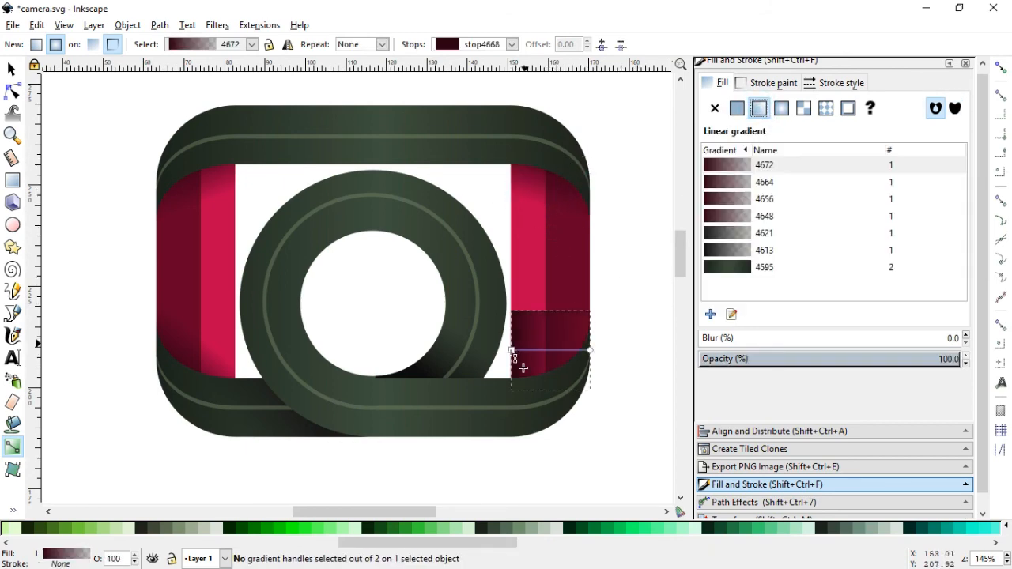
pyautogui.moveTo(561, 383); pyautogui.dragTo(536, 341)
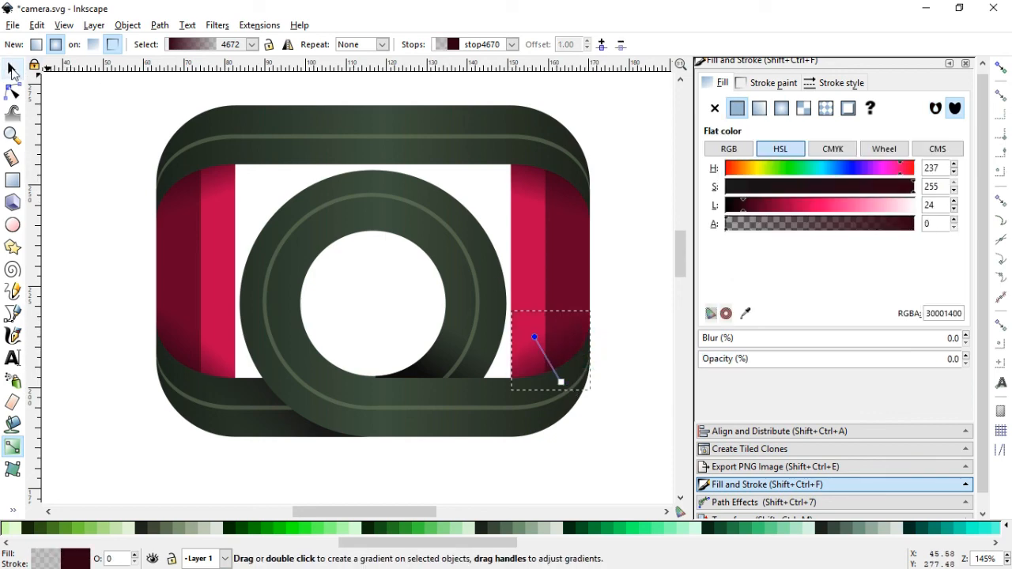
pyautogui.click(11, 68)
pyautogui.click(117, 220)
pyautogui.hotkey('ctrl', 's')
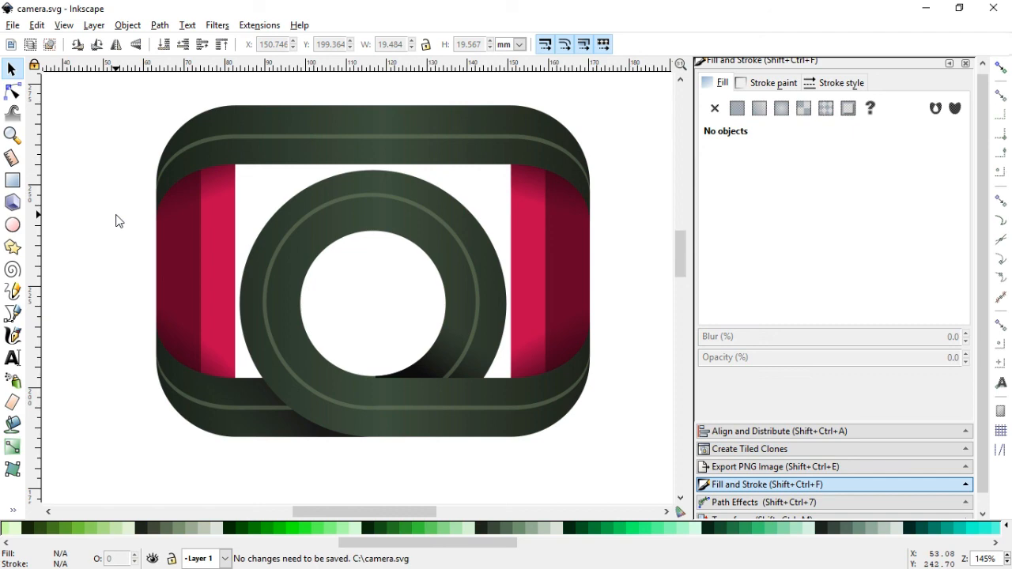
pyautogui.press('-')
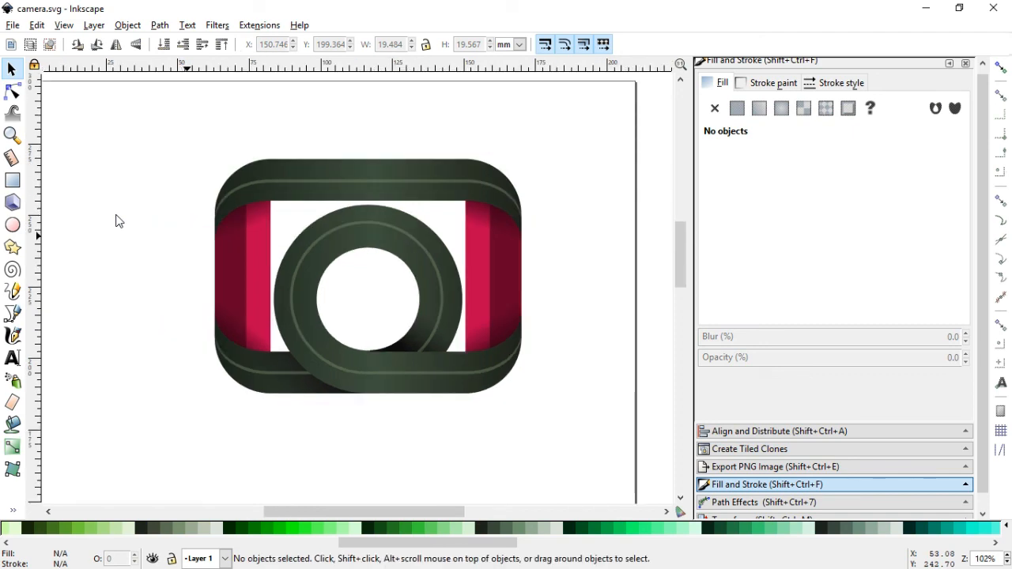